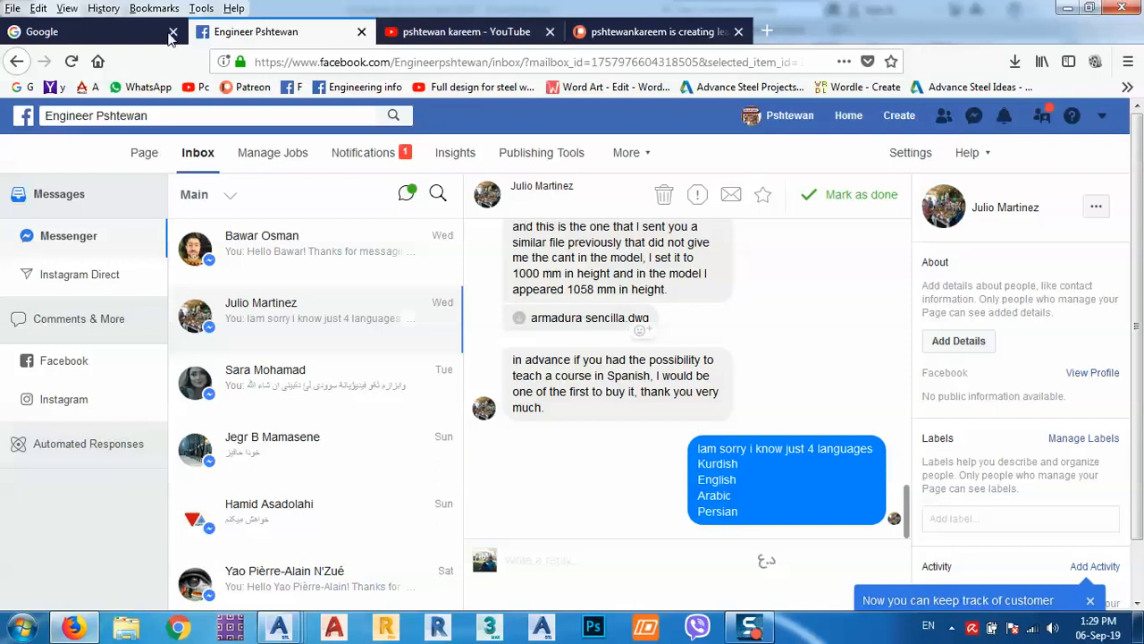
Minimise Firefox and look through the Advance Steel ribbon tabs.
click(139, 38)
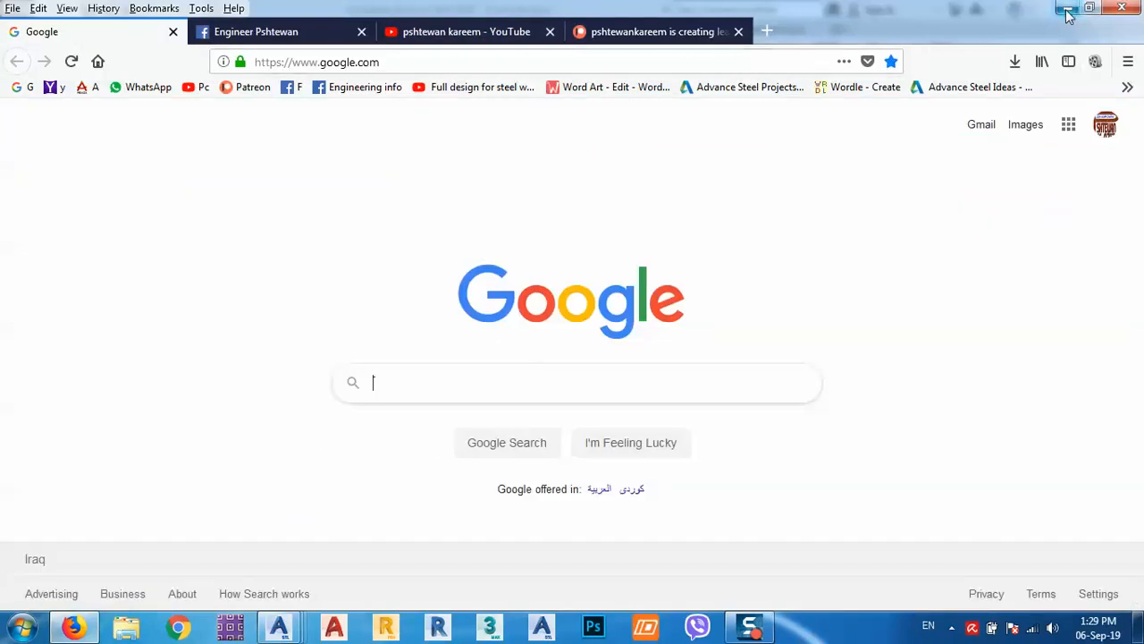
click(1066, 10)
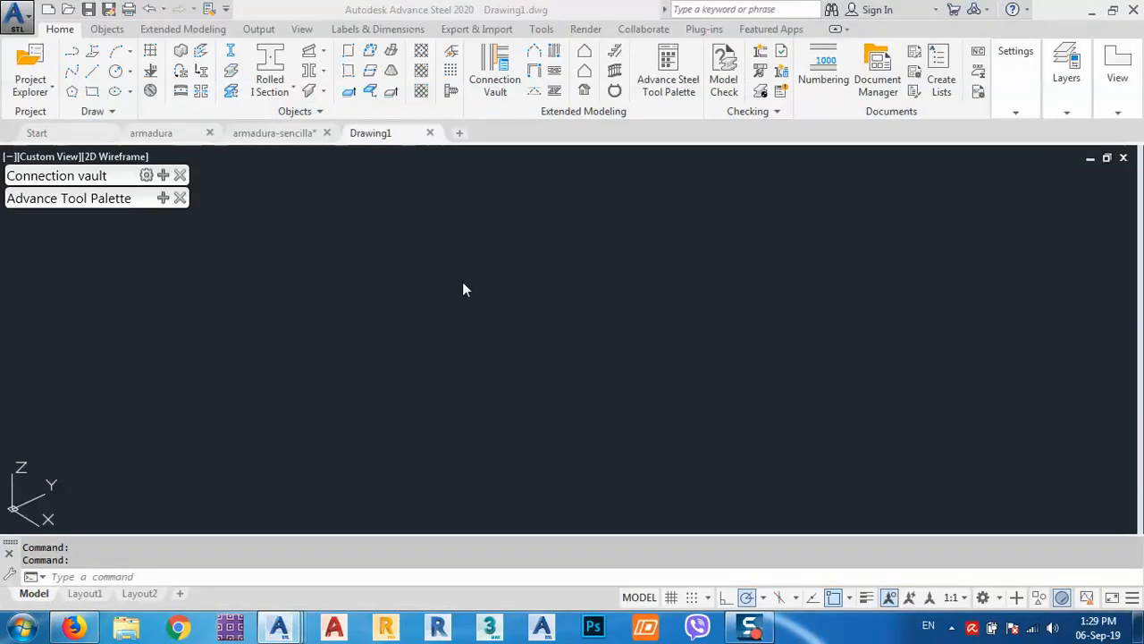
click(462, 282)
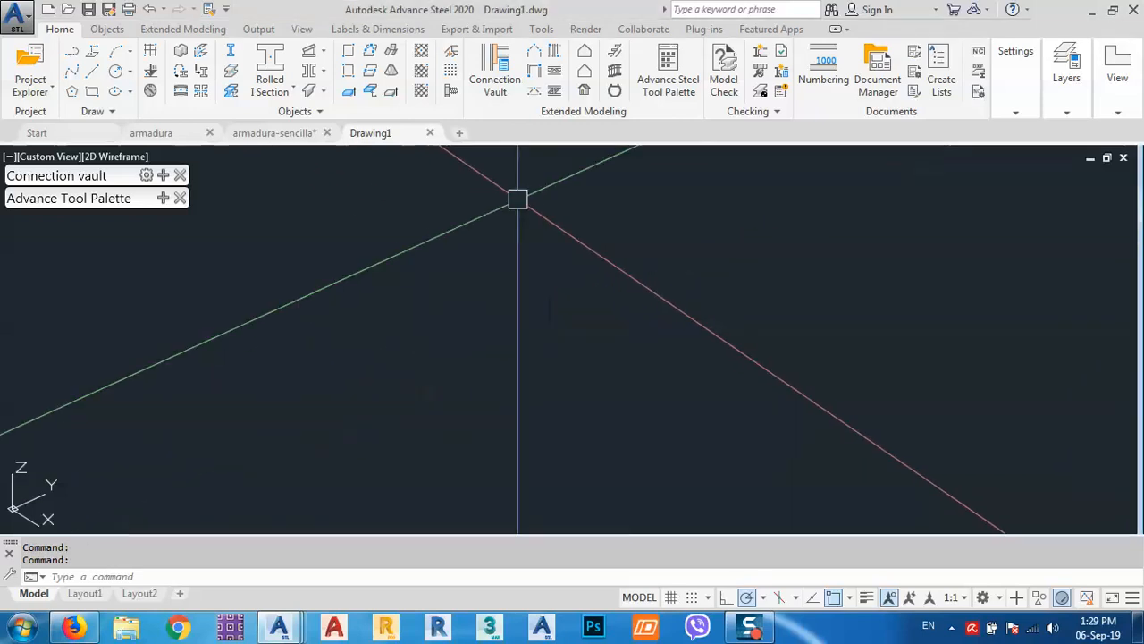
click(108, 31)
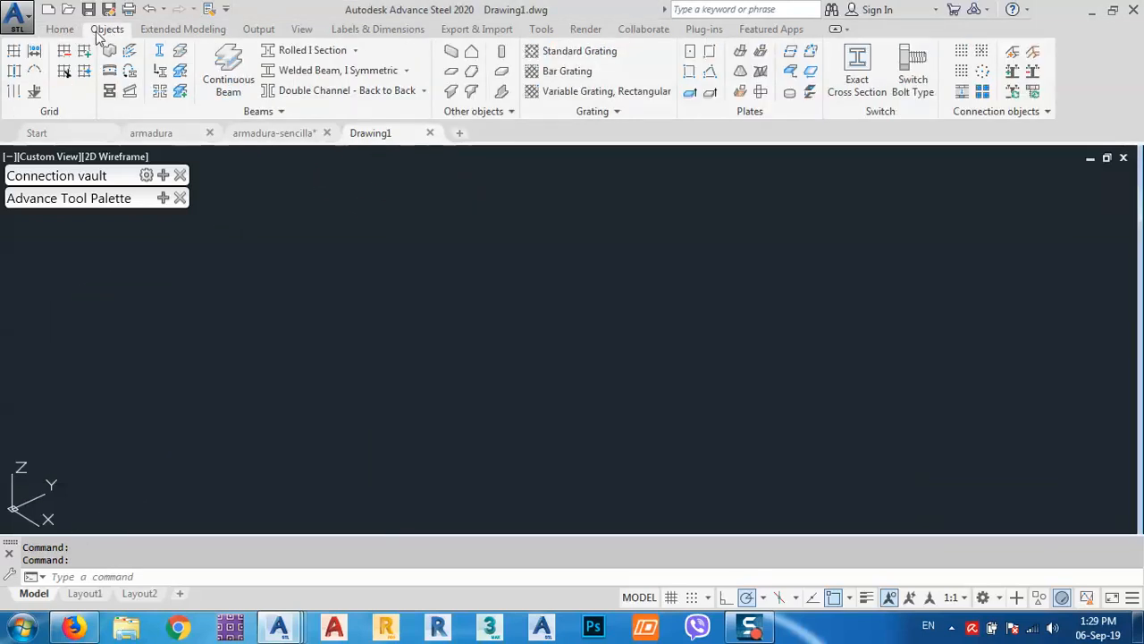
click(170, 29)
click(57, 28)
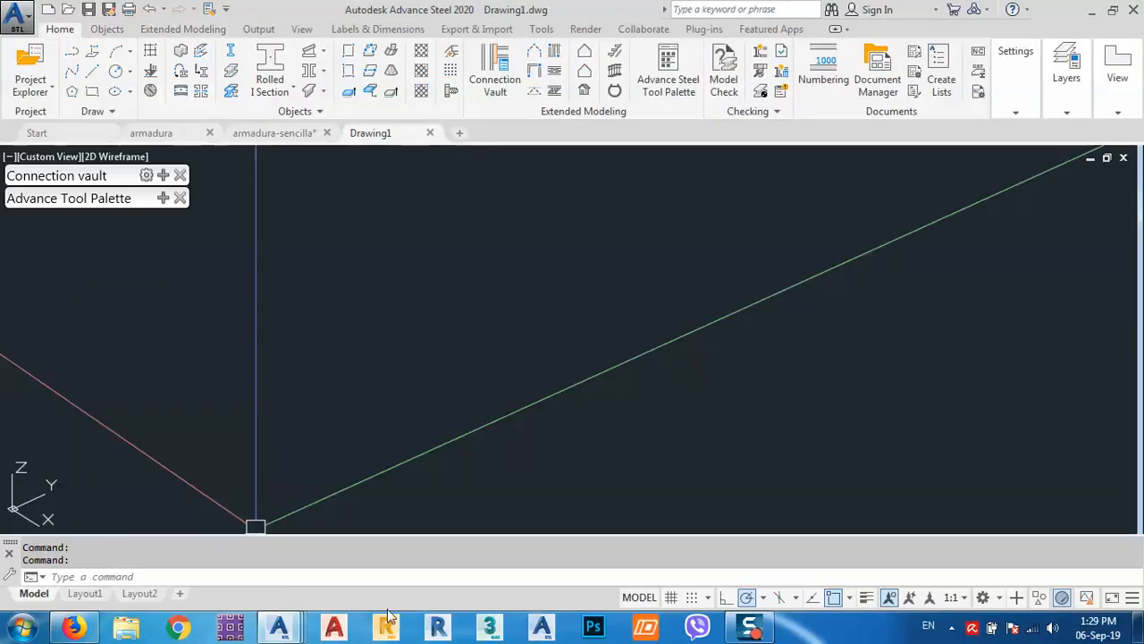
Bring Firefox back to the Facebook page inbox, then minimise it again.
click(75, 628)
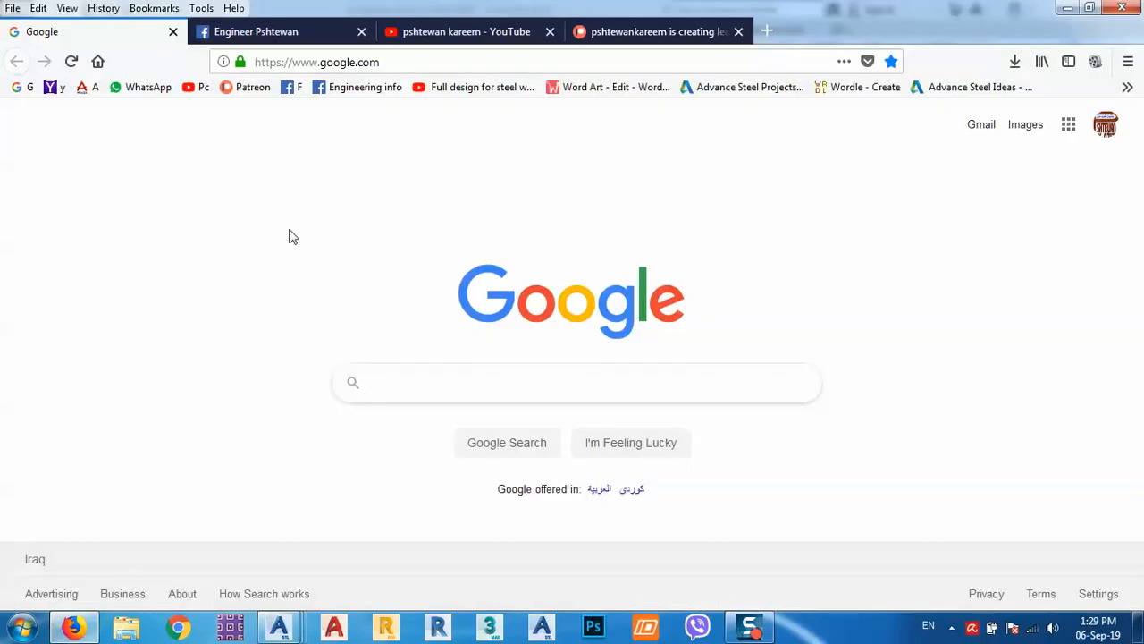
click(308, 33)
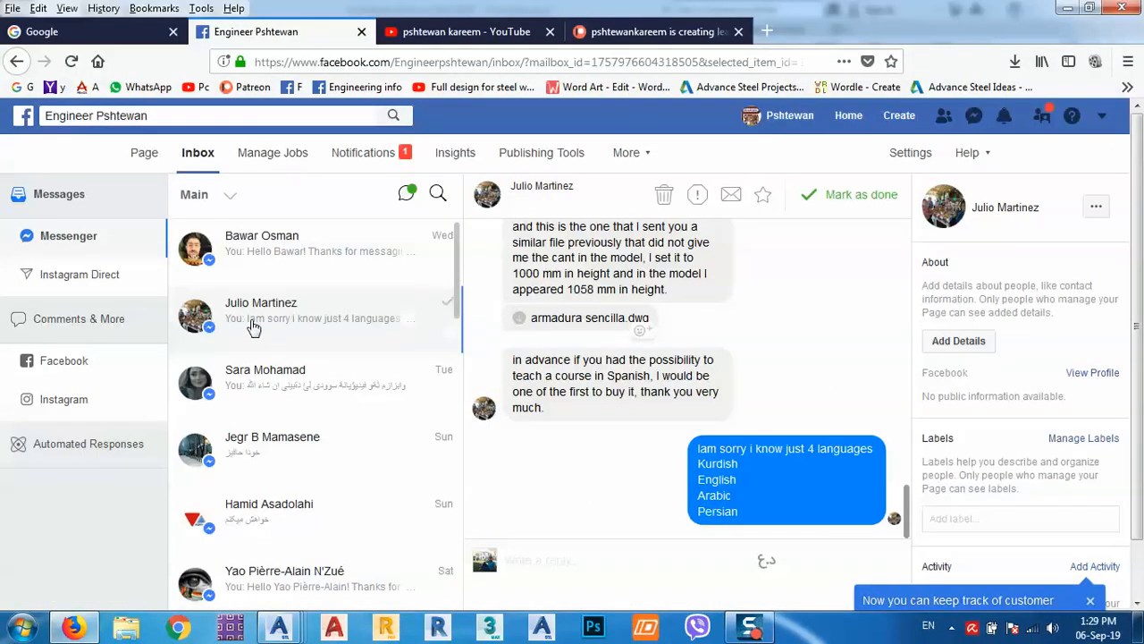
click(125, 31)
click(1066, 8)
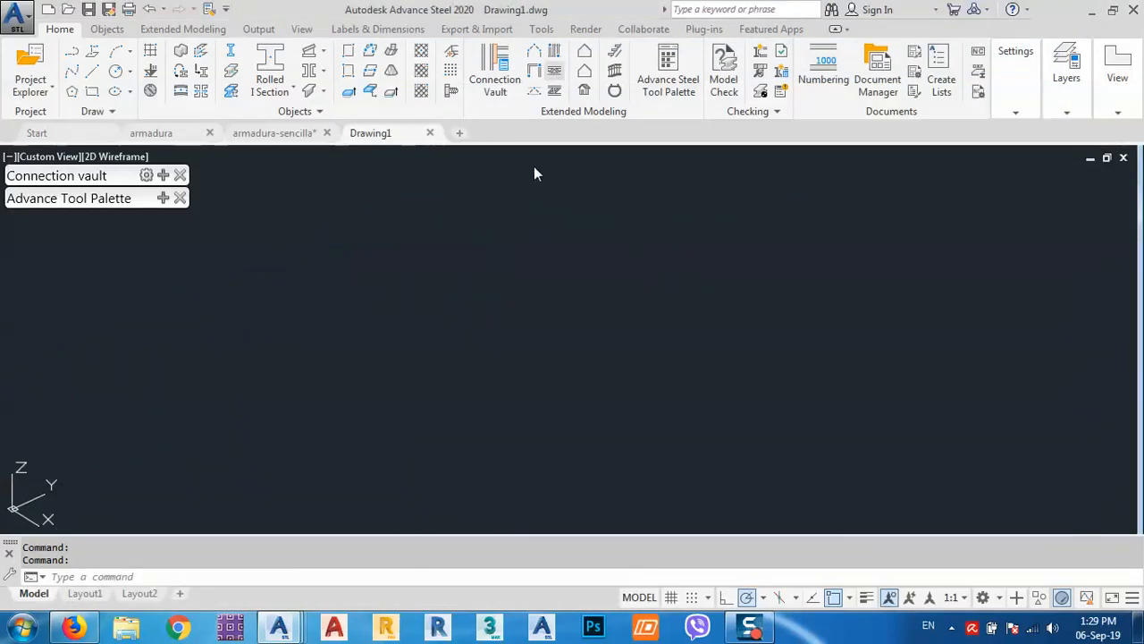
Start a double angle joist between two axis intersections, then cancel it.
click(555, 92)
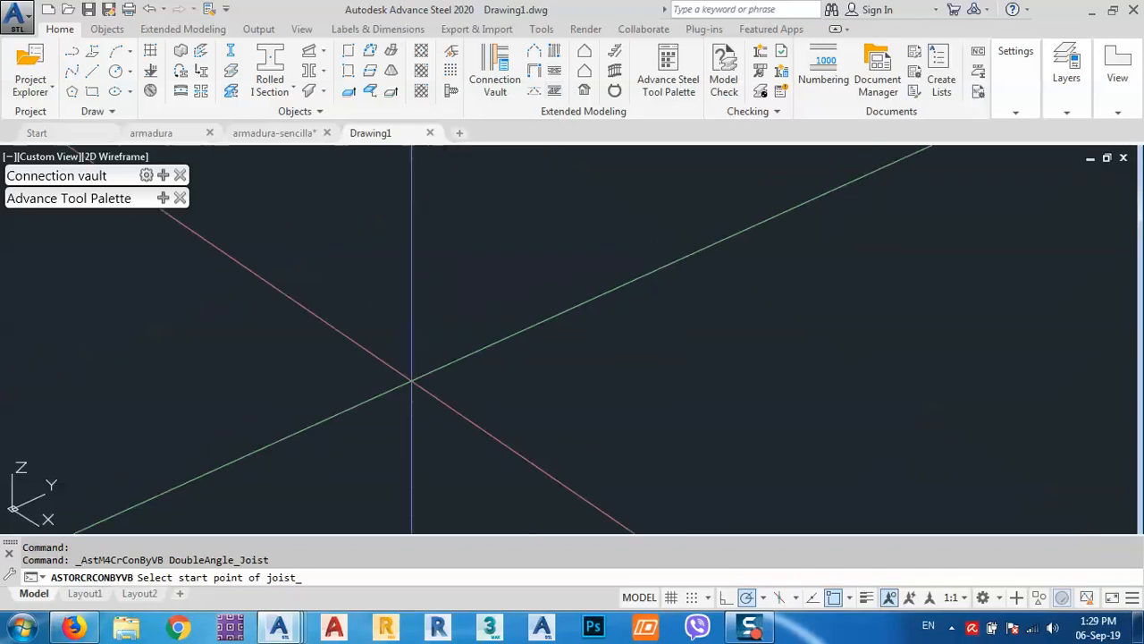
click(332, 418)
click(577, 317)
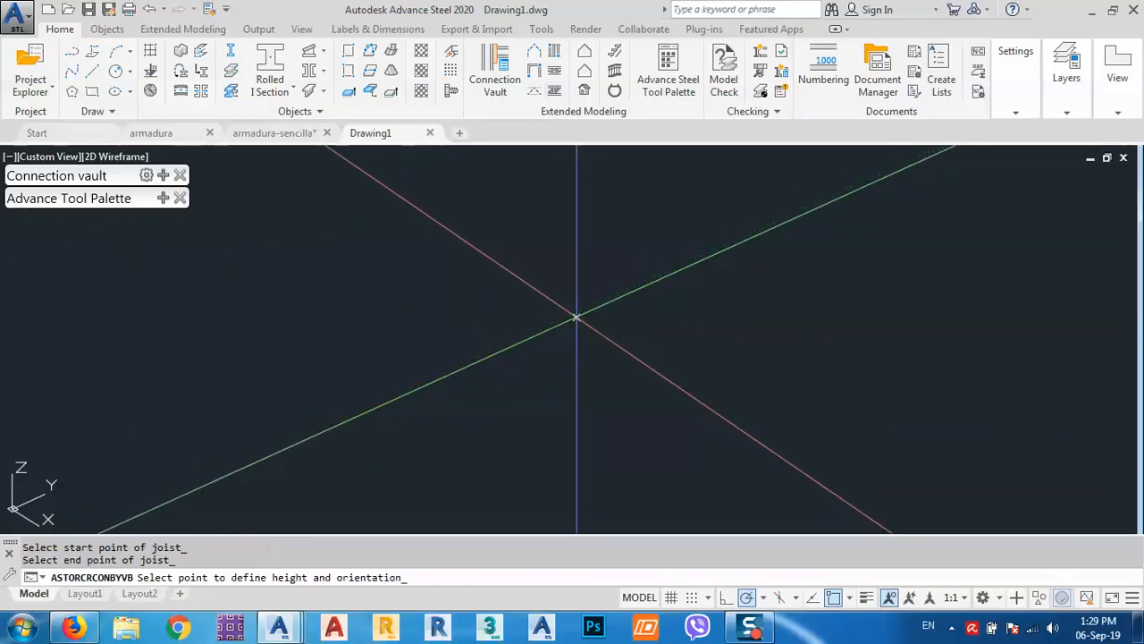
key(Escape)
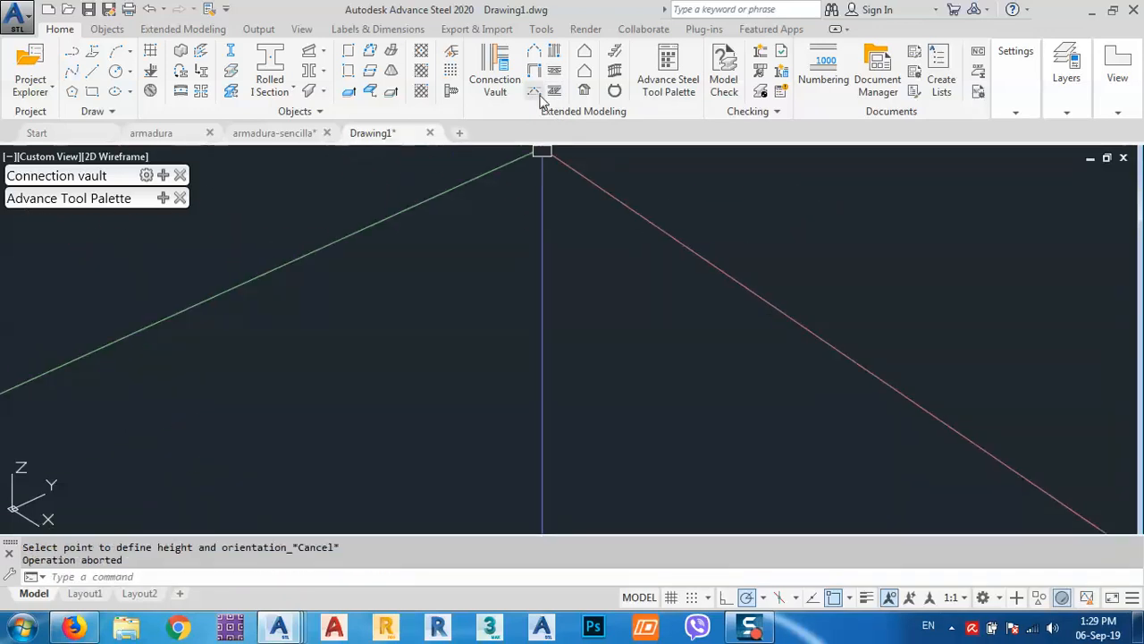
Place a structural element truss from one axis intersection to the other.
click(554, 92)
click(351, 408)
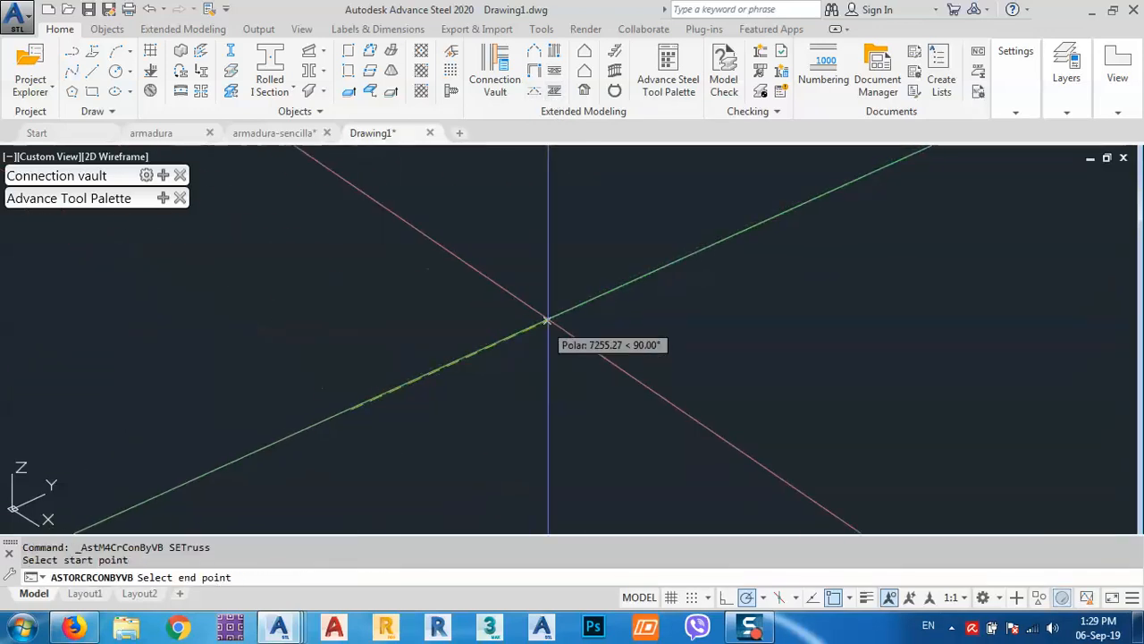
click(614, 289)
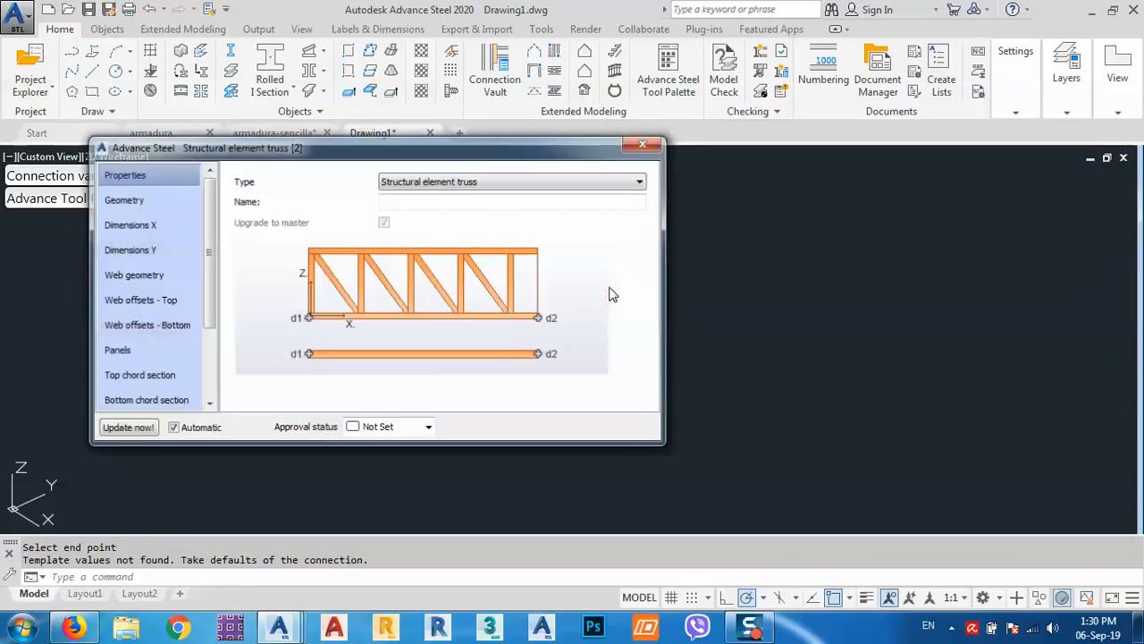
Set the truss's left, right and apex-right heights on Dimensions Y to 1000.
drag(537, 145, 1109, 59)
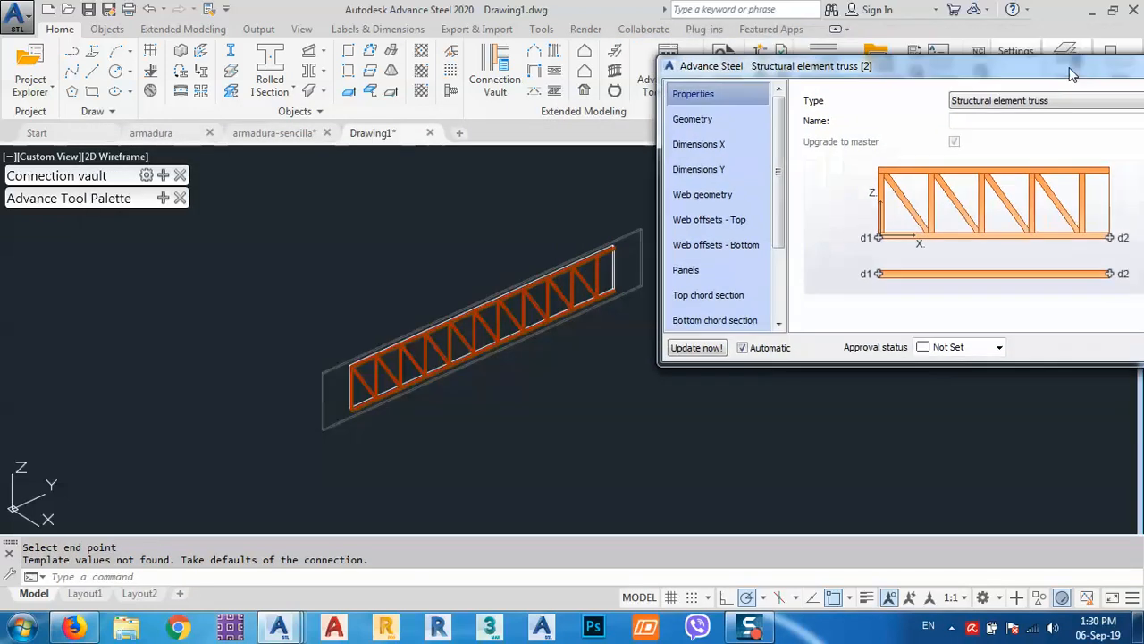
click(719, 124)
drag(779, 64, 597, 71)
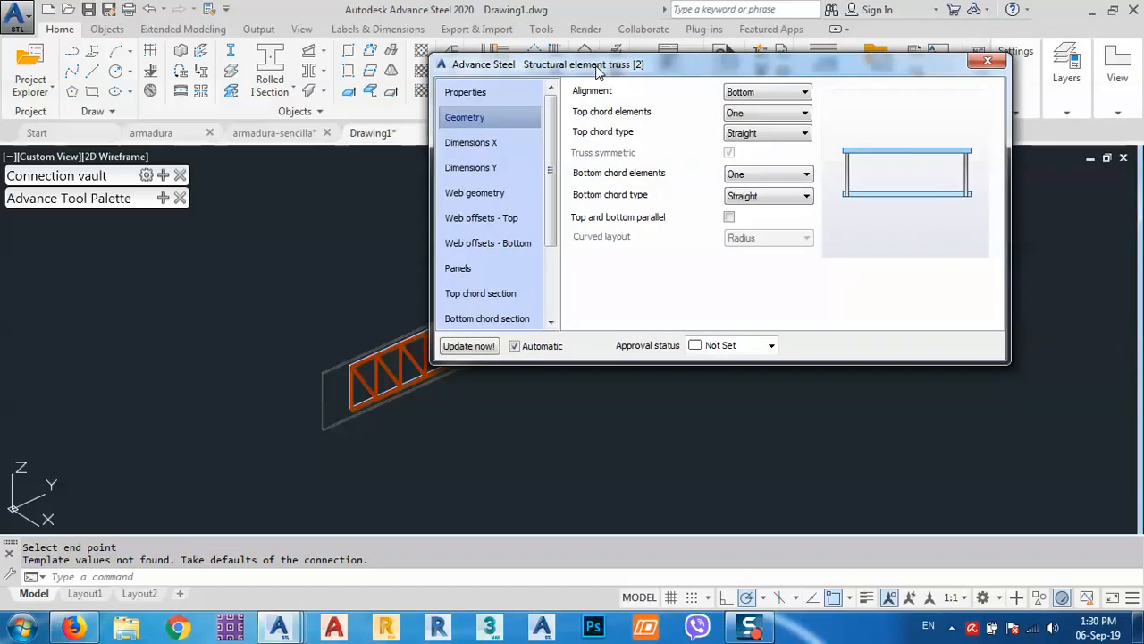
click(489, 145)
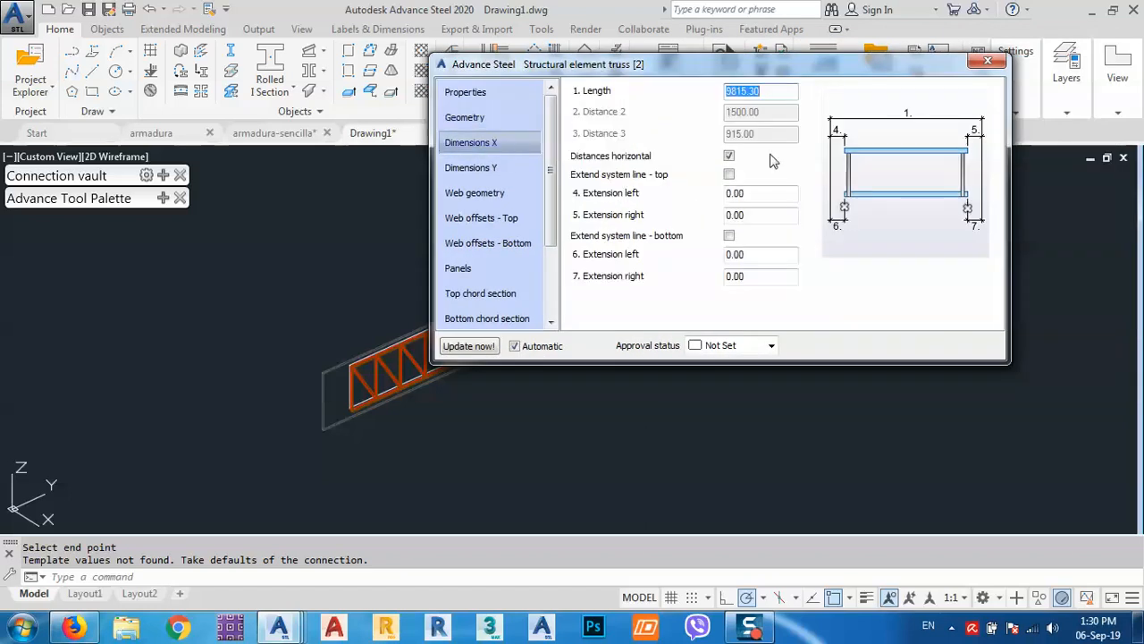
click(496, 168)
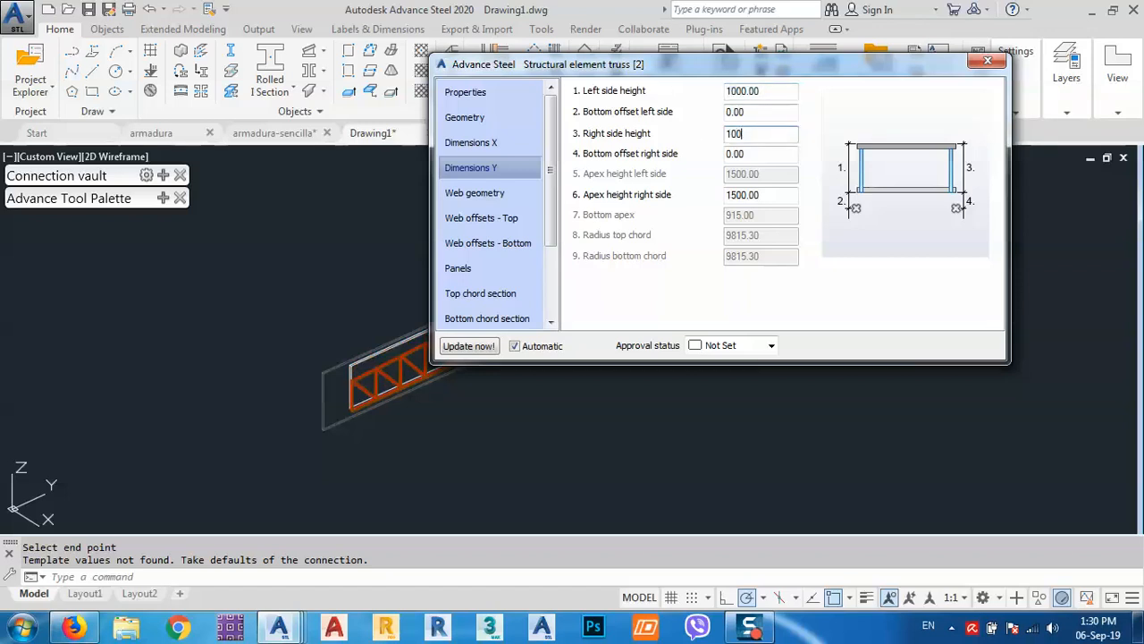
text(1000)
key(Return)
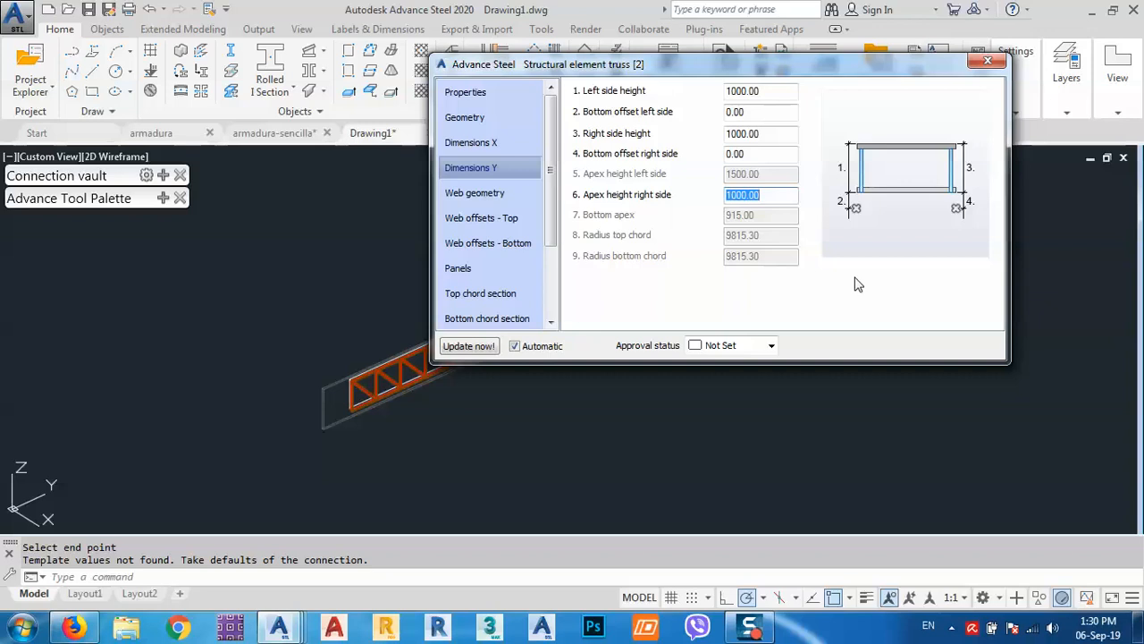
click(987, 62)
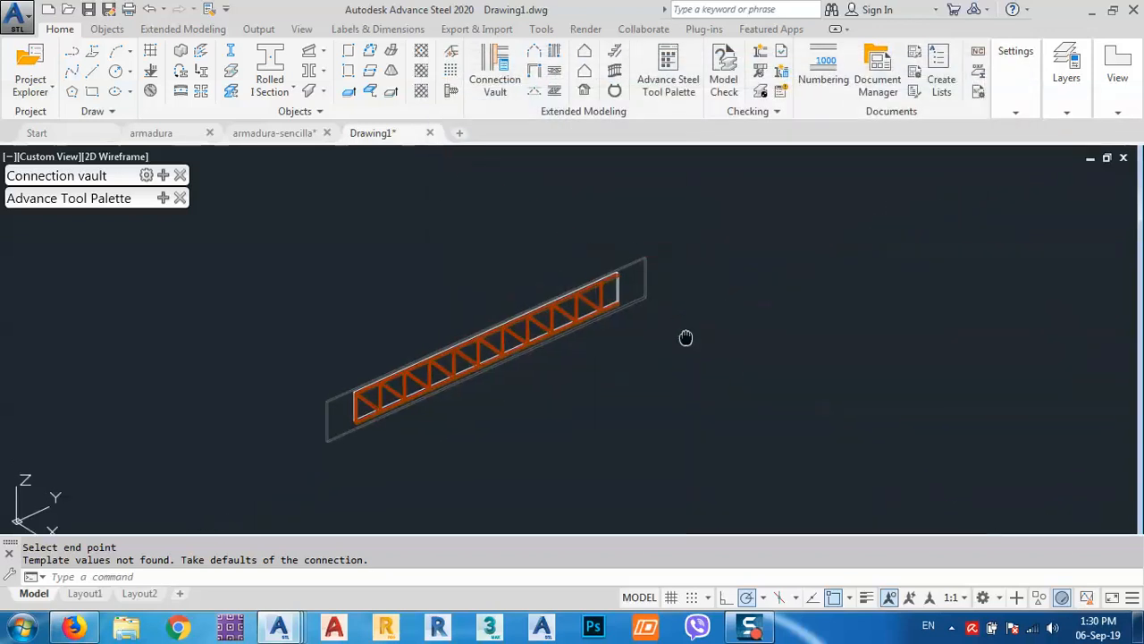
Turn on the ViewCube, view the truss from its RIGHT face, and zoom to the end.
click(258, 30)
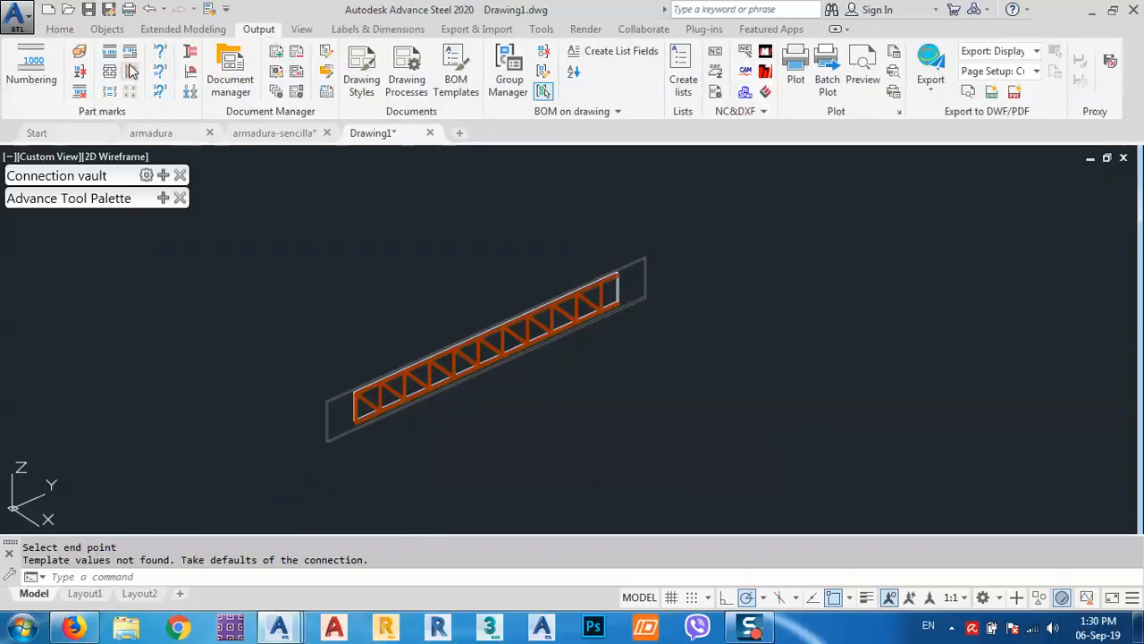
click(302, 29)
click(51, 70)
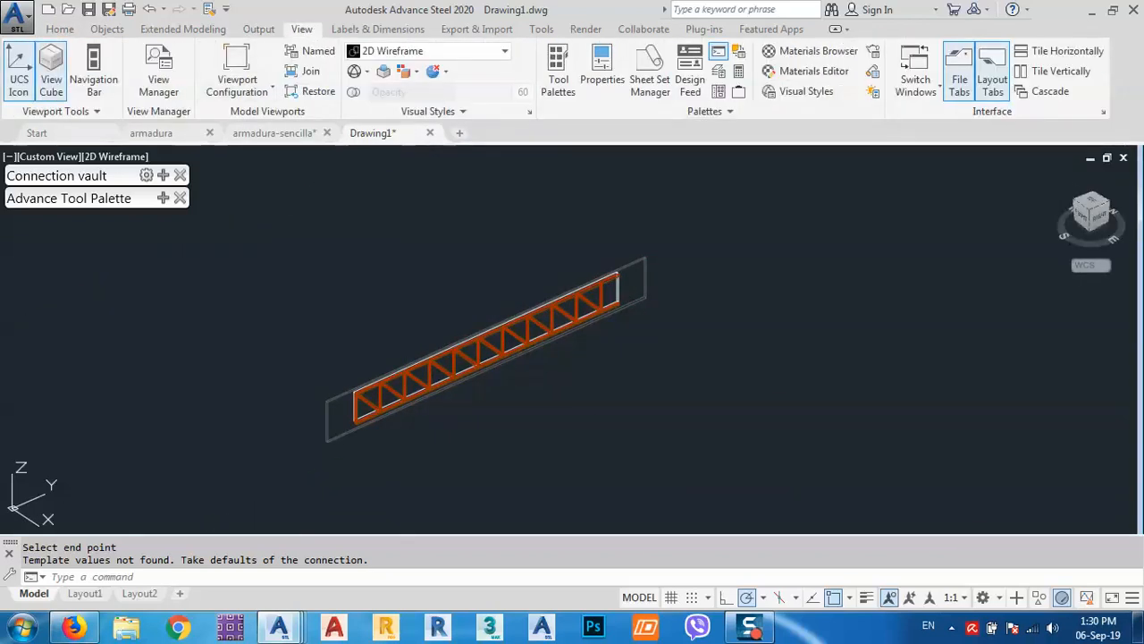
click(1101, 222)
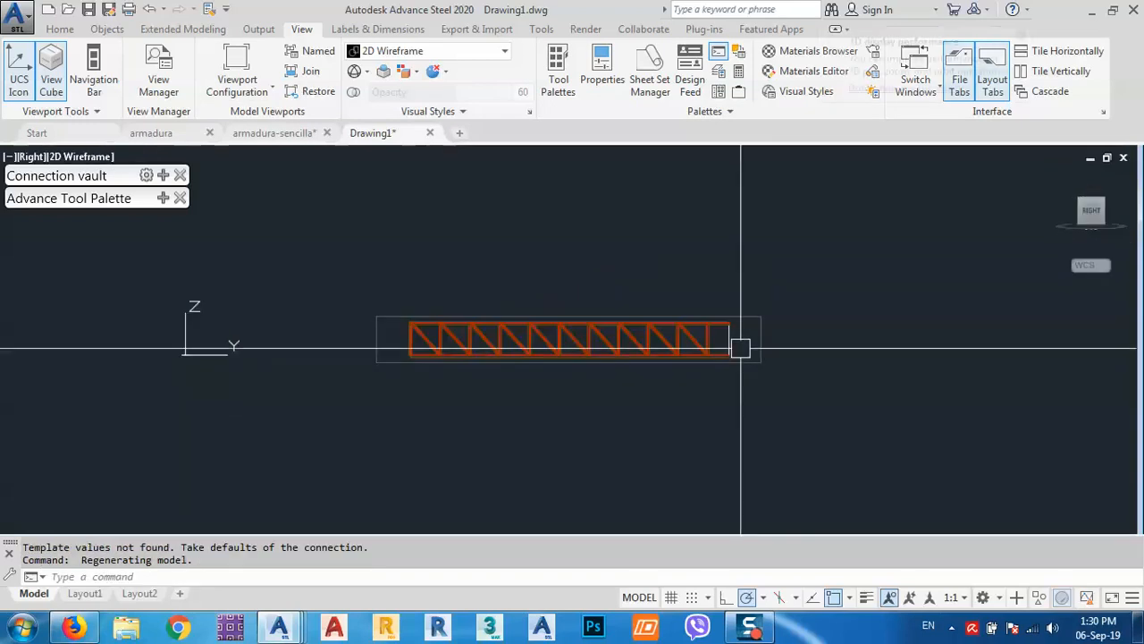
scroll(740, 345, up, 5)
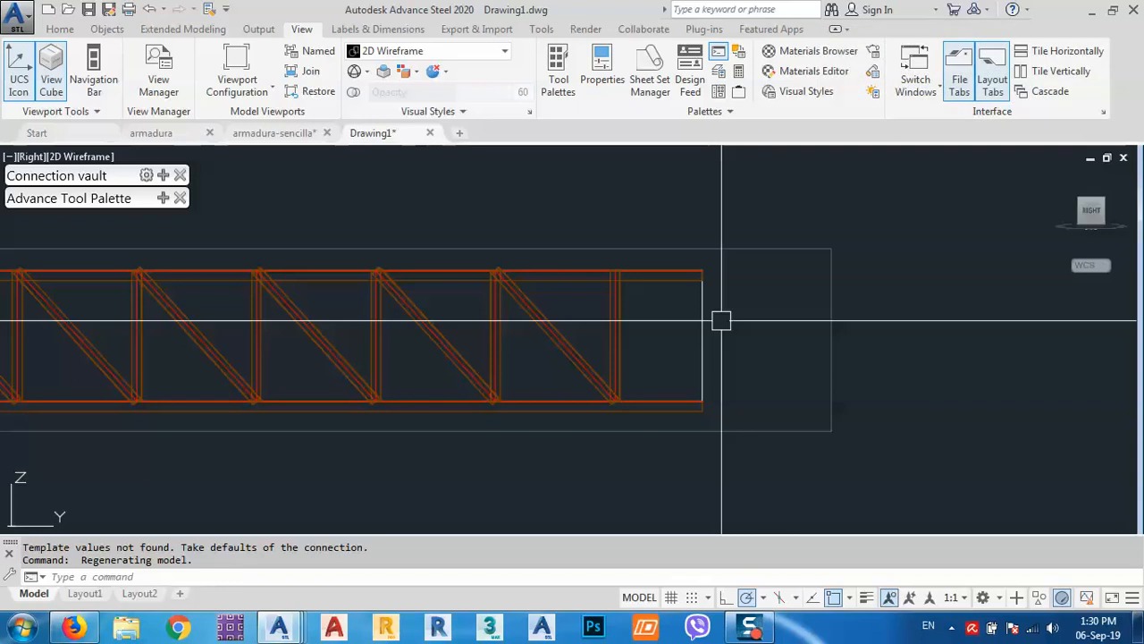
click(755, 629)
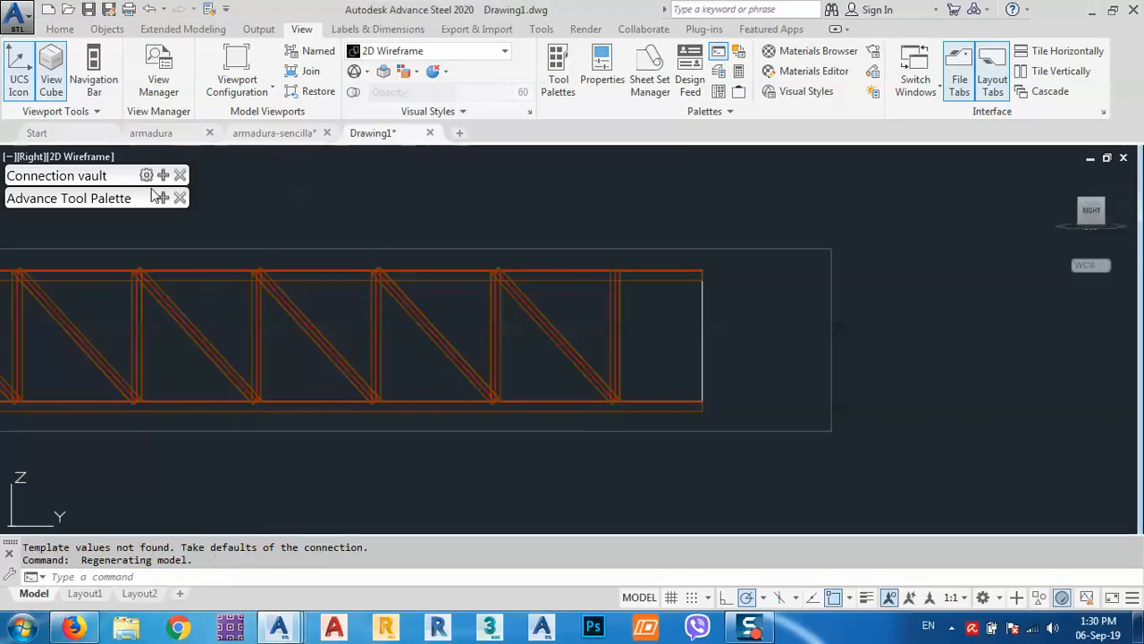
Move the tool palette up and align the UCS with the current view.
mouse_move(161, 202)
drag(119, 181, 143, 138)
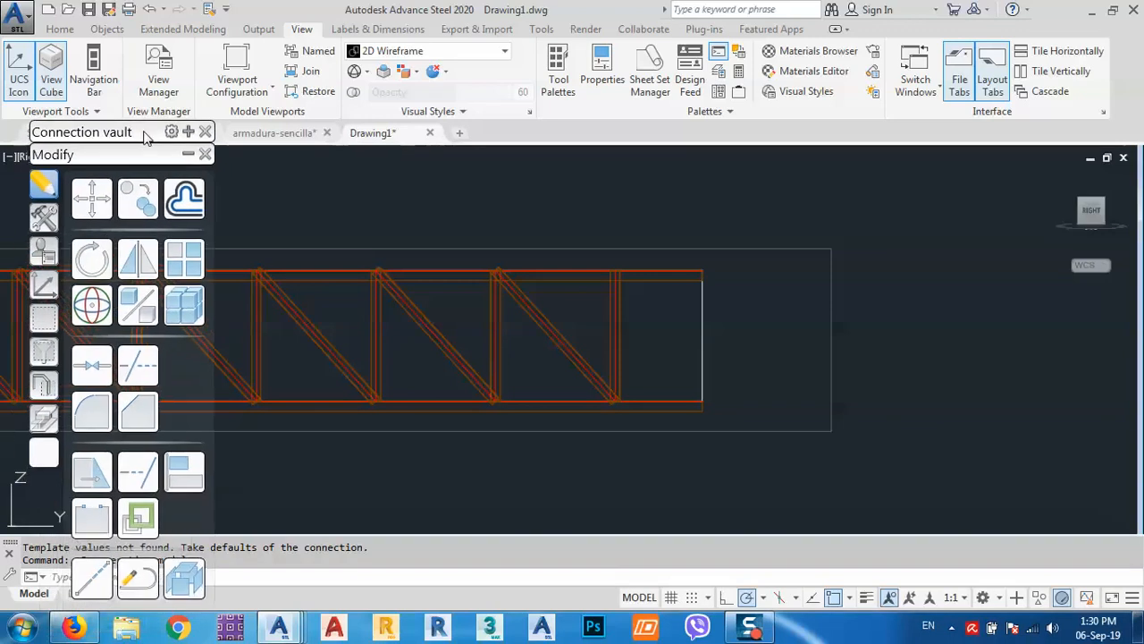
click(42, 286)
click(185, 204)
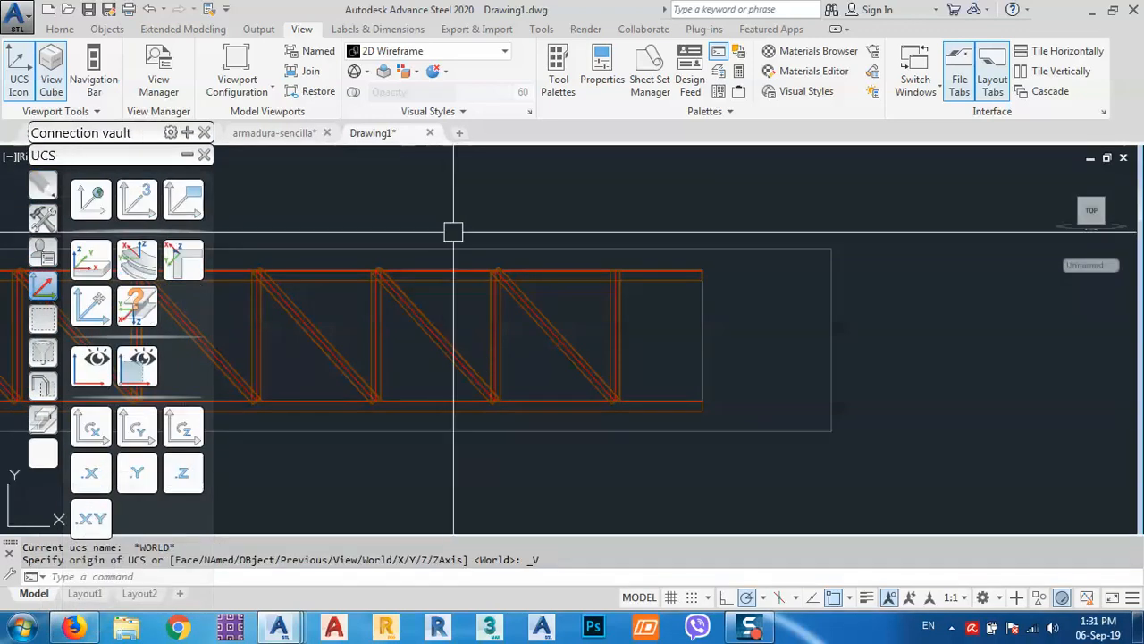
Add a 1075 aligned dimension (DAL) across the truss's right end.
text(da)
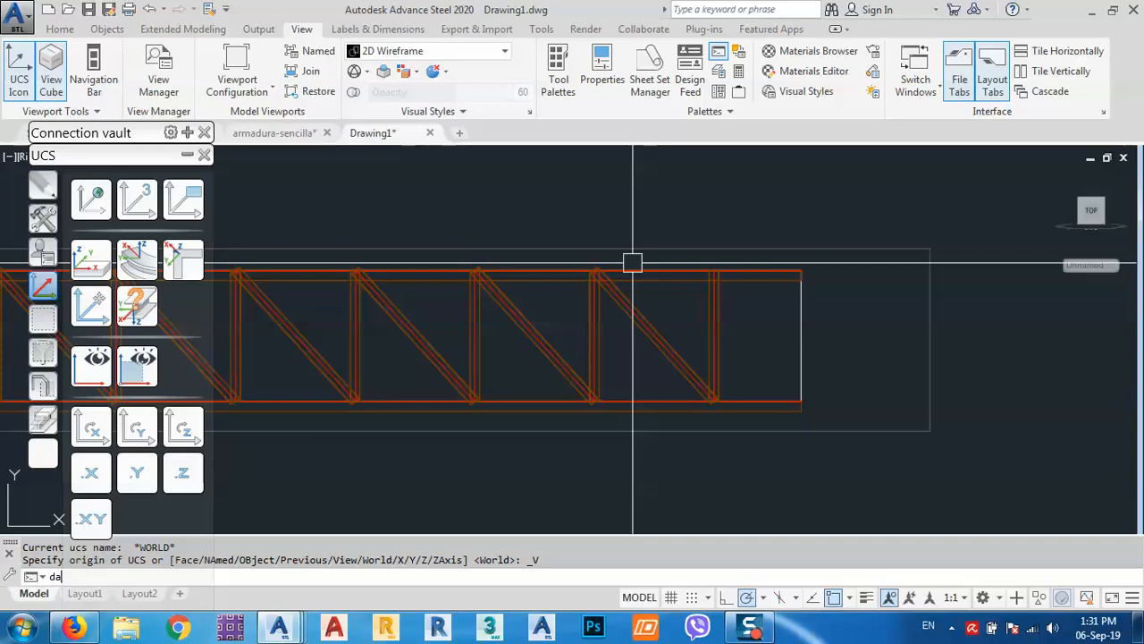
text(l)
key(Return)
scroll(633, 255, up, 4)
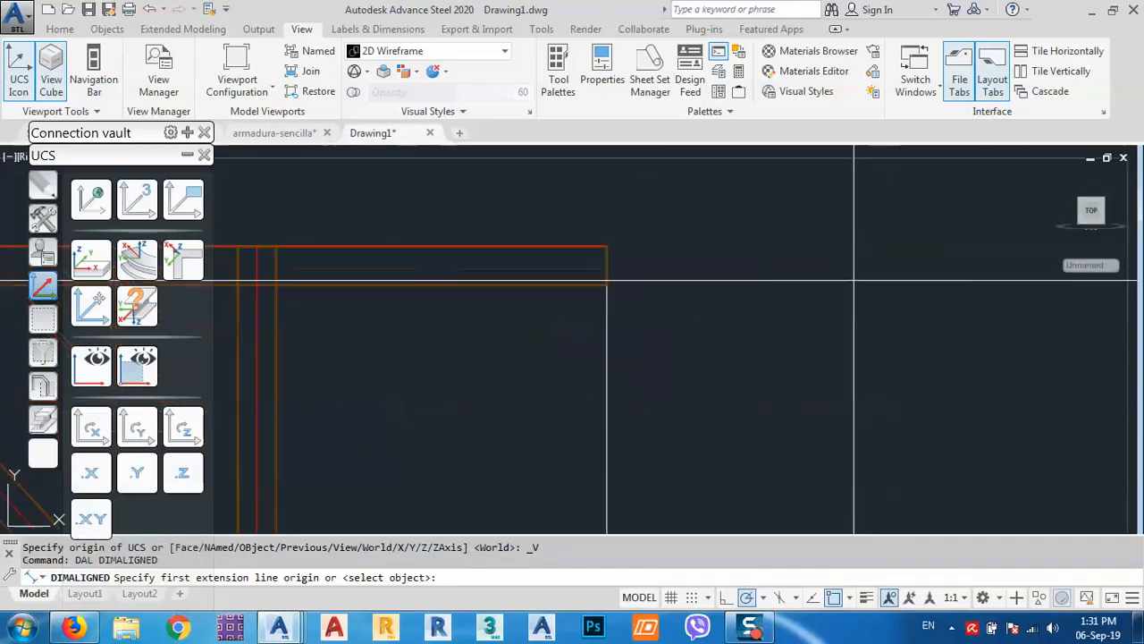
click(607, 247)
scroll(607, 247, down, 3)
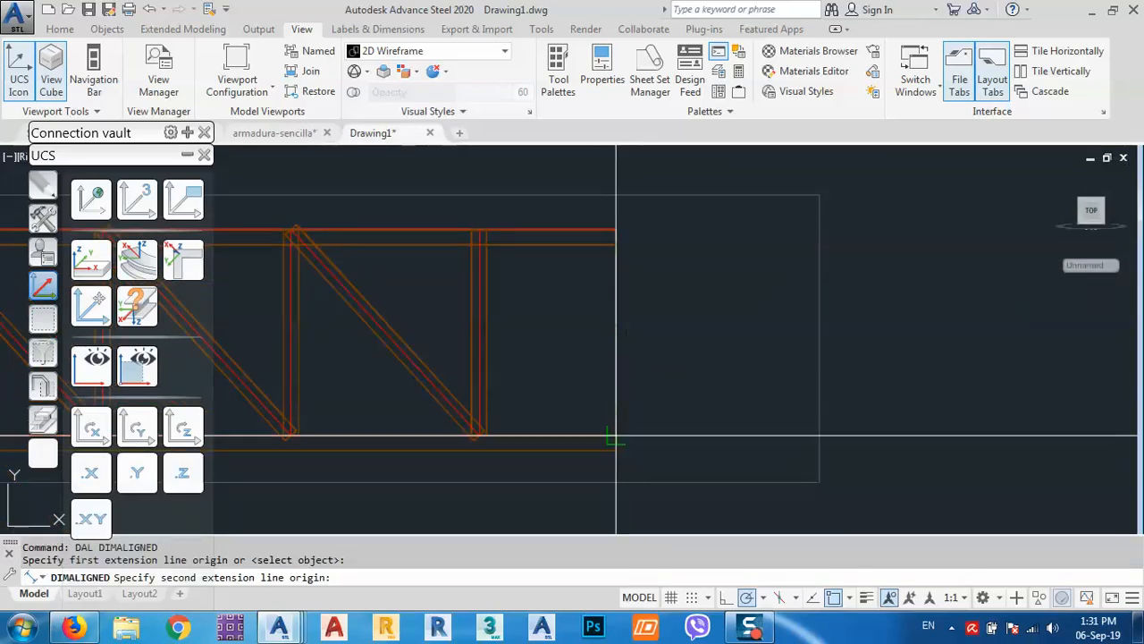
click(613, 451)
click(692, 340)
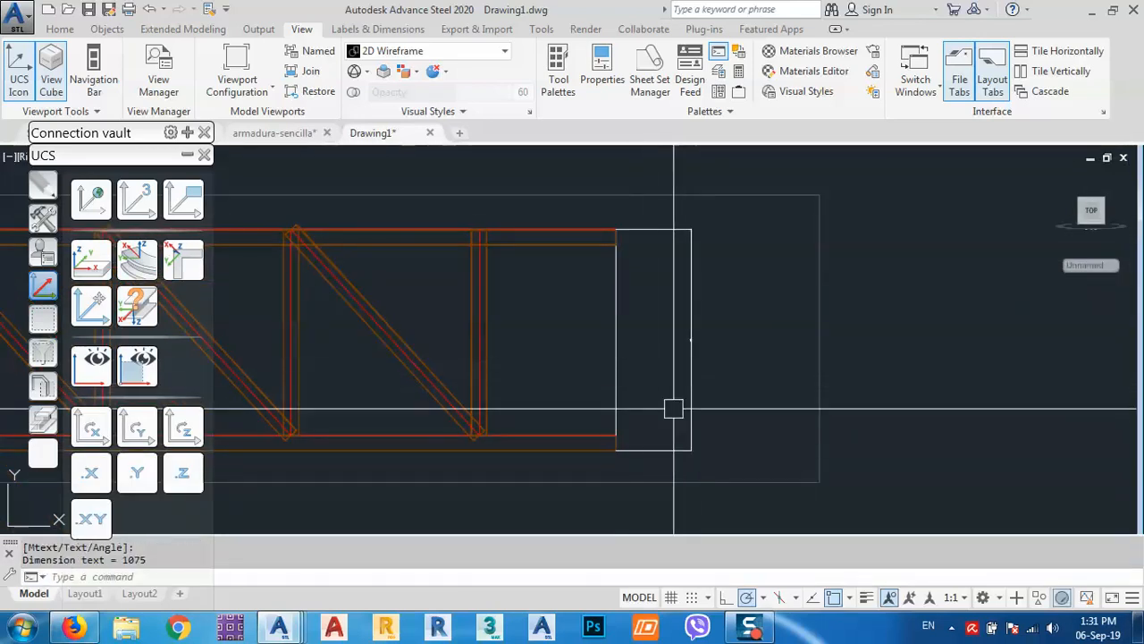
scroll(654, 352, up, 5)
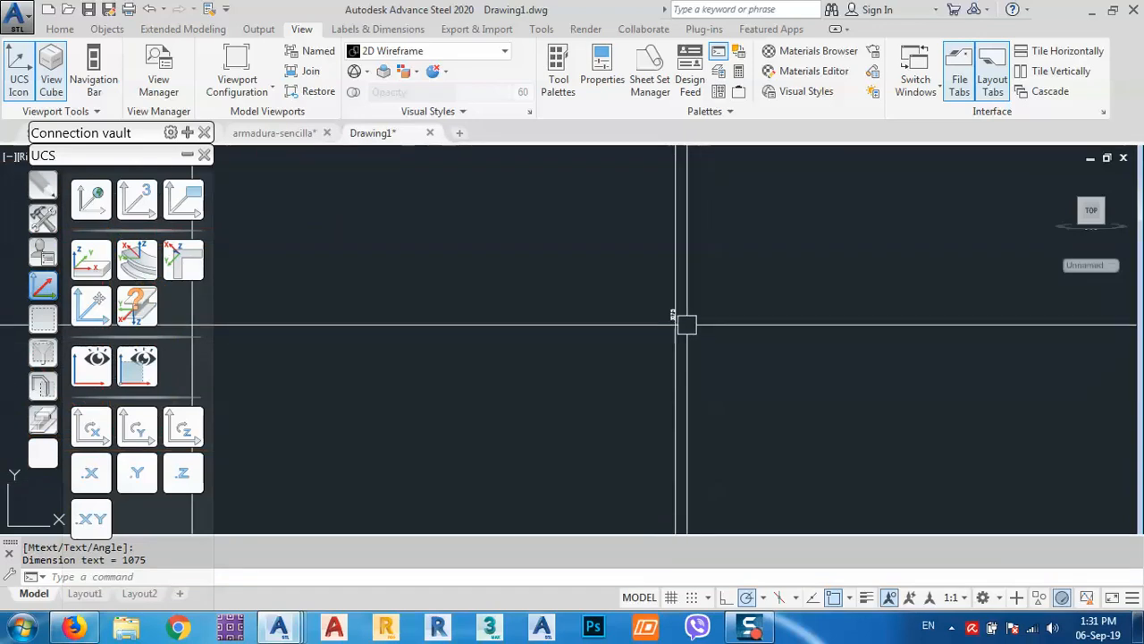
scroll(649, 258, down, 3)
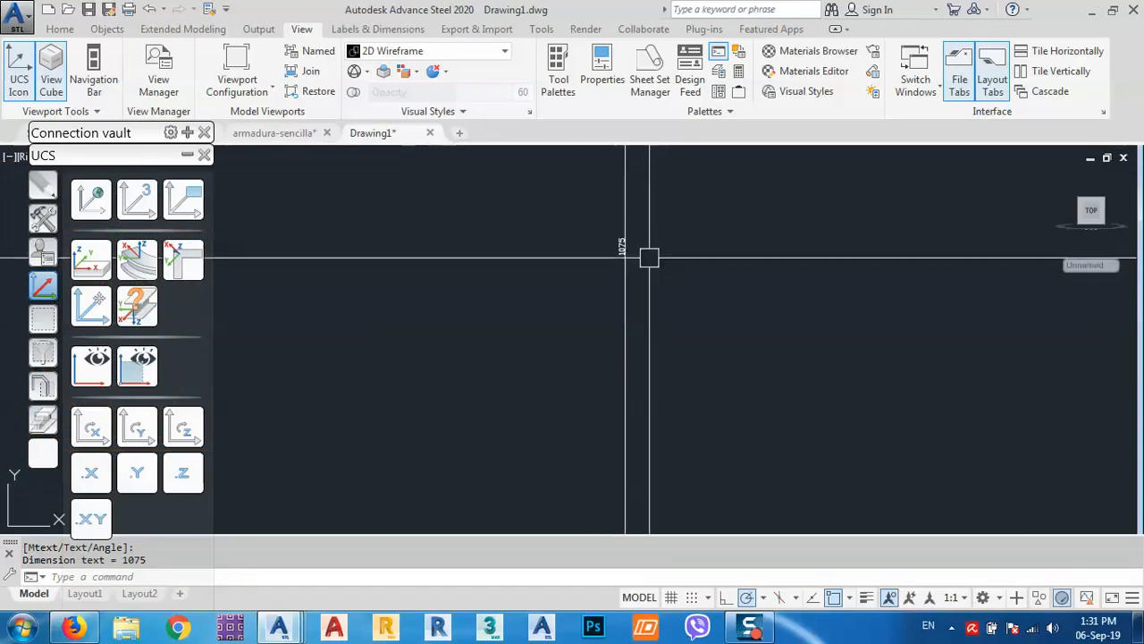
scroll(682, 262, down, 3)
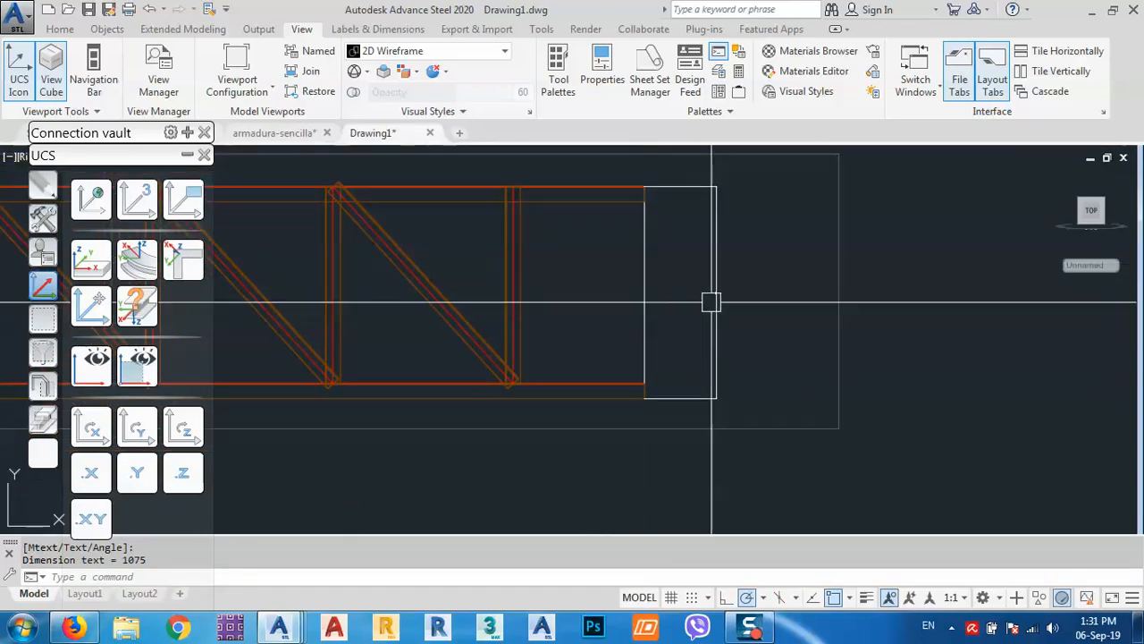
Raise the ISO-25 dimension style's overall scale to 100.
text(d)
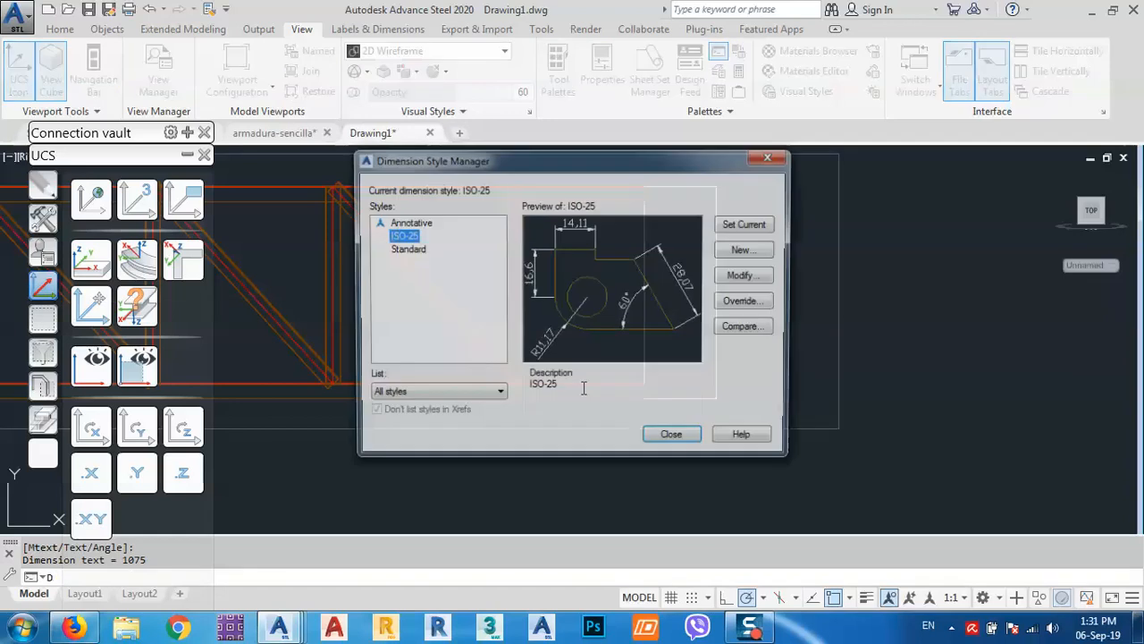
key(Return)
drag(466, 171, 512, 205)
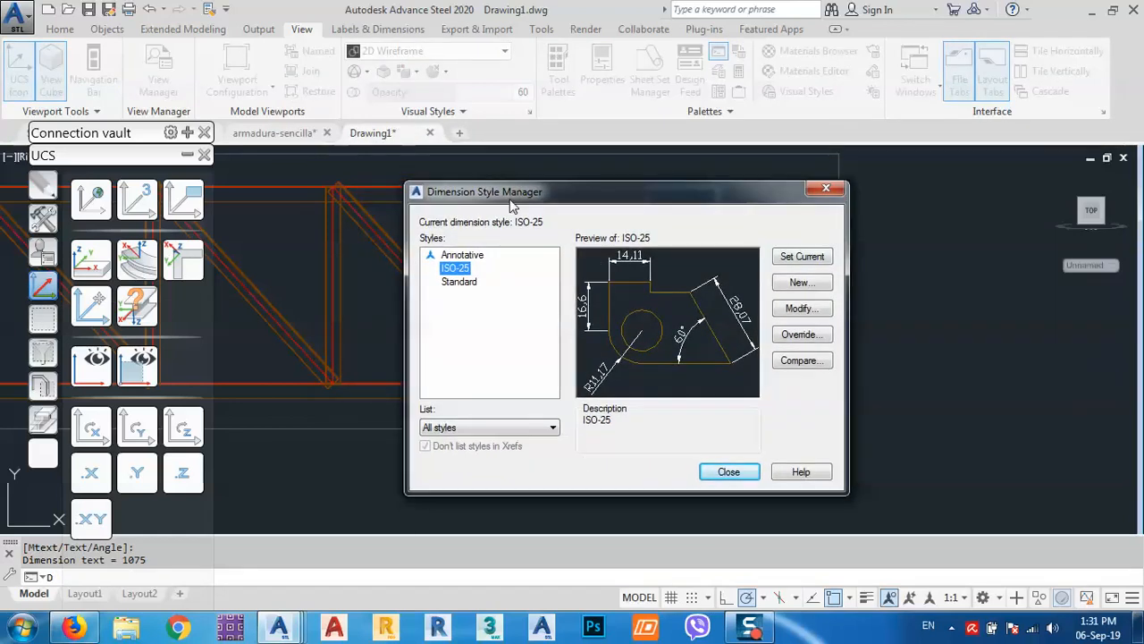
click(802, 308)
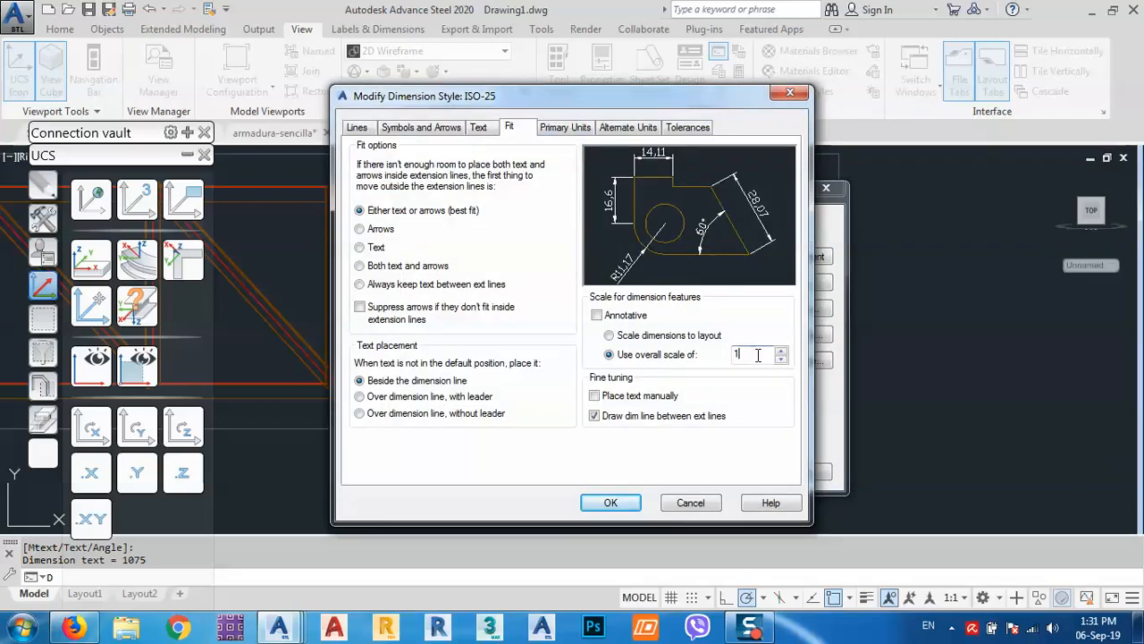
click(614, 510)
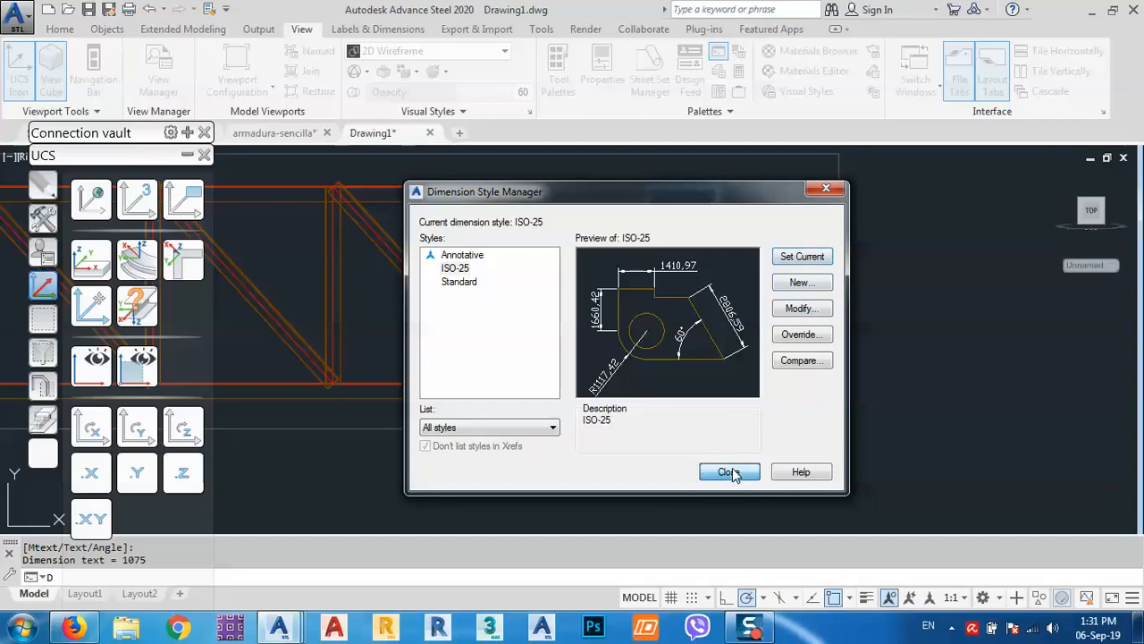
click(729, 472)
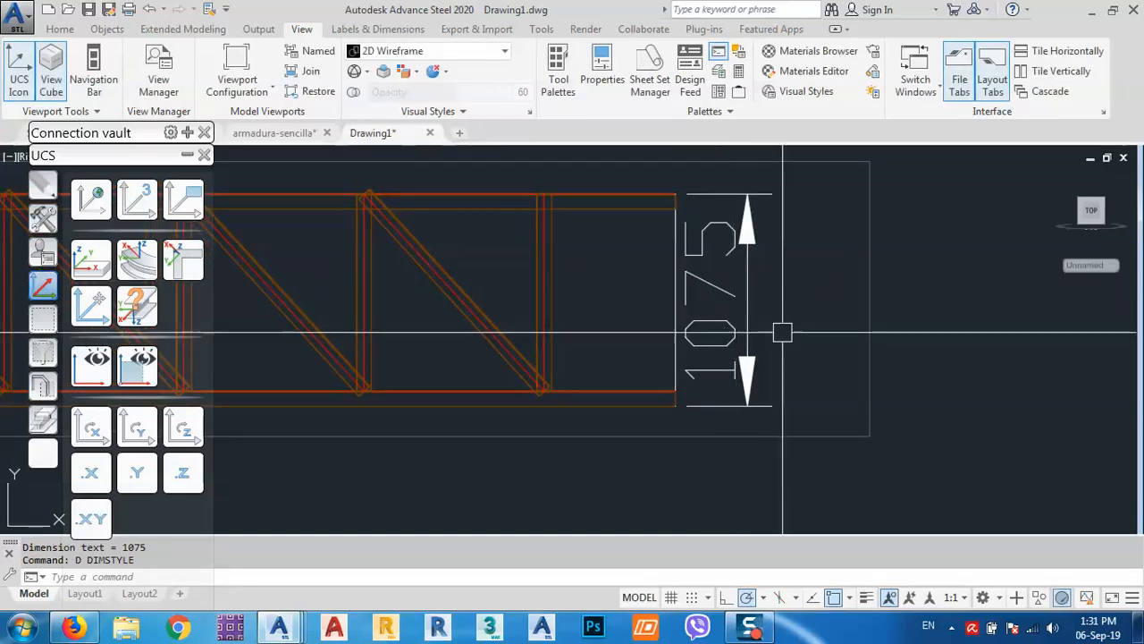
scroll(783, 333, down, 2)
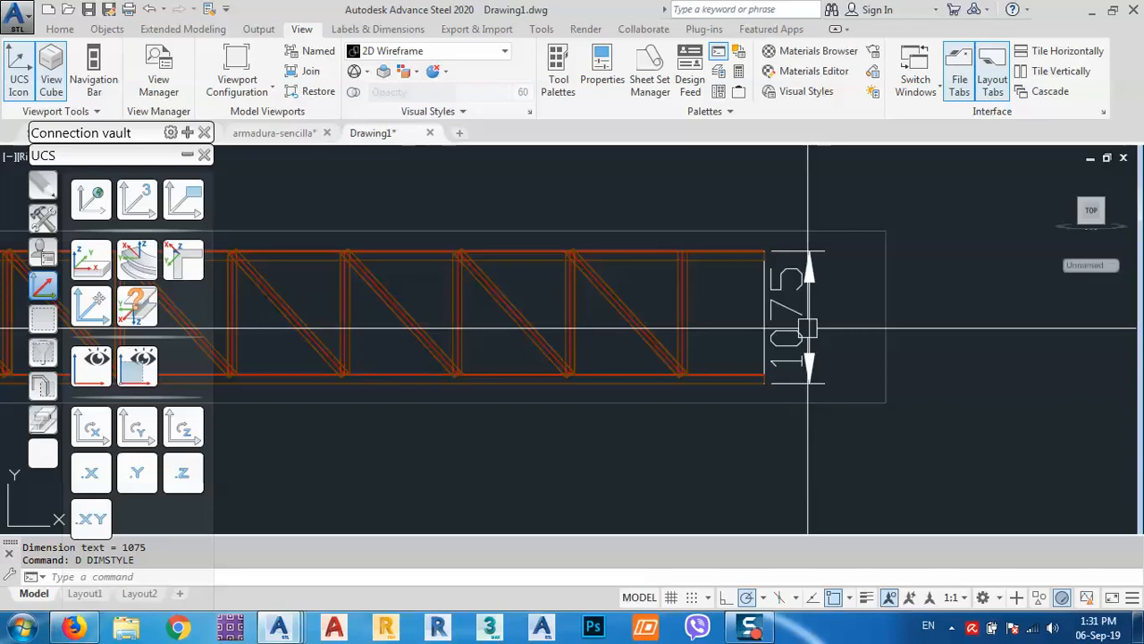
Confirm in the truss properties that the Dimensions Y heights are 1000.
double_click(826, 233)
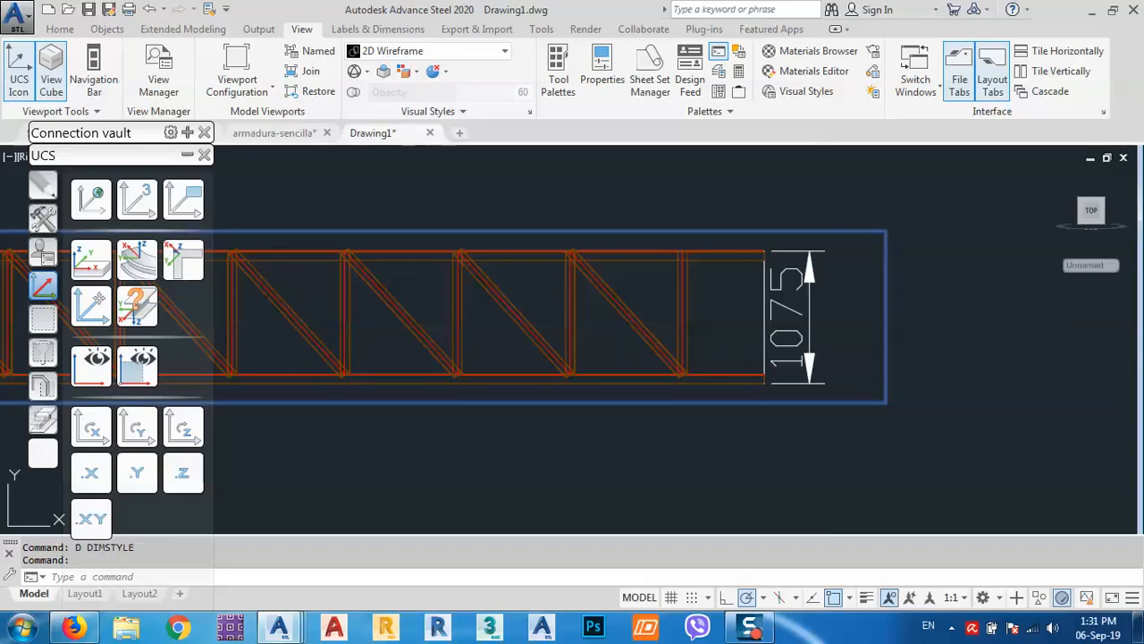
click(474, 168)
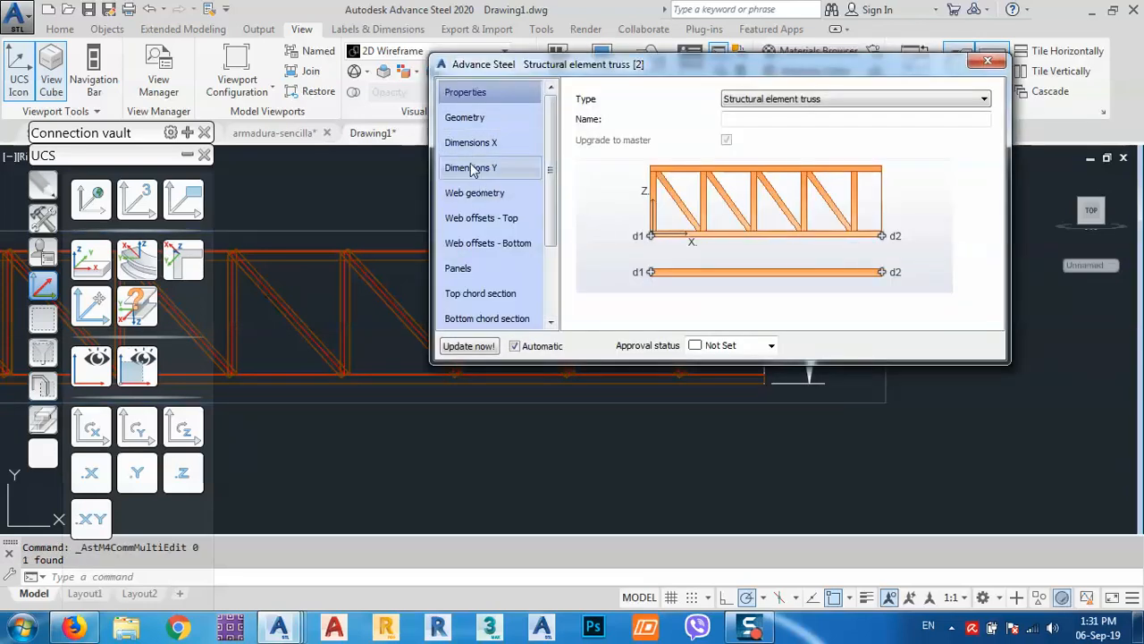
click(988, 61)
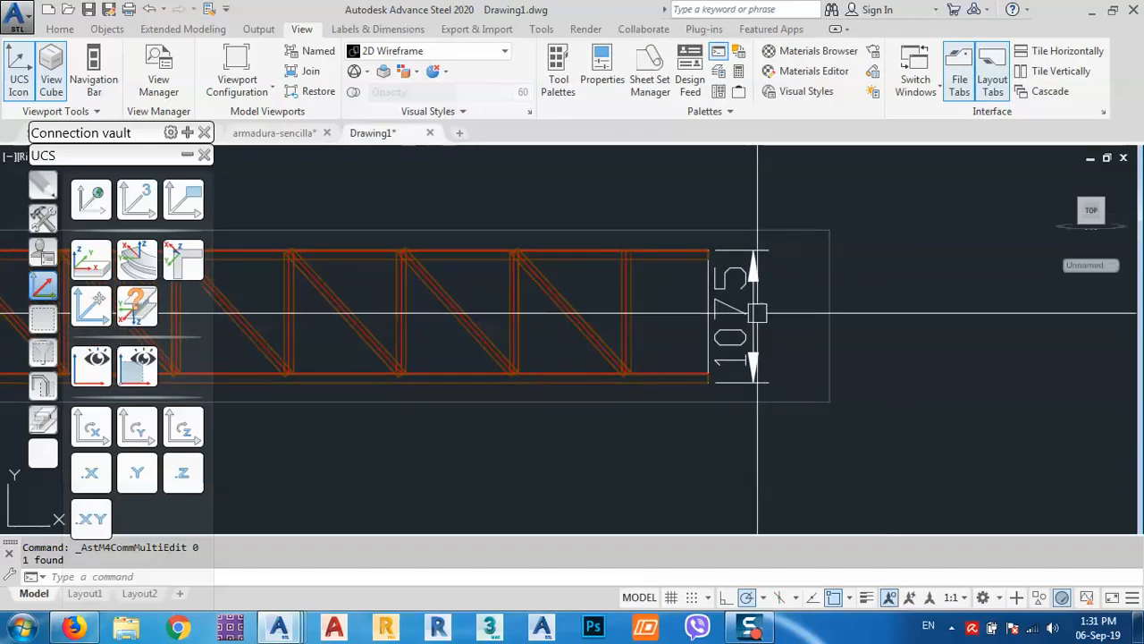
Grip-stretch the 1075 dimension's lower endpoint up to the chord so it measures 1000.
mouse_move(758, 313)
middle_down()
mouse_move(715, 309)
mouse_move(725, 308)
middle_up()
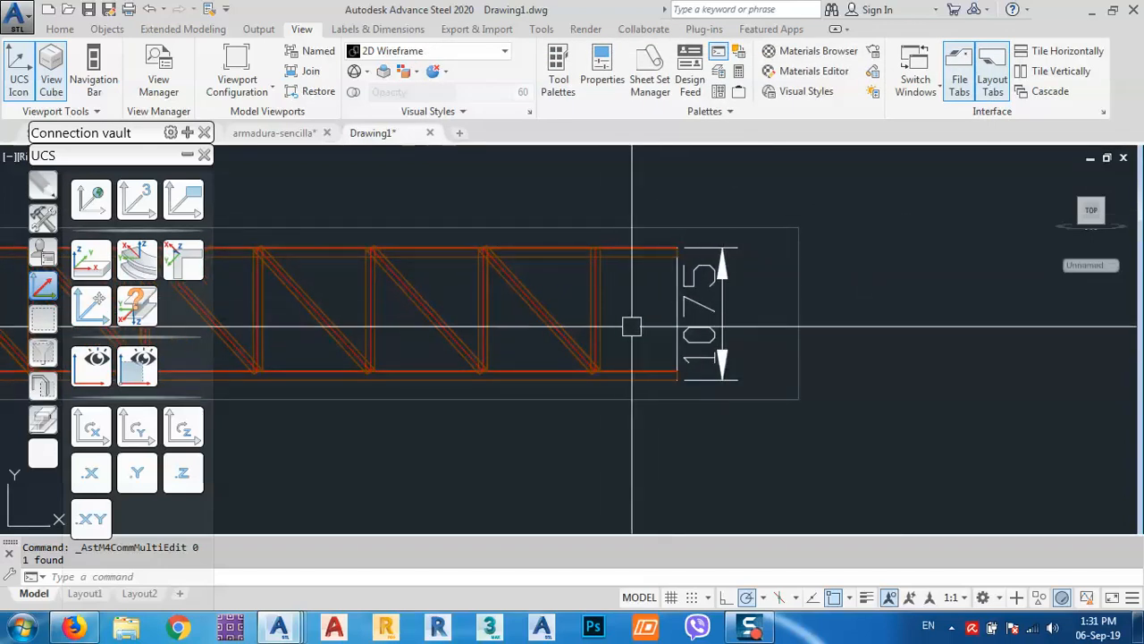
scroll(631, 325, up, 3)
scroll(685, 301, down, 2)
scroll(676, 345, up, 1)
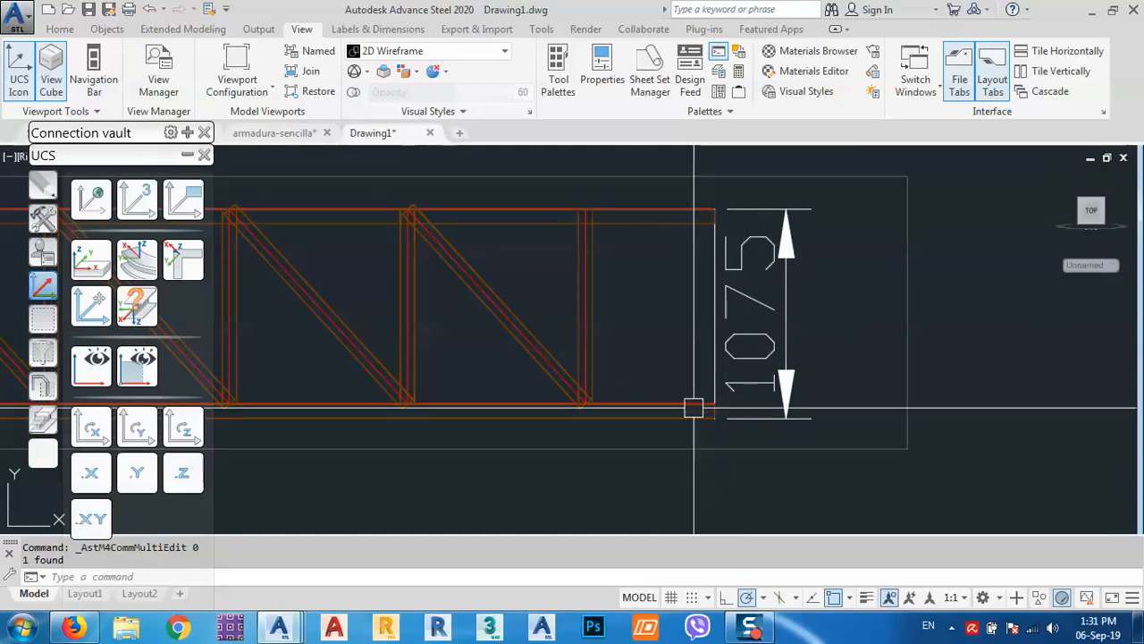
click(749, 418)
click(714, 417)
scroll(713, 408, up, 8)
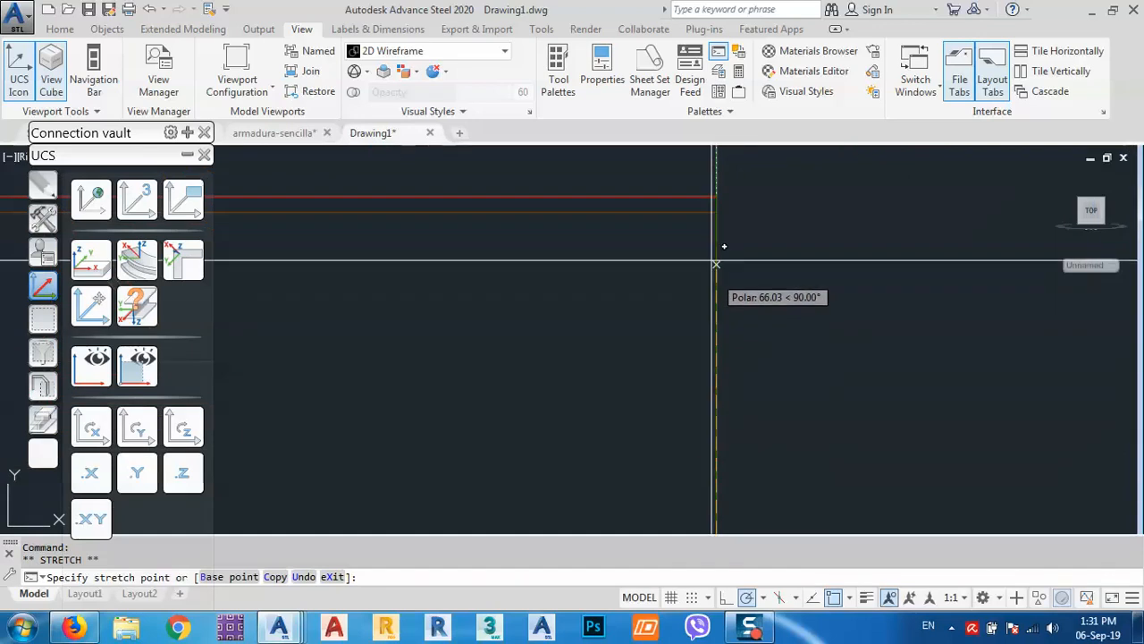
click(718, 194)
scroll(685, 343, down, 3)
scroll(684, 343, down, 5)
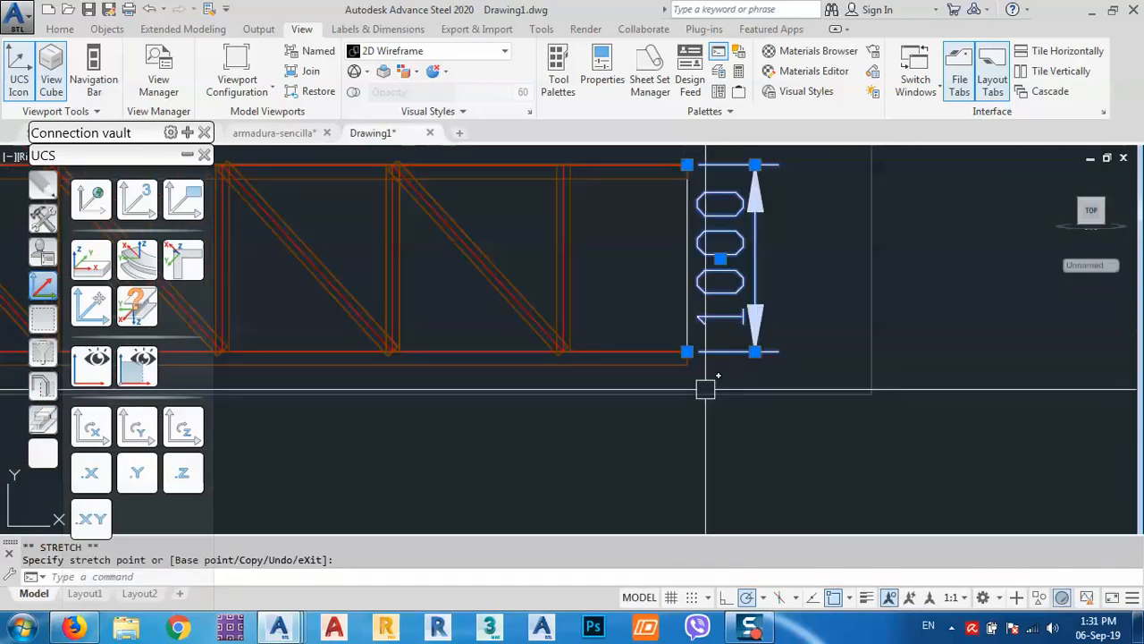
key(Escape)
Centre the view on the truss end and select the bottom chord beam.
mouse_move(733, 366)
middle_down()
mouse_move(743, 380)
mouse_move(793, 330)
middle_up()
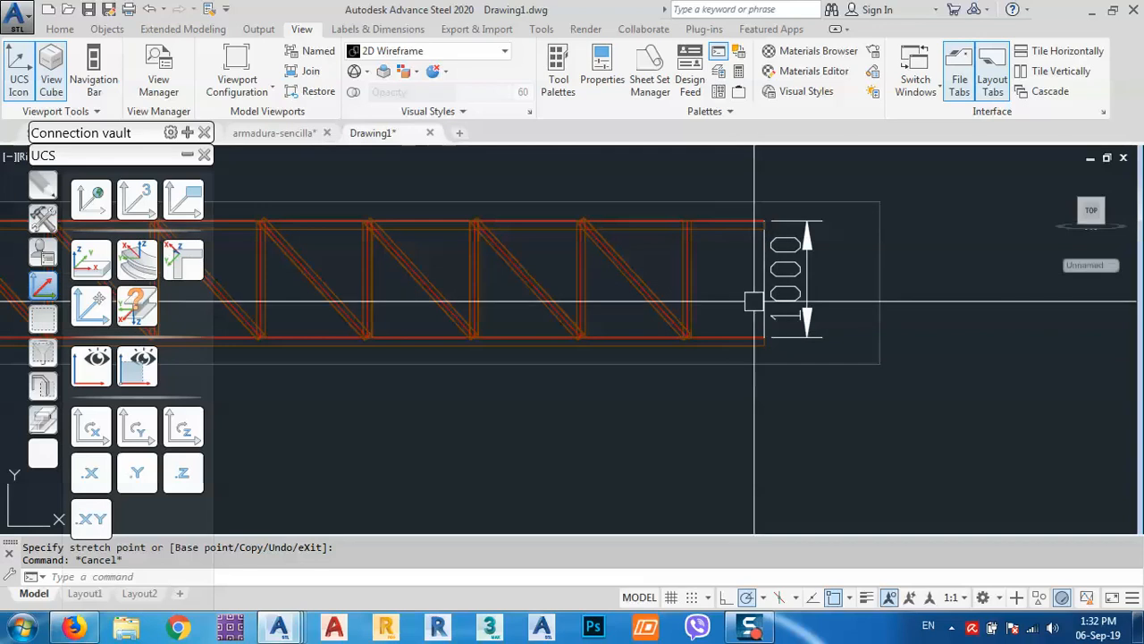
scroll(731, 347, up, 4)
middle_drag(731, 347, 742, 402)
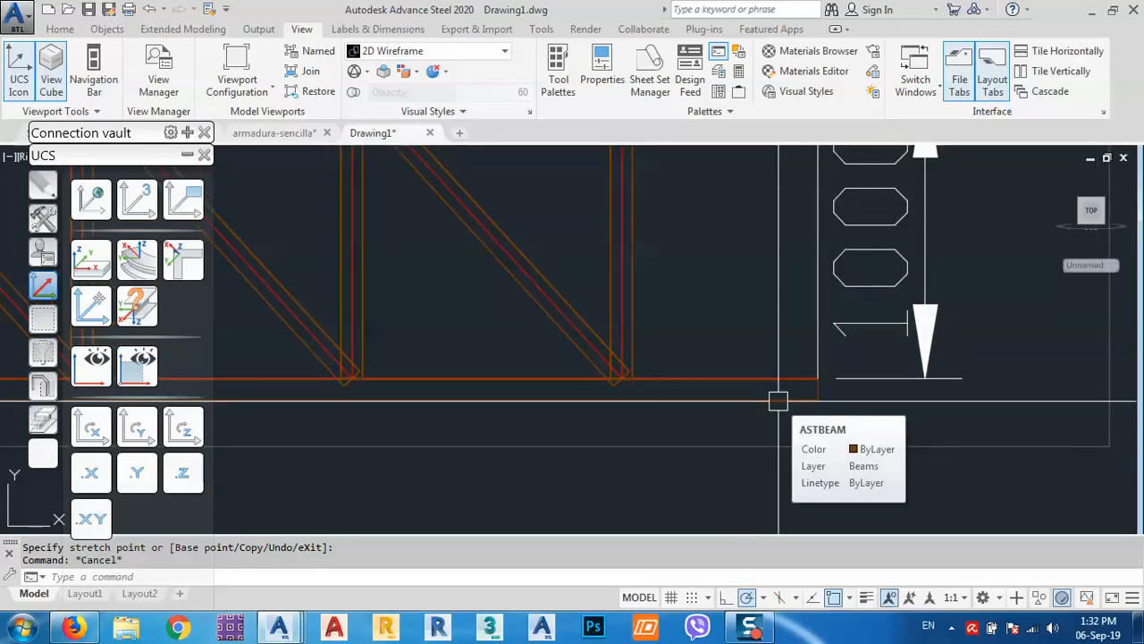
click(777, 401)
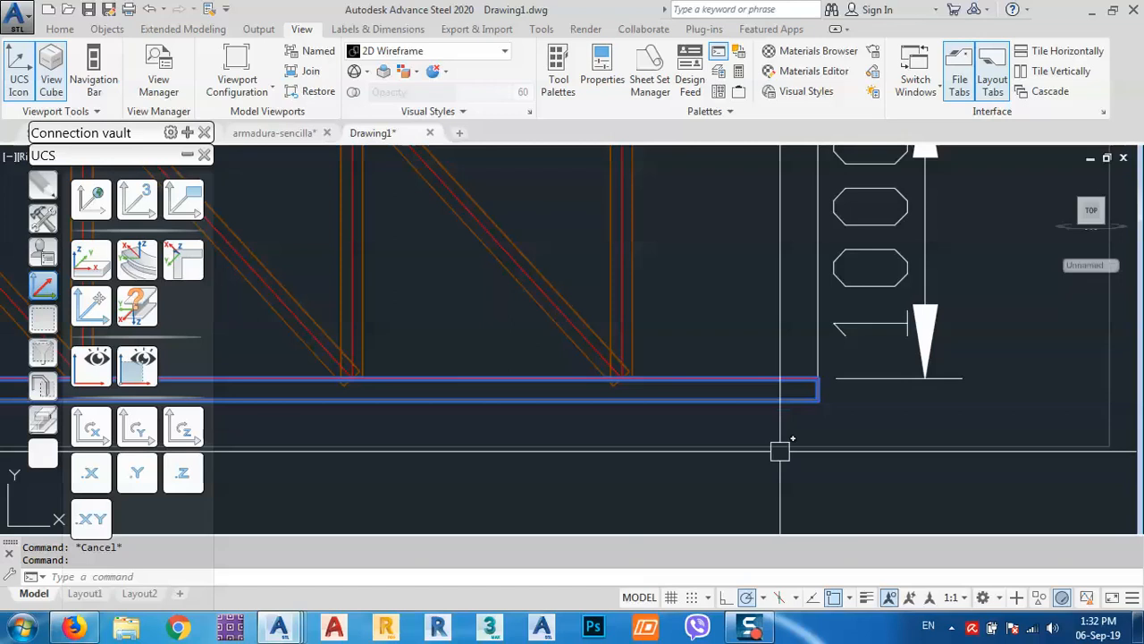
Open the truss properties and compare the top and bottom chord section settings.
double_click(766, 448)
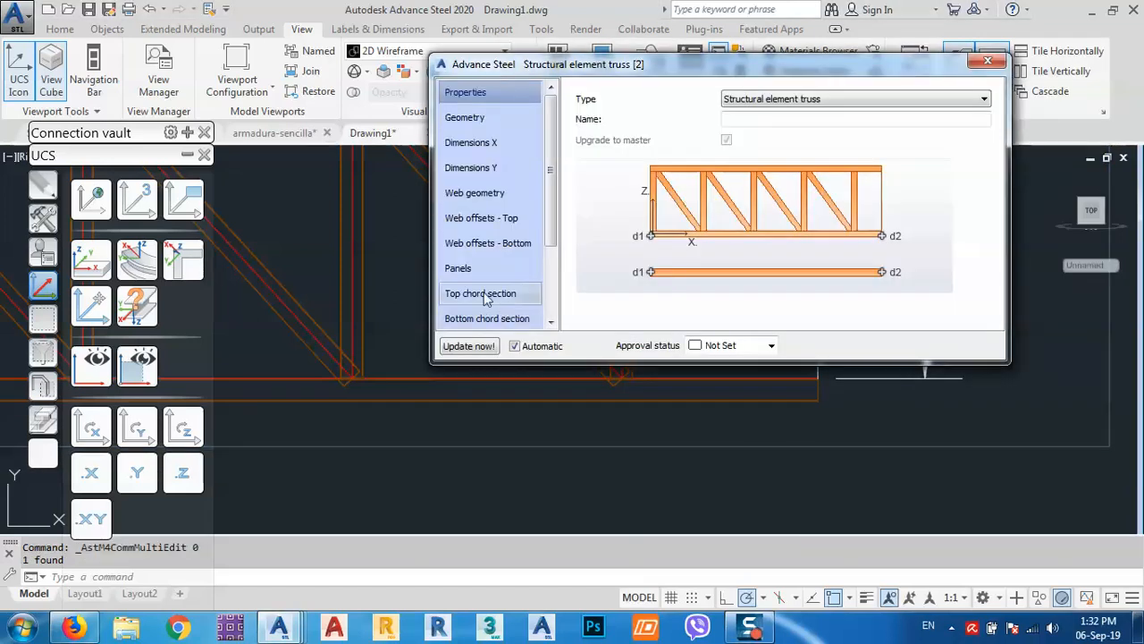
click(494, 295)
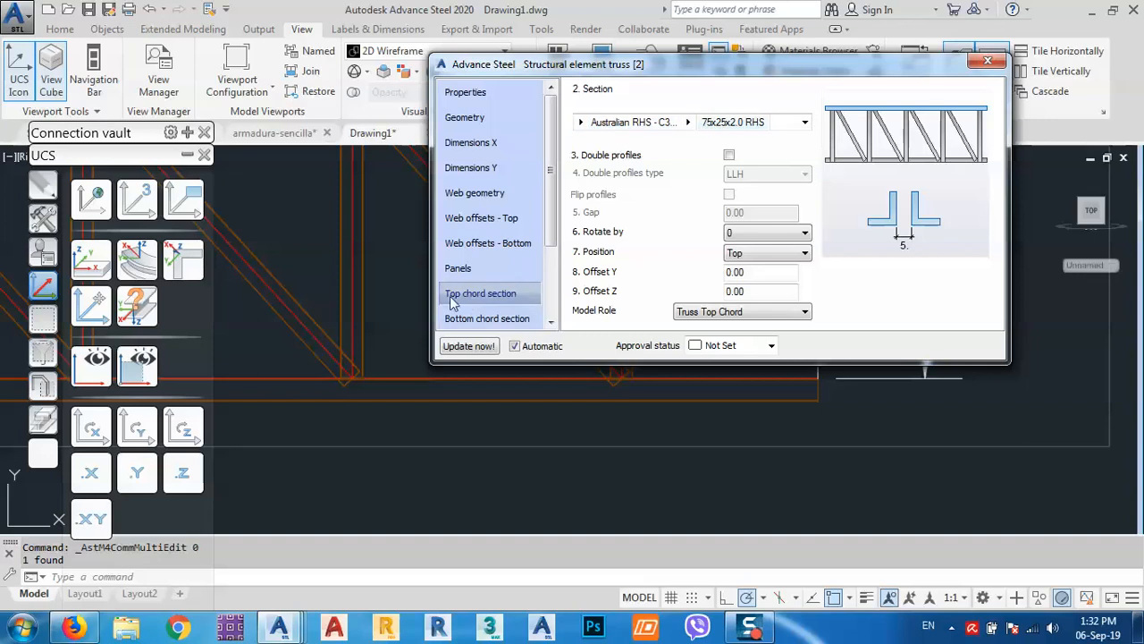
click(484, 319)
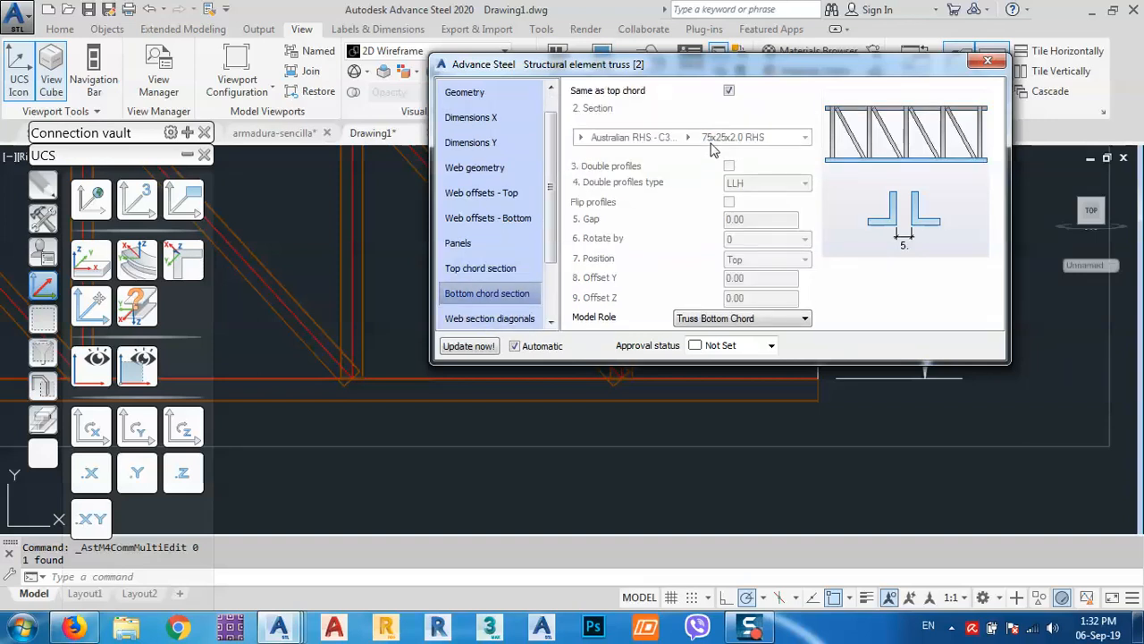
drag(613, 74, 343, 79)
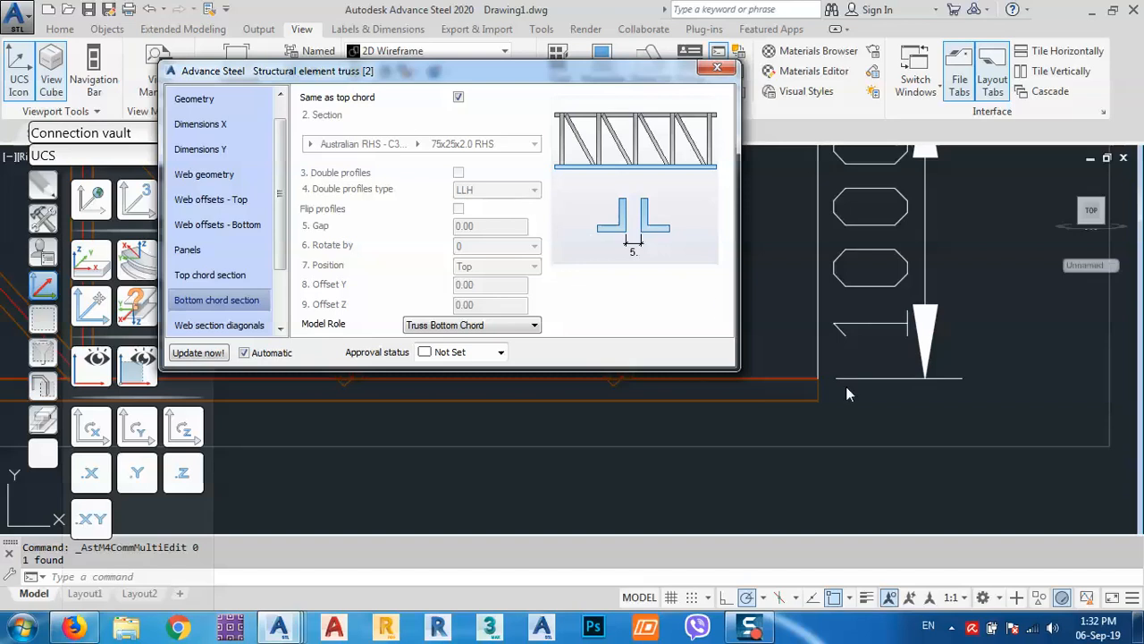
click(201, 275)
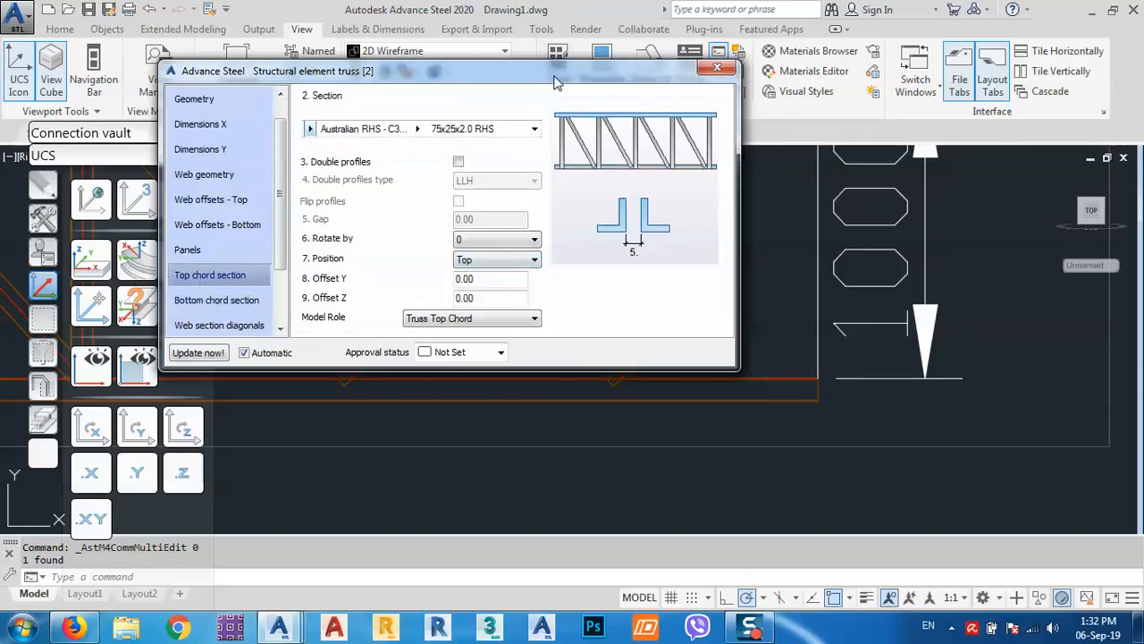
drag(554, 77, 326, 111)
middle_drag(735, 224, 813, 328)
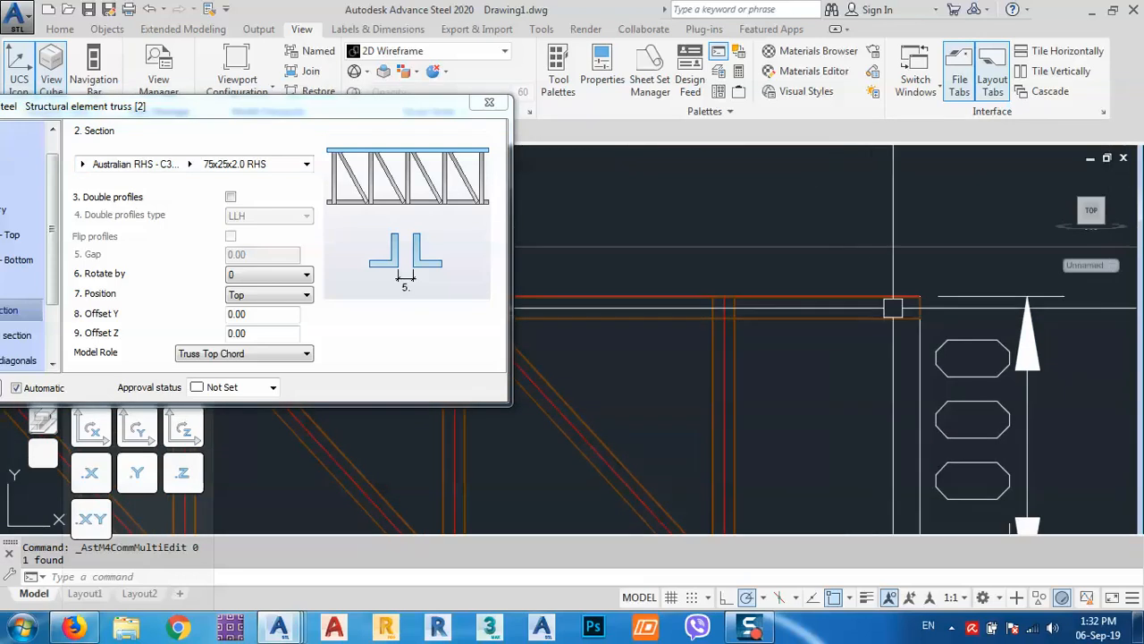
scroll(893, 308, up, 6)
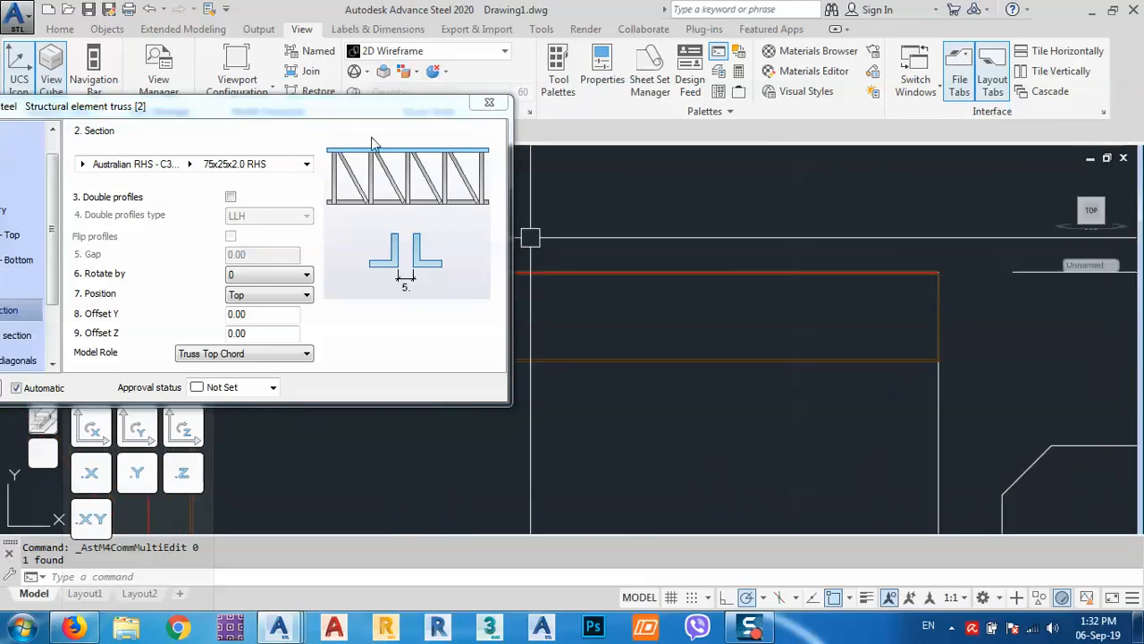
drag(382, 108, 487, 51)
click(108, 282)
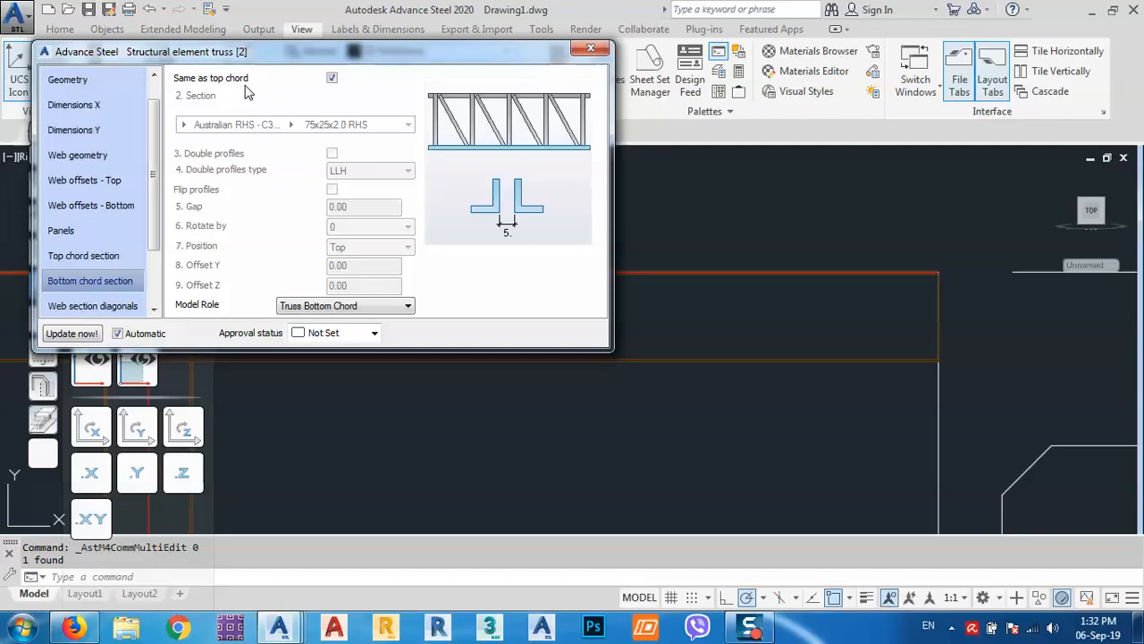
scroll(747, 234, down, 10)
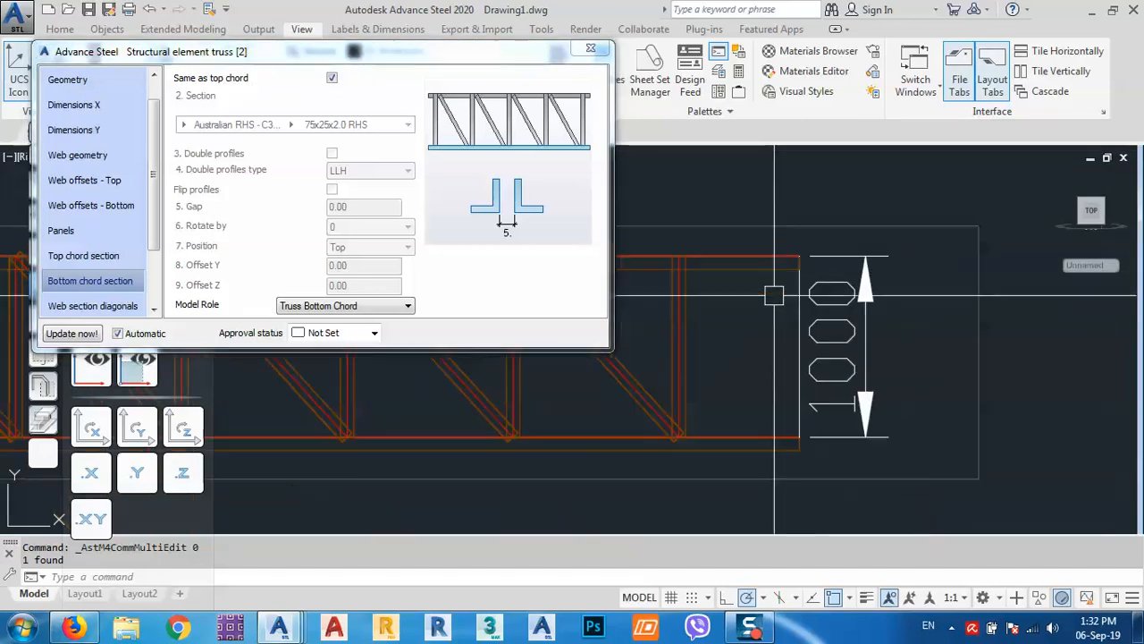
middle_drag(765, 345, 806, 296)
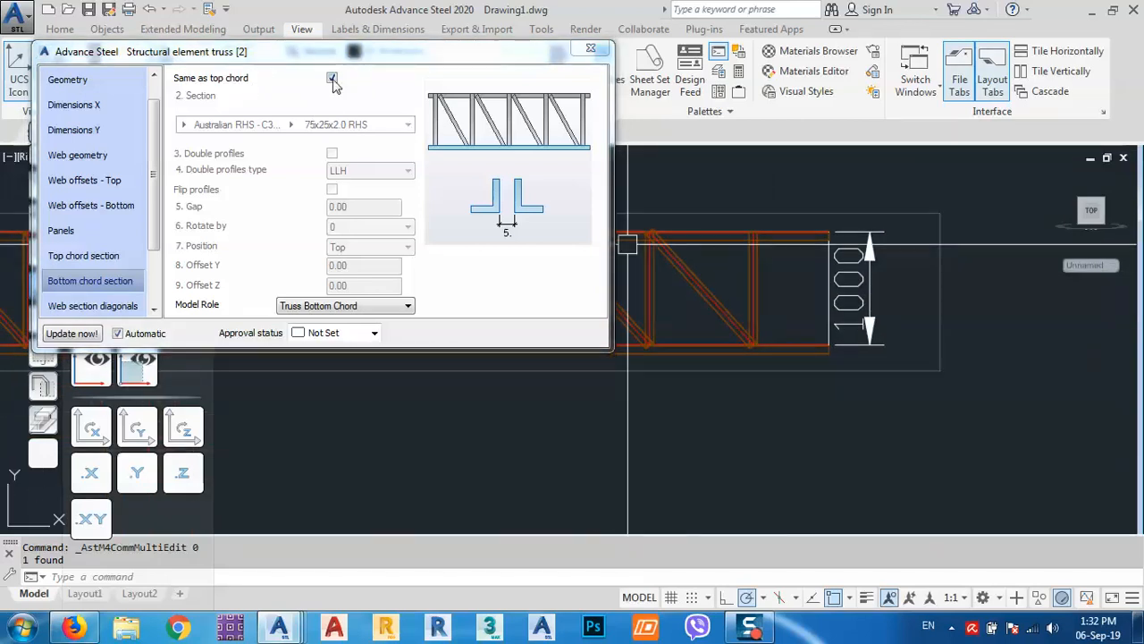
Untick 'Same as top chord' and set the bottom chord position to Bottom.
click(331, 79)
click(371, 249)
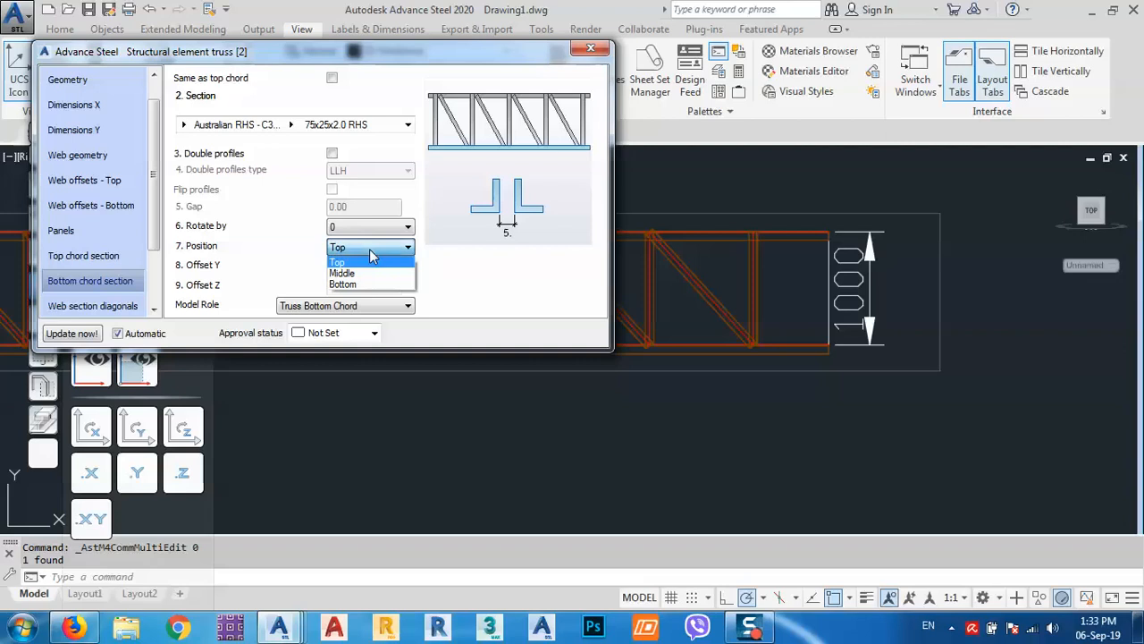
click(362, 285)
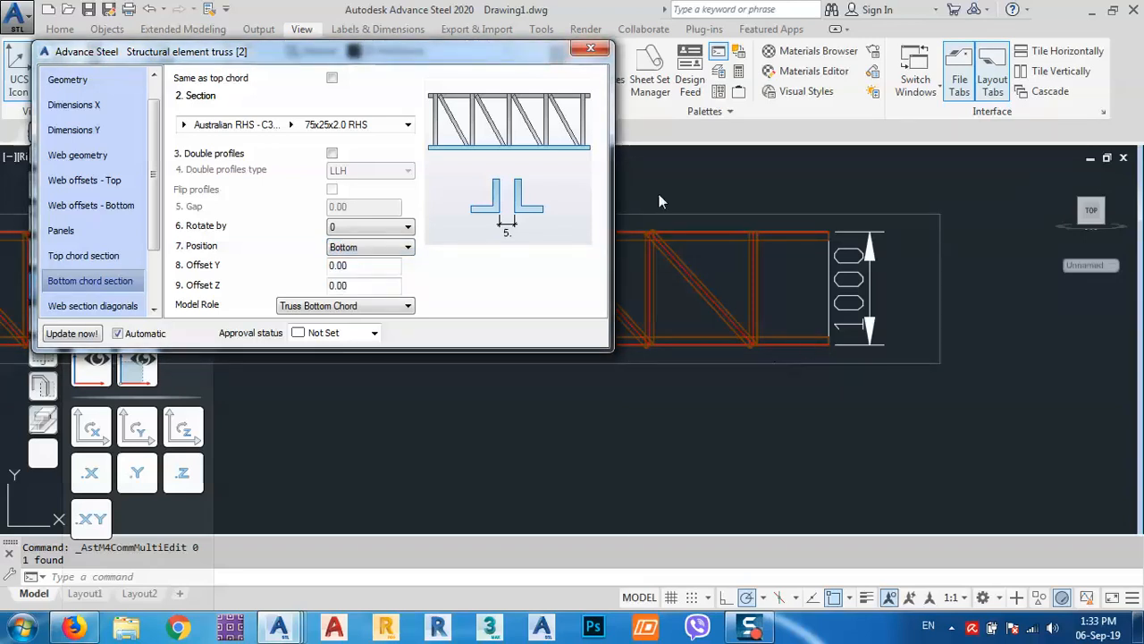
click(590, 48)
scroll(792, 242, up, 3)
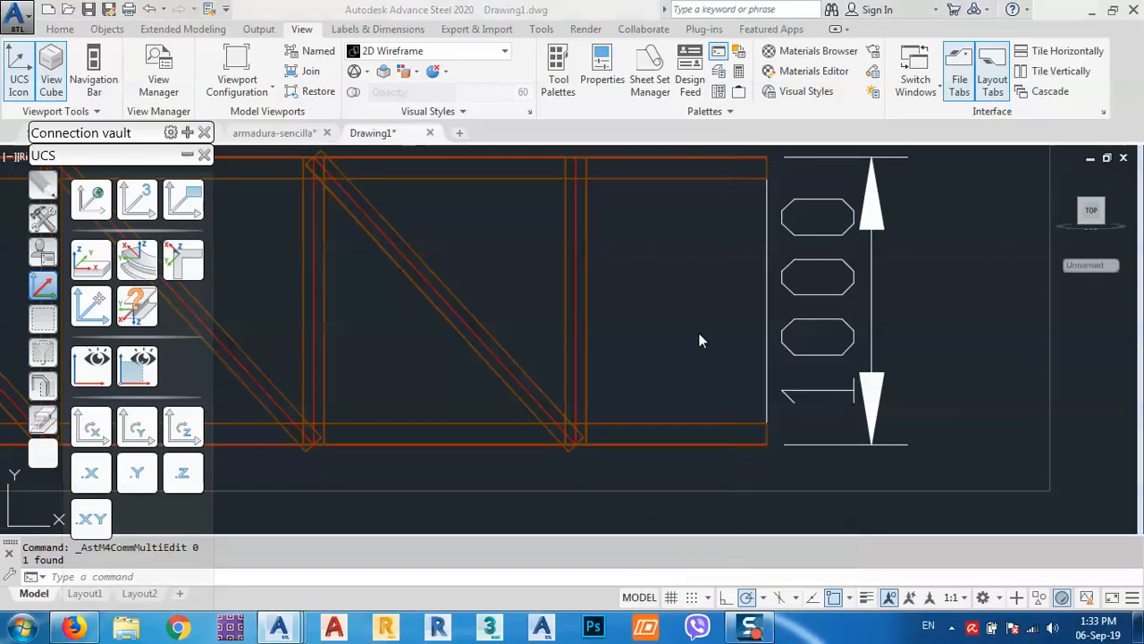
Reset the UCS to World and switch to an SE isometric view of the truss.
scroll(700, 340, down, 5)
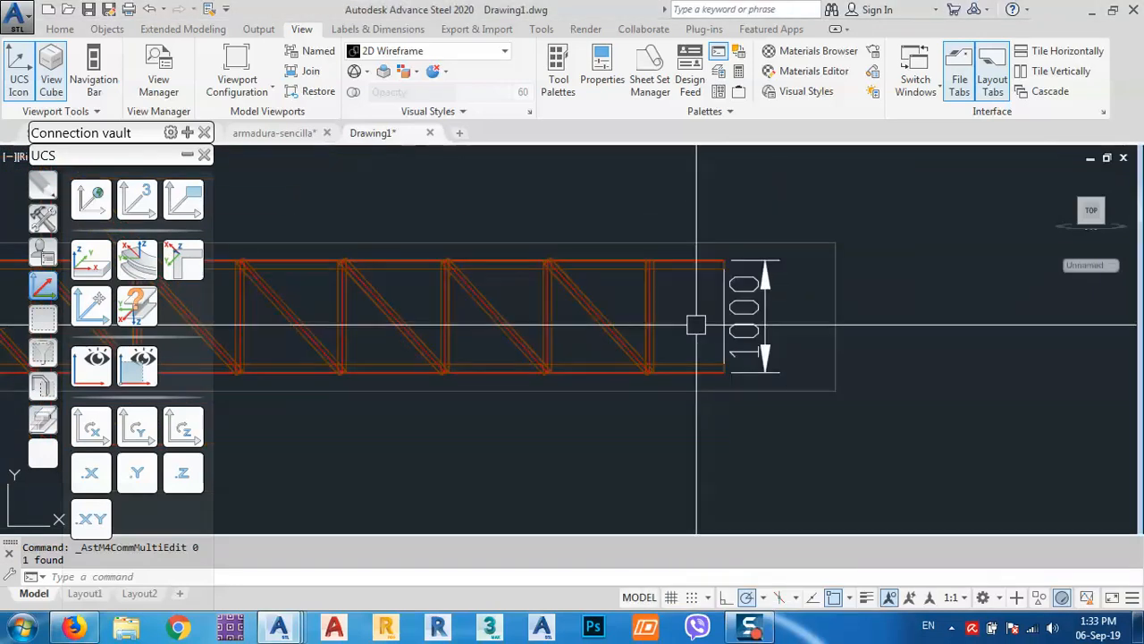
click(91, 199)
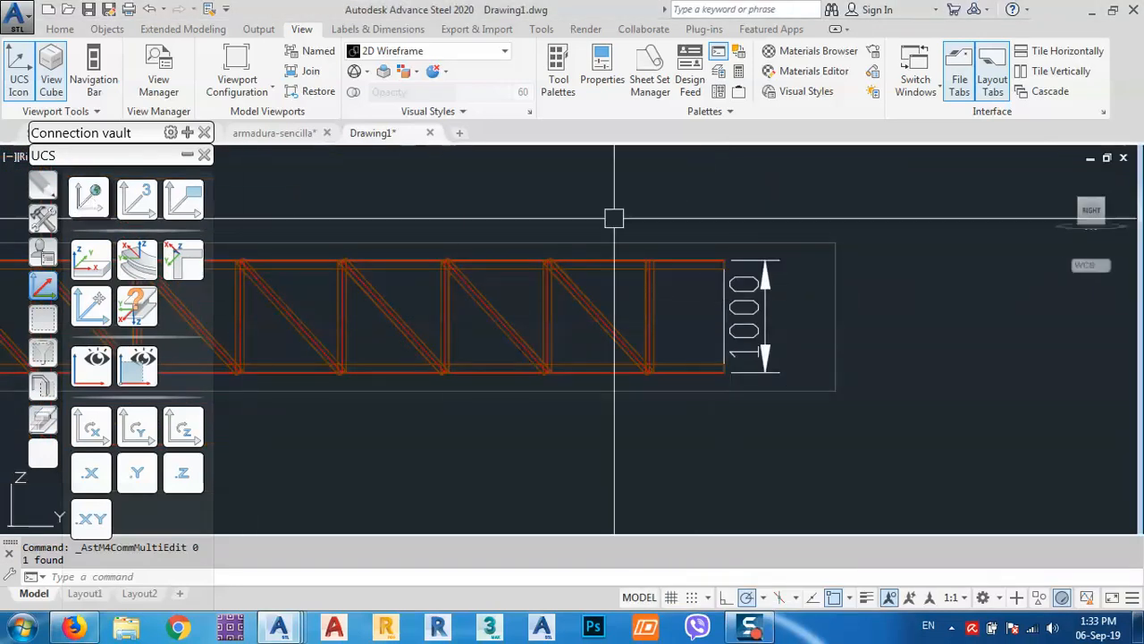
click(1081, 201)
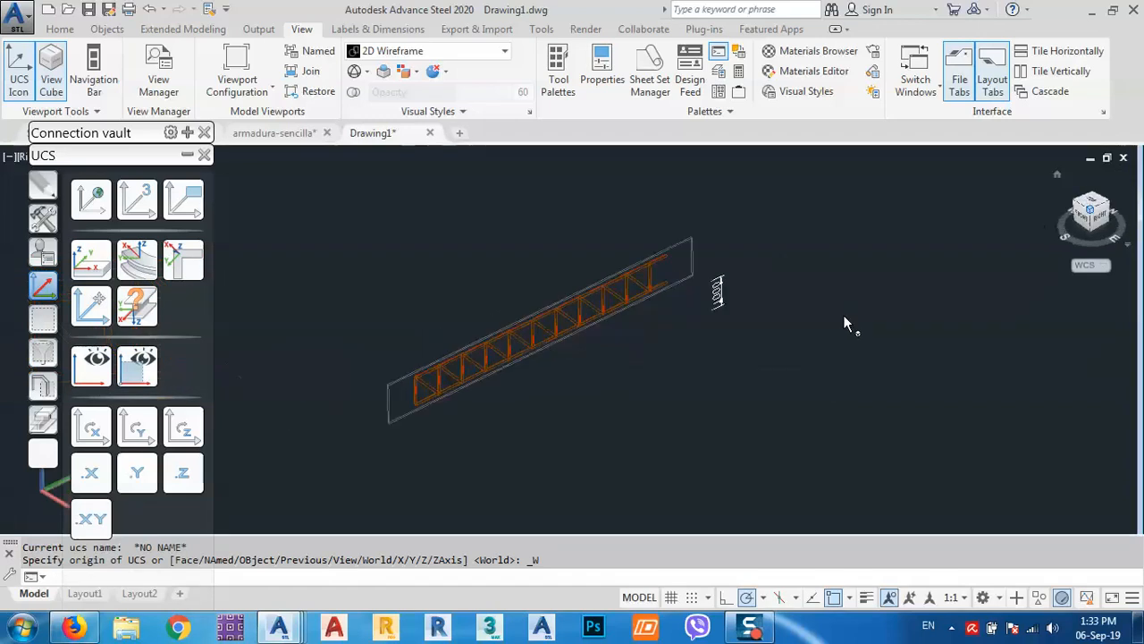
scroll(654, 250, up, 4)
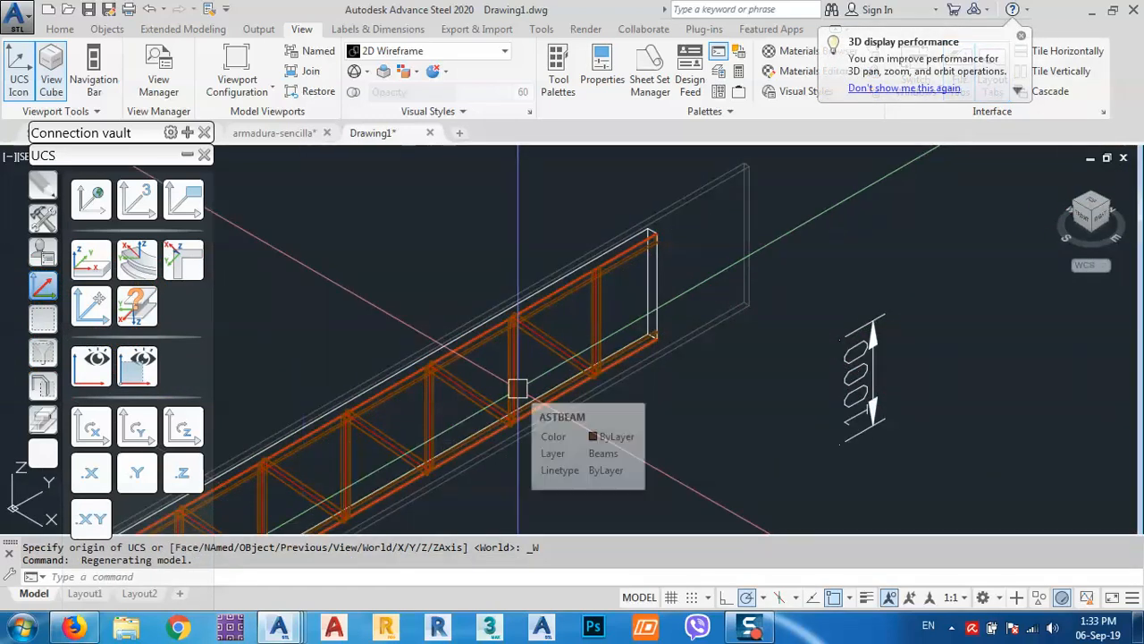
scroll(774, 266, down, 5)
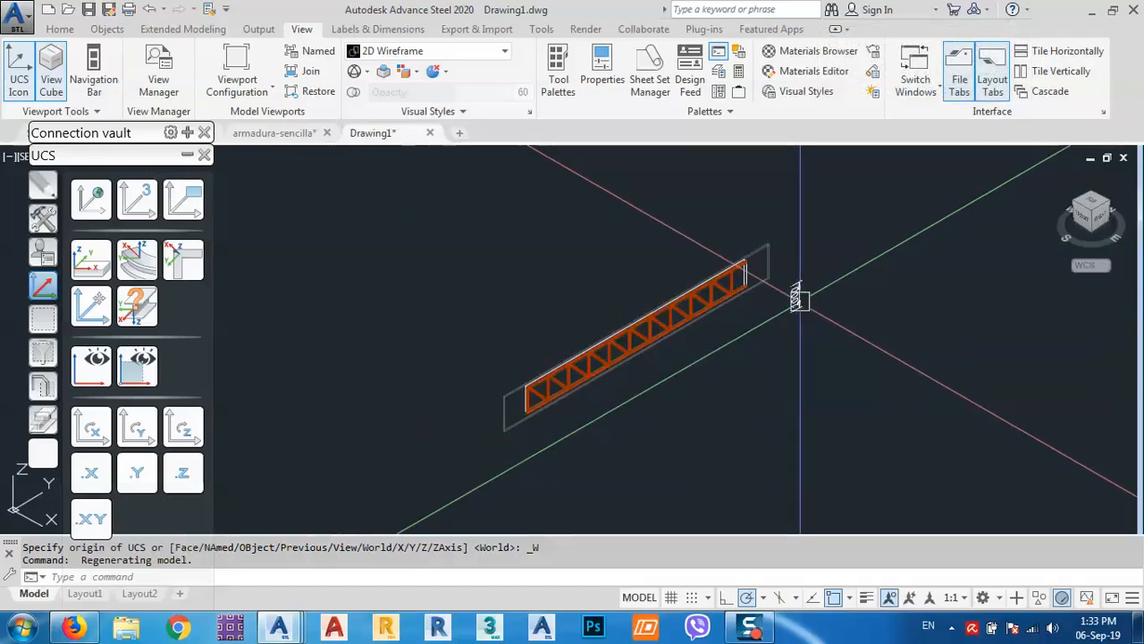
Delete the leftover 1000 dimension beside the truss.
click(796, 297)
key(Delete)
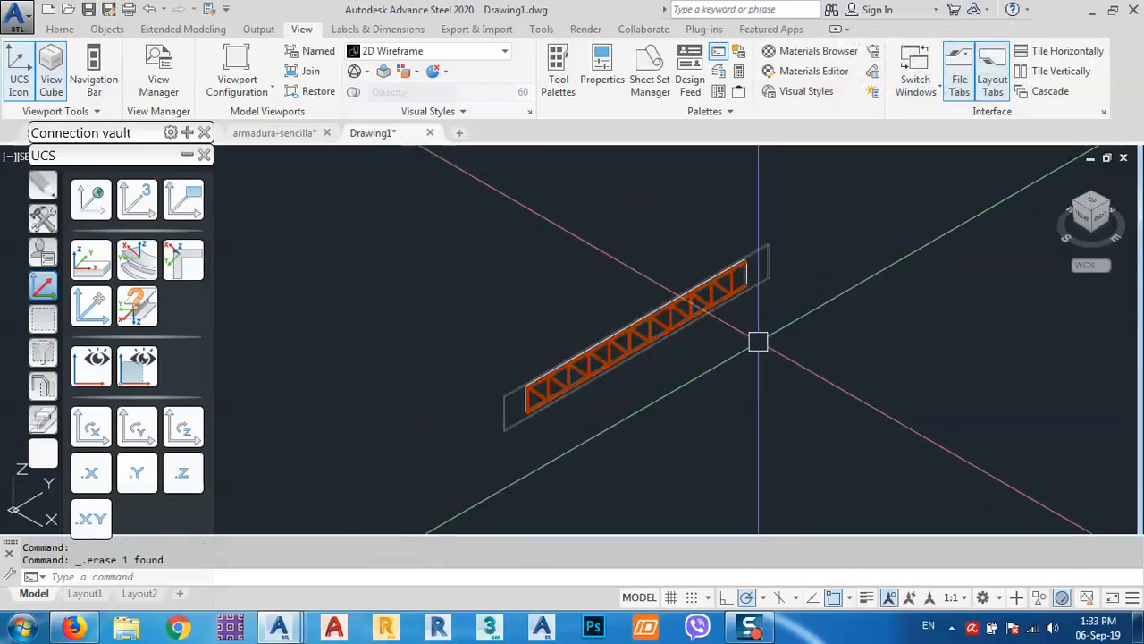
mouse_move(598, 348)
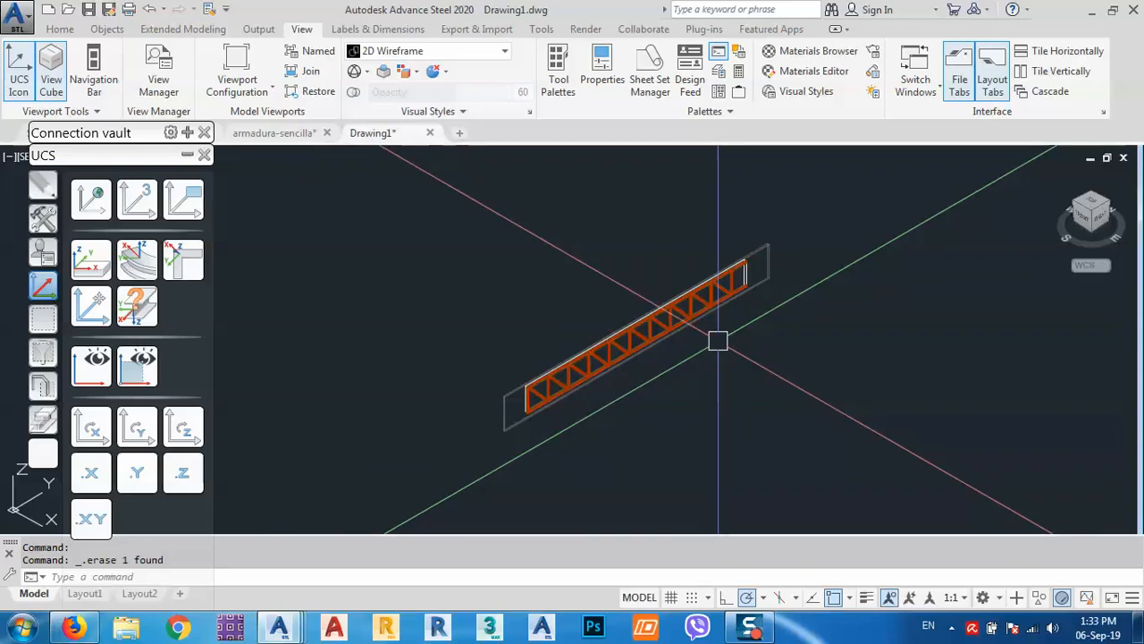
Set the truss length to 20000 in its Dimensions X properties.
scroll(534, 399, up, 5)
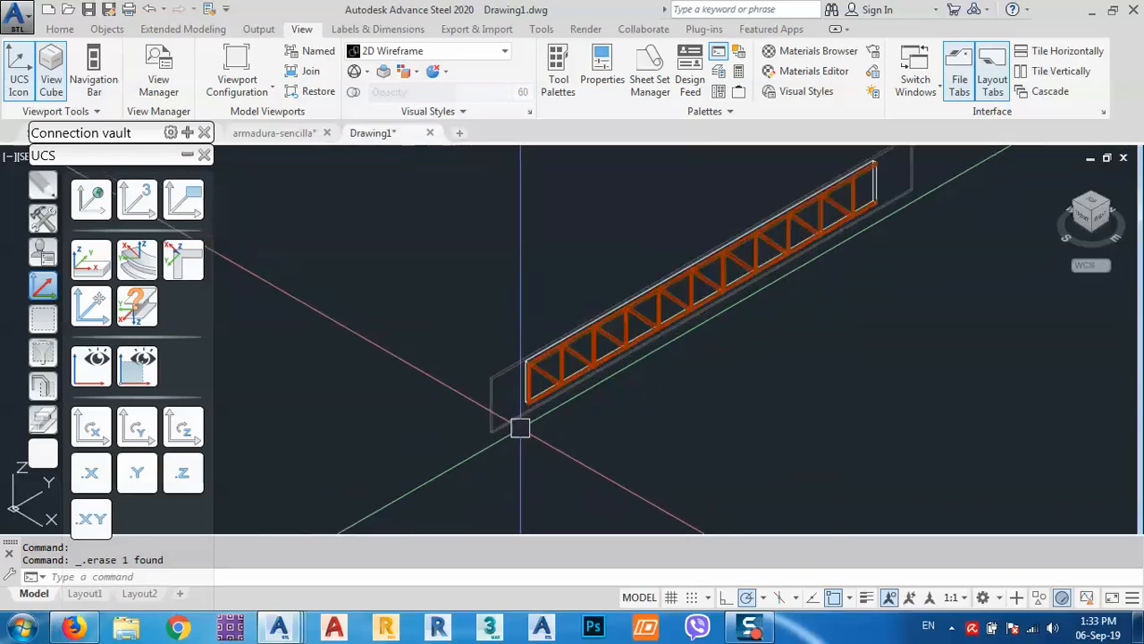
scroll(592, 441, down, 3)
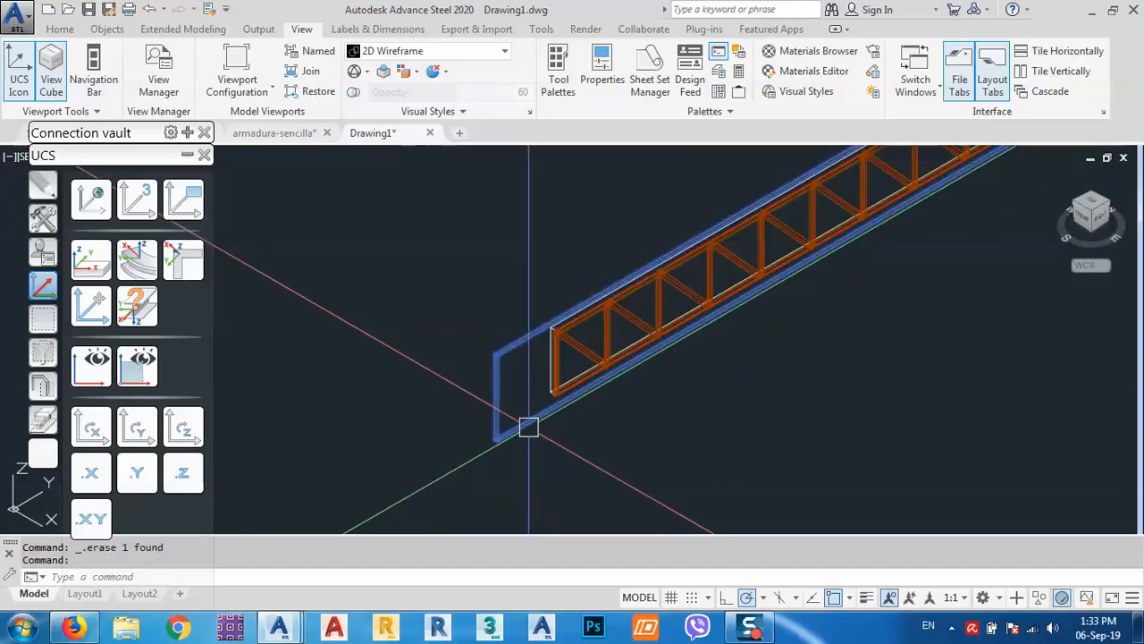
right_click(427, 295)
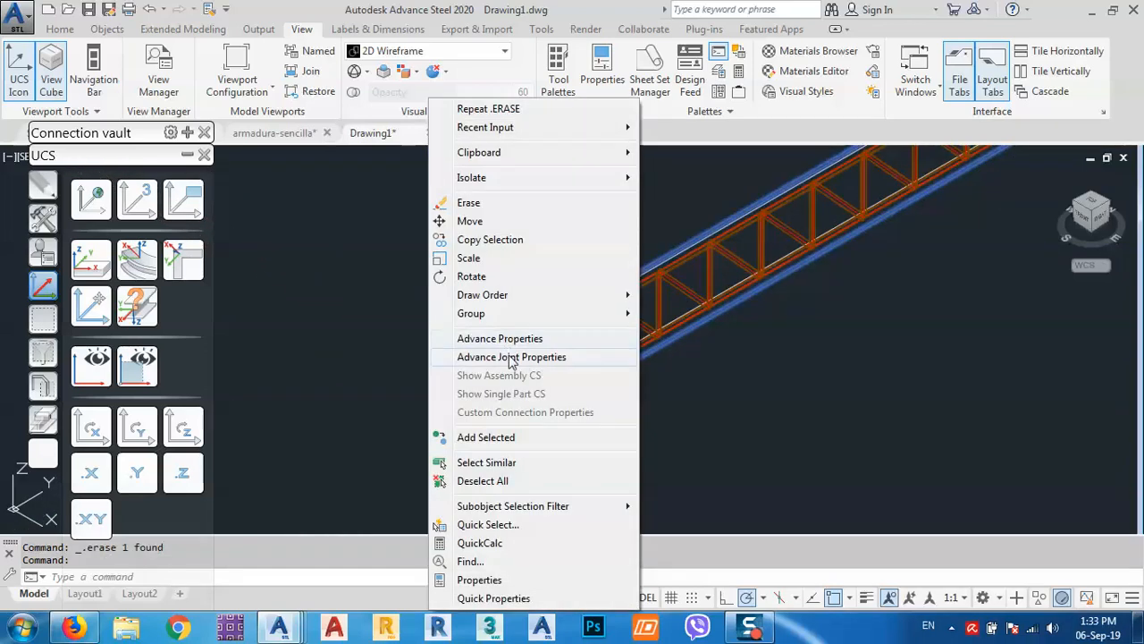
click(509, 354)
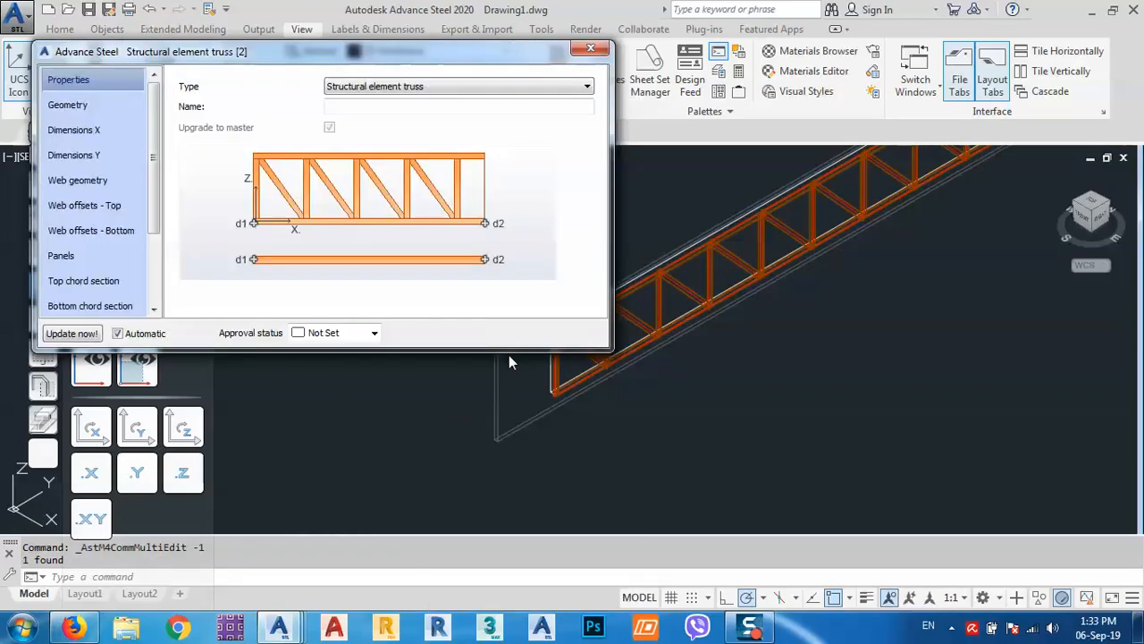
click(885, 337)
scroll(892, 336, down, 2)
middle_drag(894, 335, 909, 388)
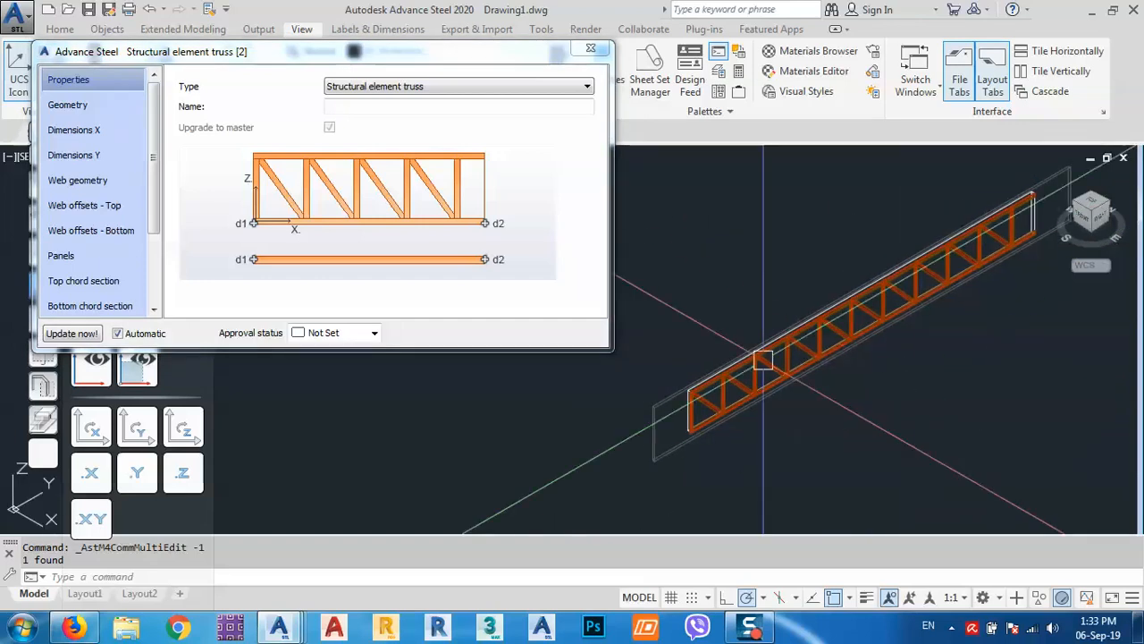
click(75, 132)
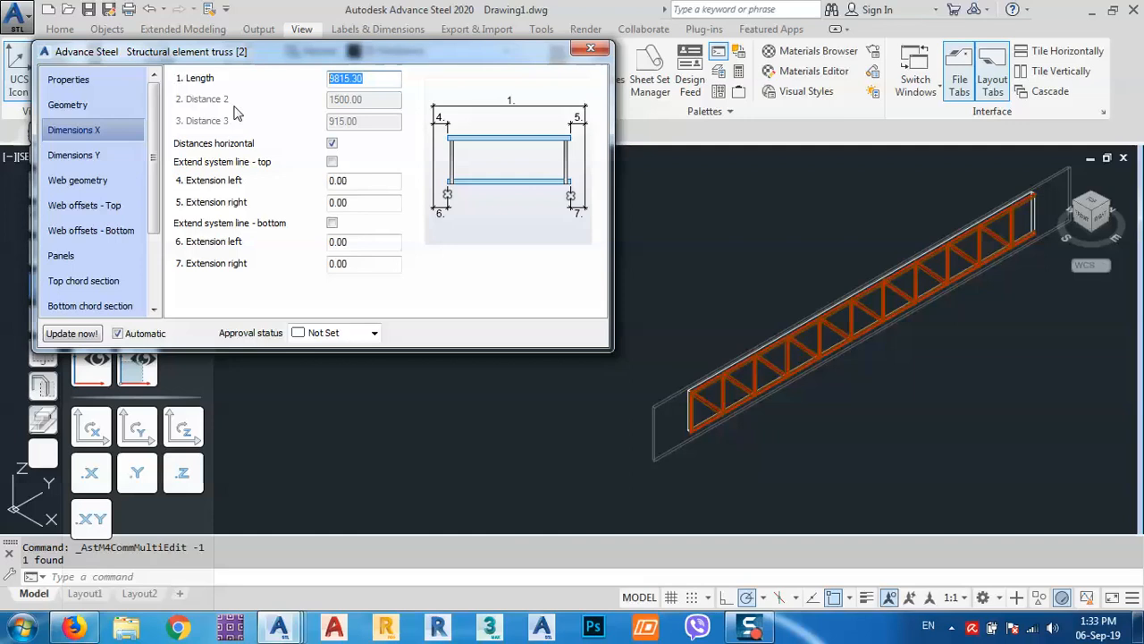
text(20000)
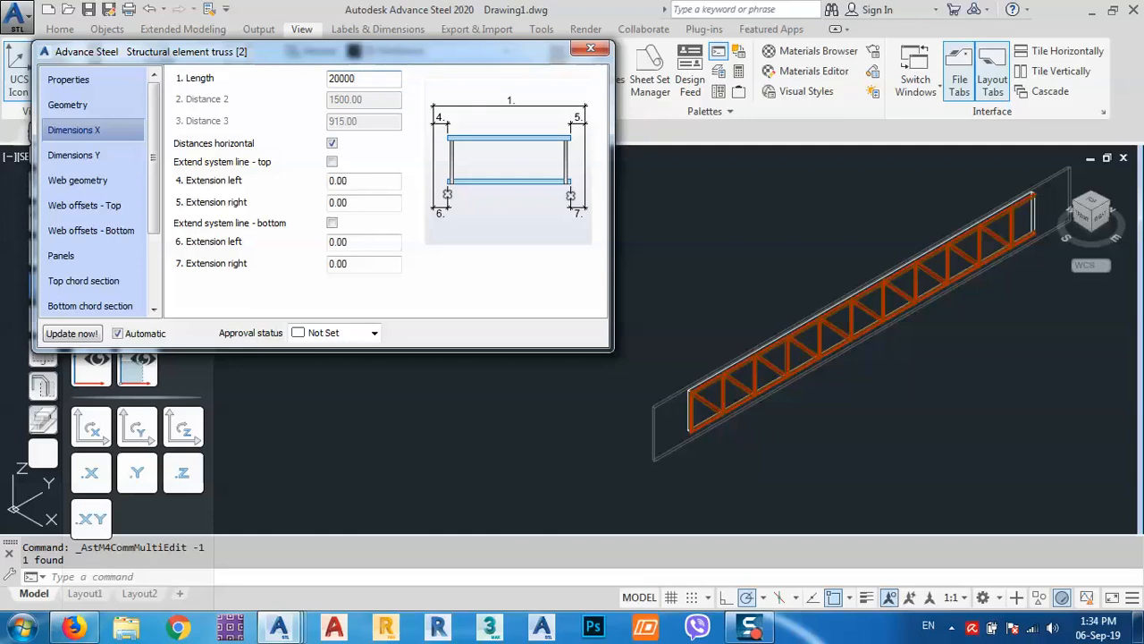
key(Return)
Set the number of top chord elements to Two under Geometry.
scroll(894, 295, down, 5)
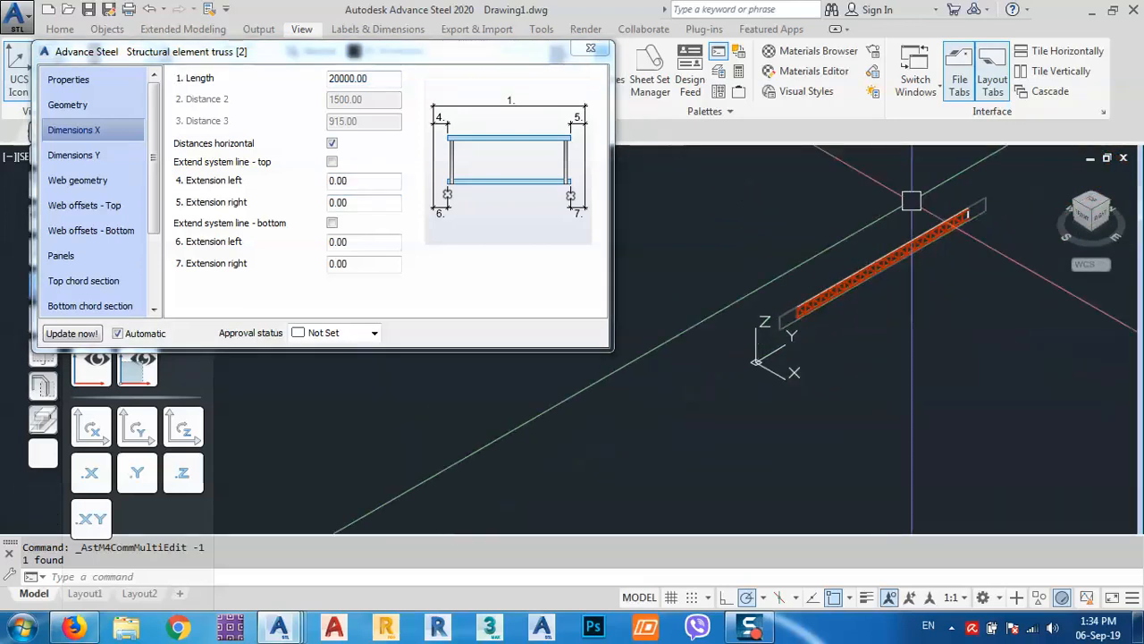
click(104, 105)
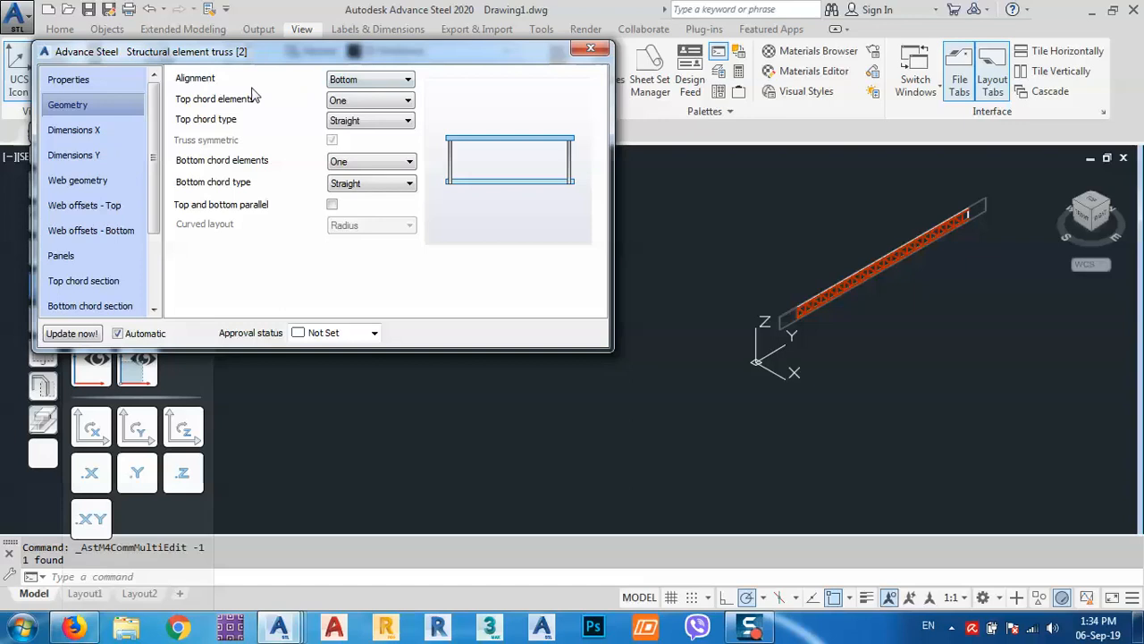
click(386, 102)
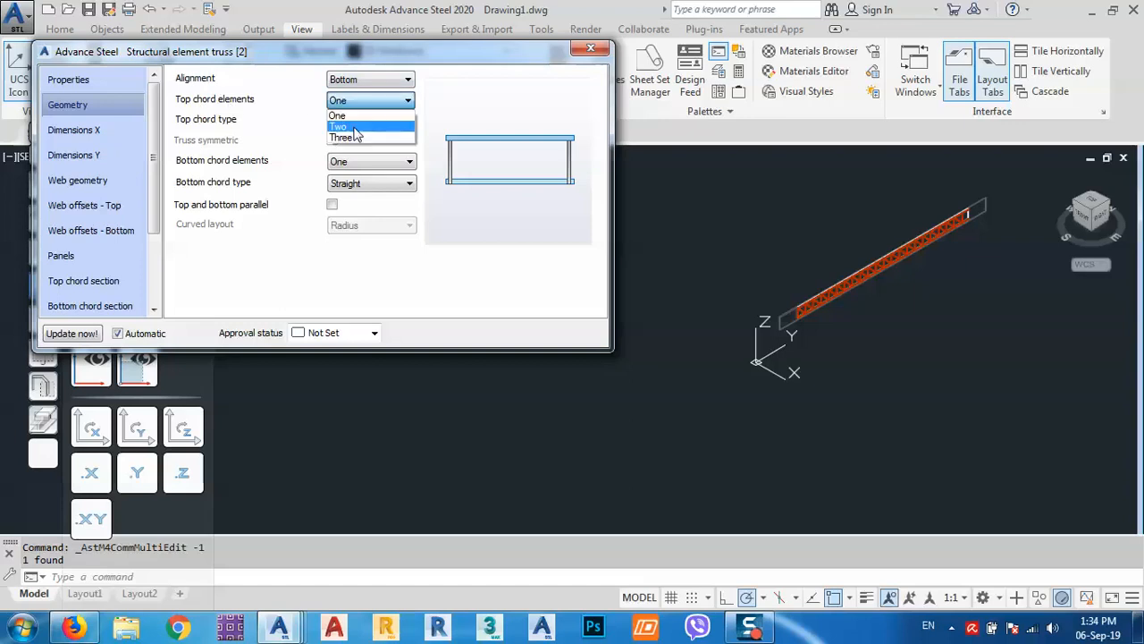
click(354, 127)
Set the bottom chord elements to Same as top.
click(354, 170)
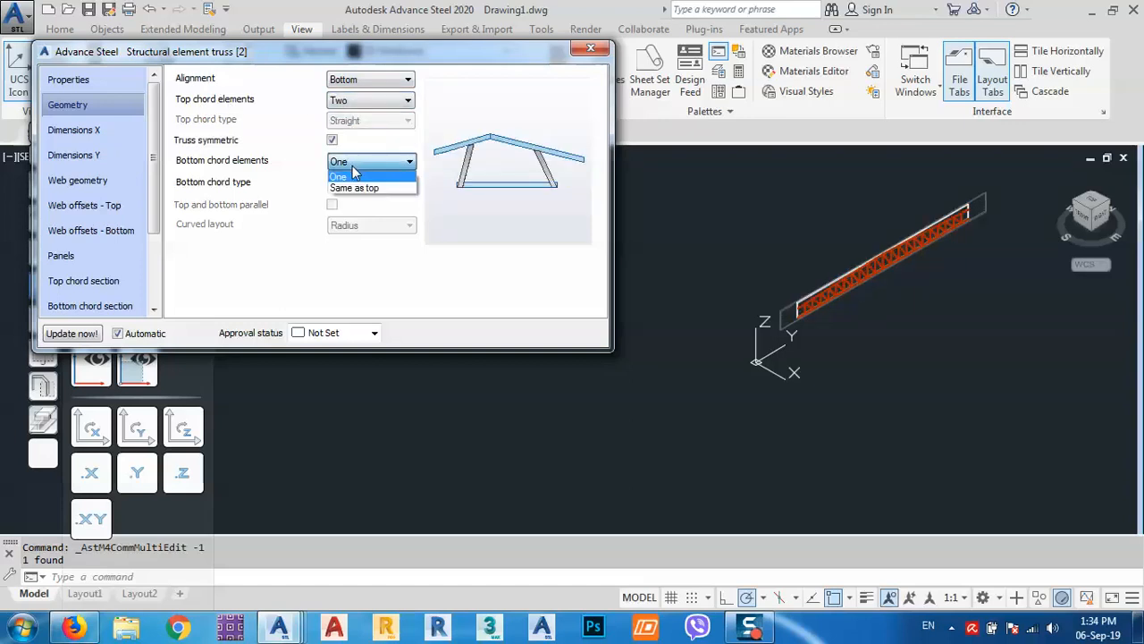
click(357, 184)
scroll(923, 306, up, 8)
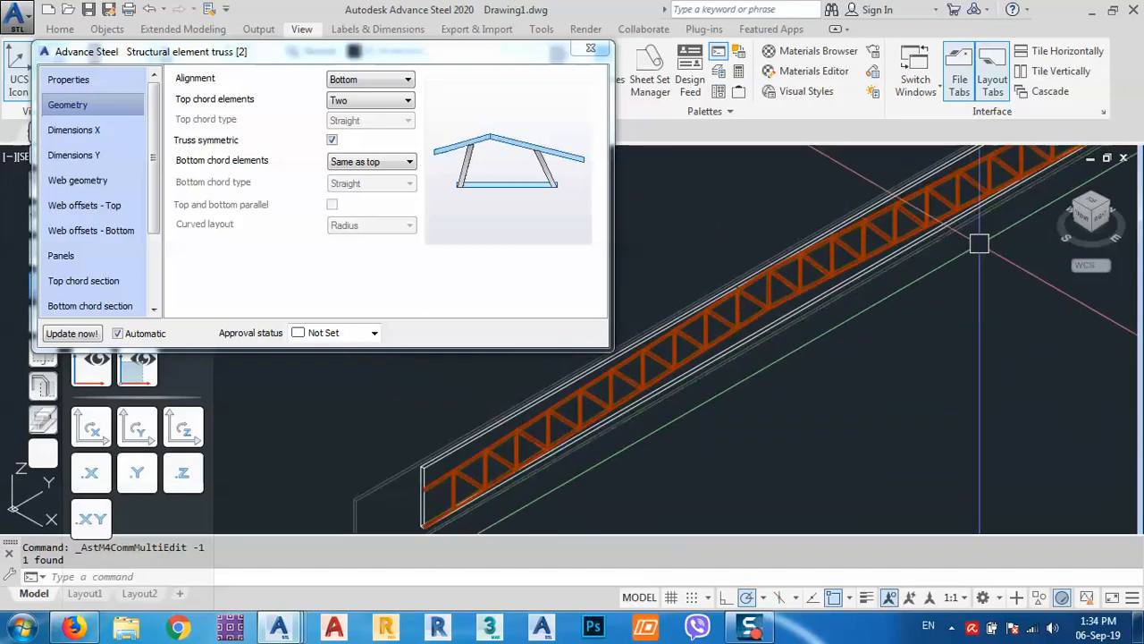
Raise the left apex height to 2500 on Dimensions Y and orbit to view the pitched truss.
click(81, 157)
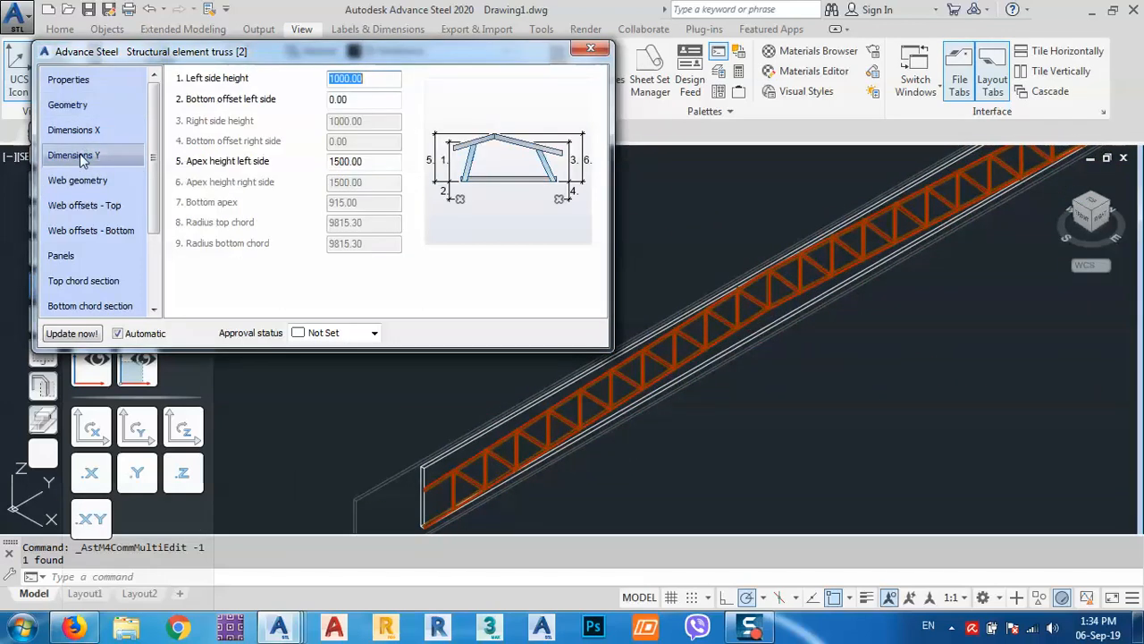
double_click(378, 161)
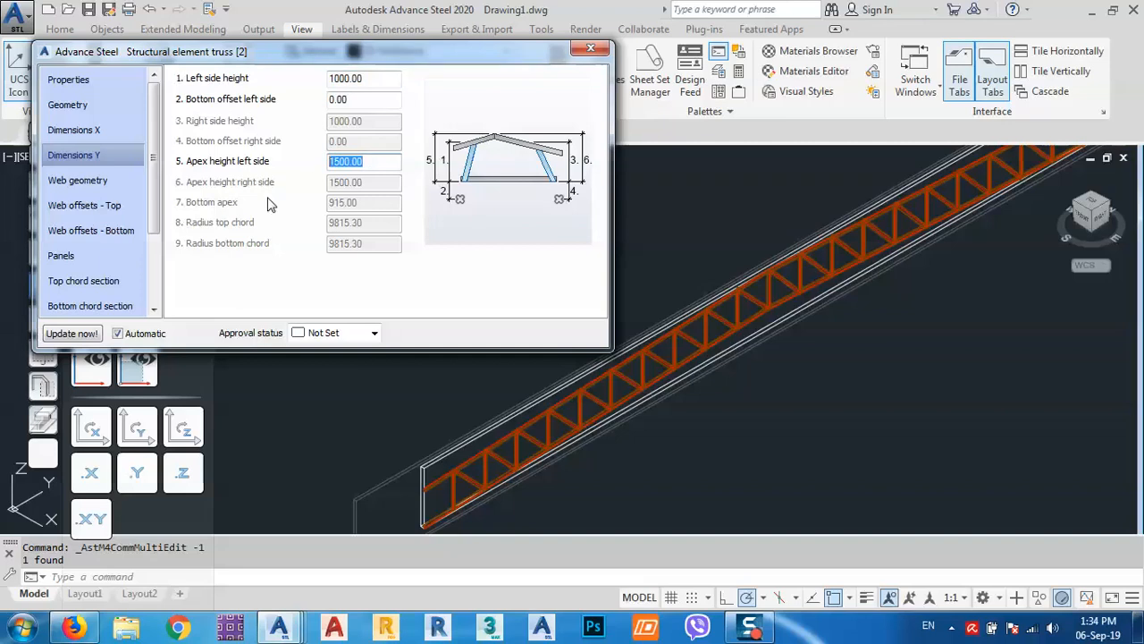
text(2500)
key(Return)
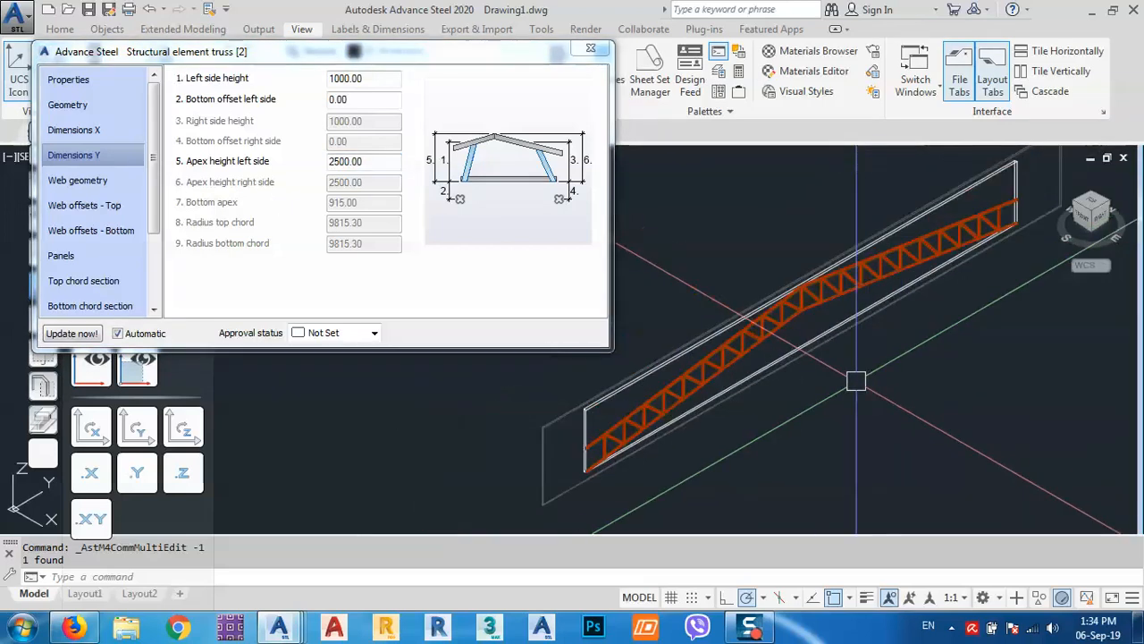
shift+middle_drag(856, 382, 665, 362)
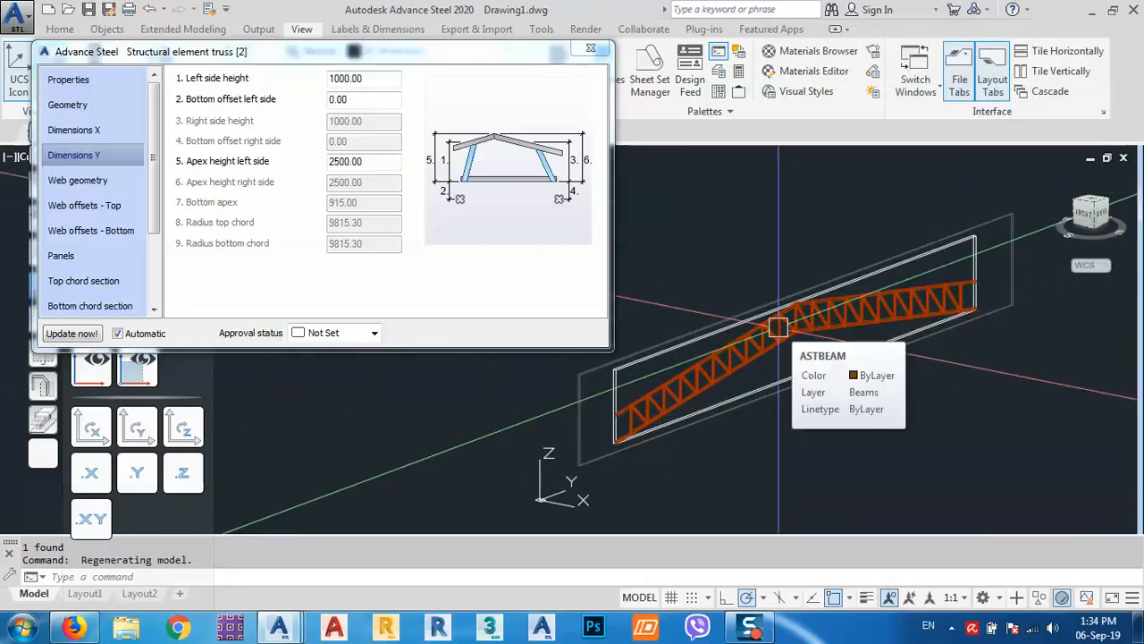
Check the Web geometry page showing the Half Pratt web pattern.
click(96, 185)
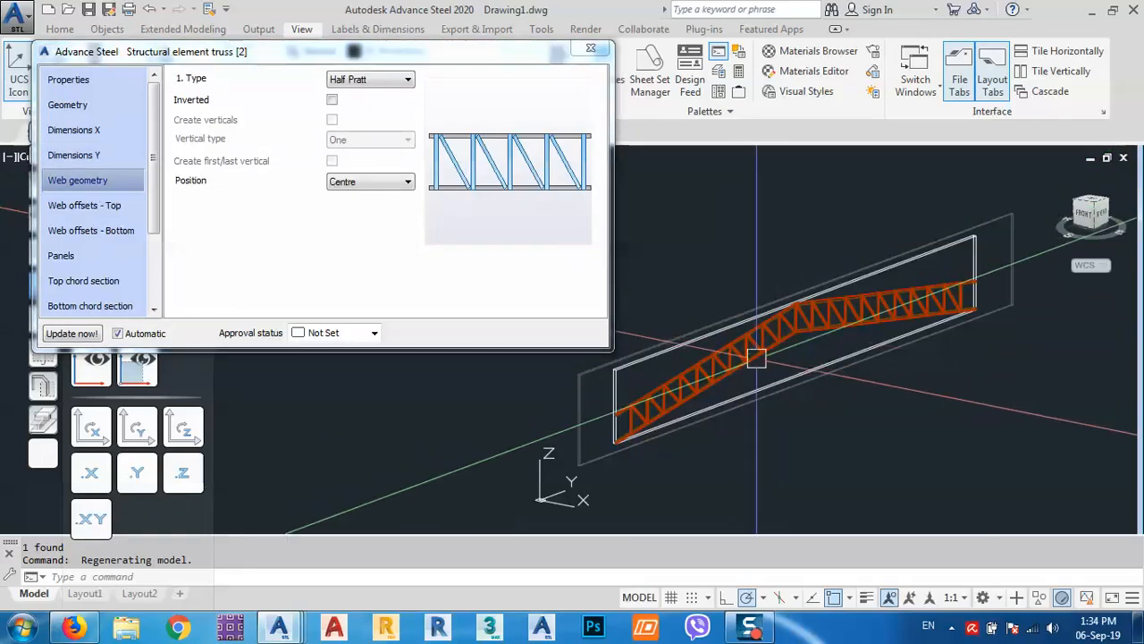
middle_drag(756, 357, 781, 377)
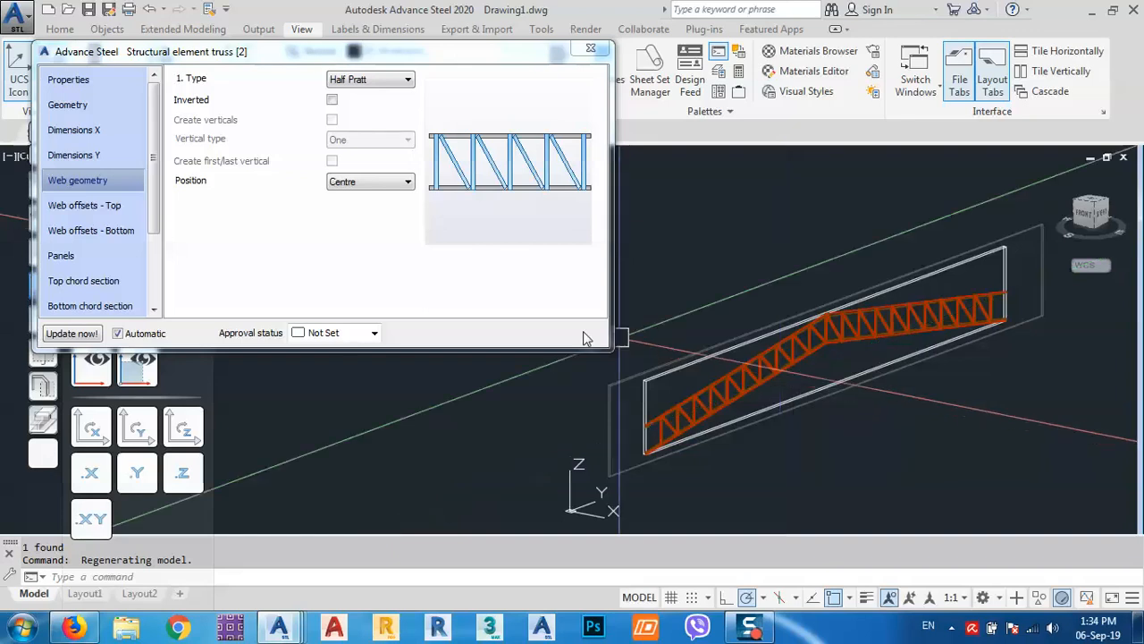
scroll(159, 224, down, 2)
scroll(161, 235, up, 3)
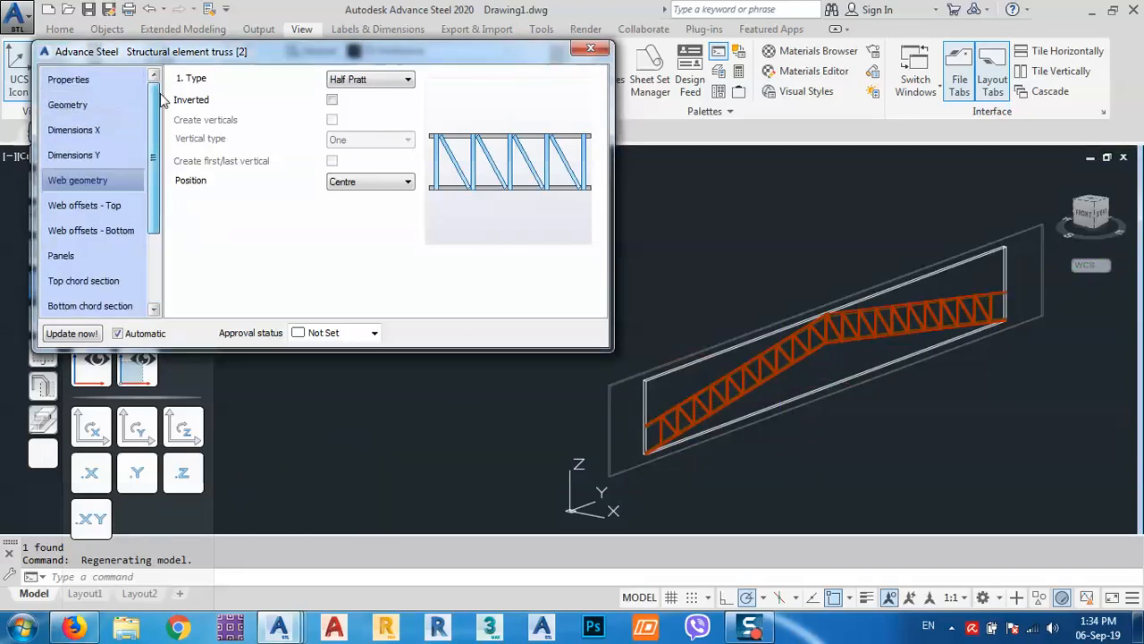
Review the Properties, Geometry, Dimensions X and Dimensions Y pages, confirming the 2500 apex, then close the dialog.
click(71, 78)
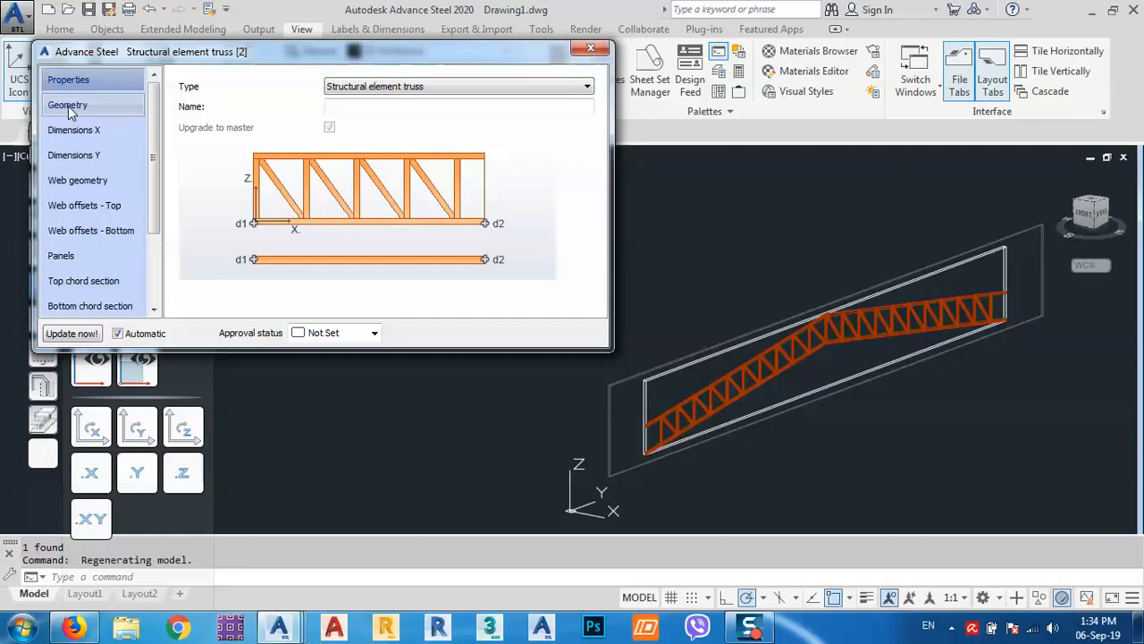
click(68, 106)
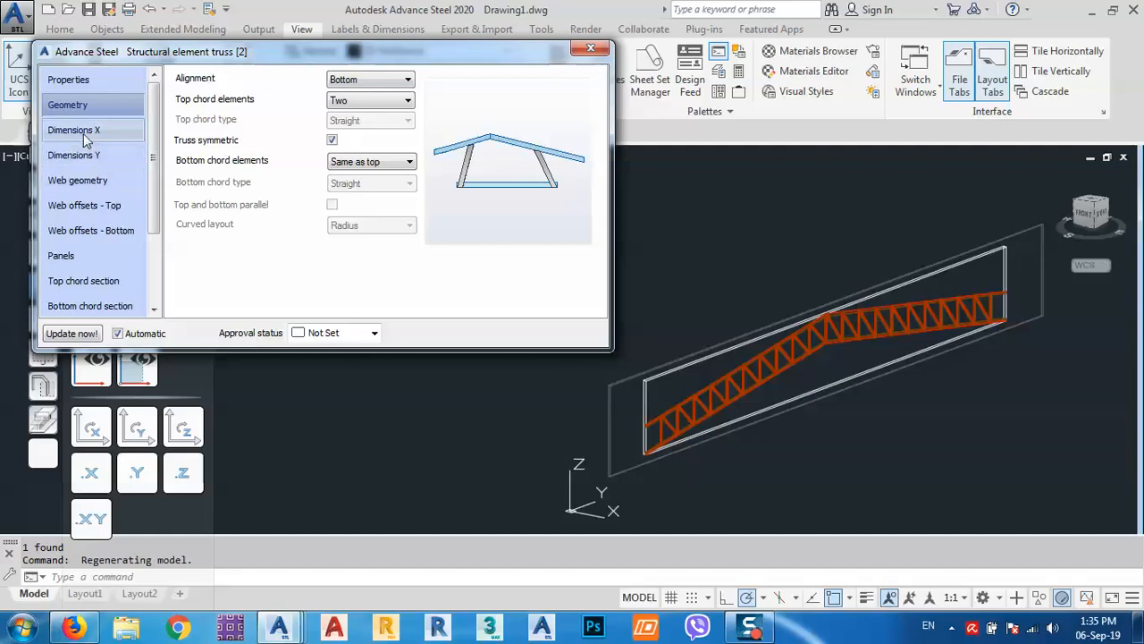
click(85, 134)
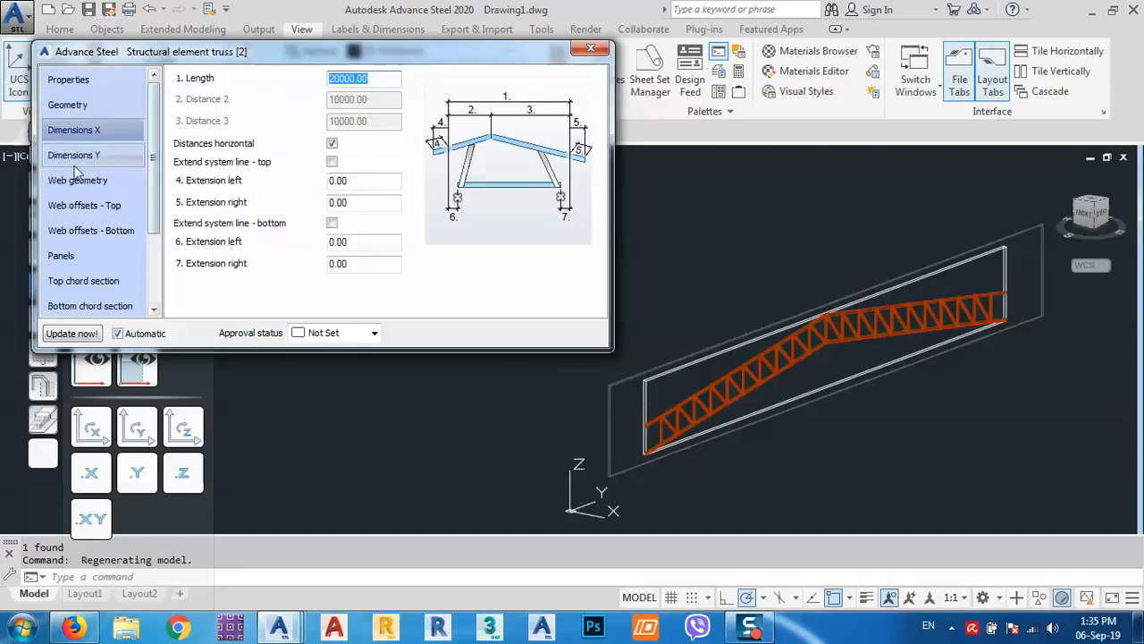
click(75, 157)
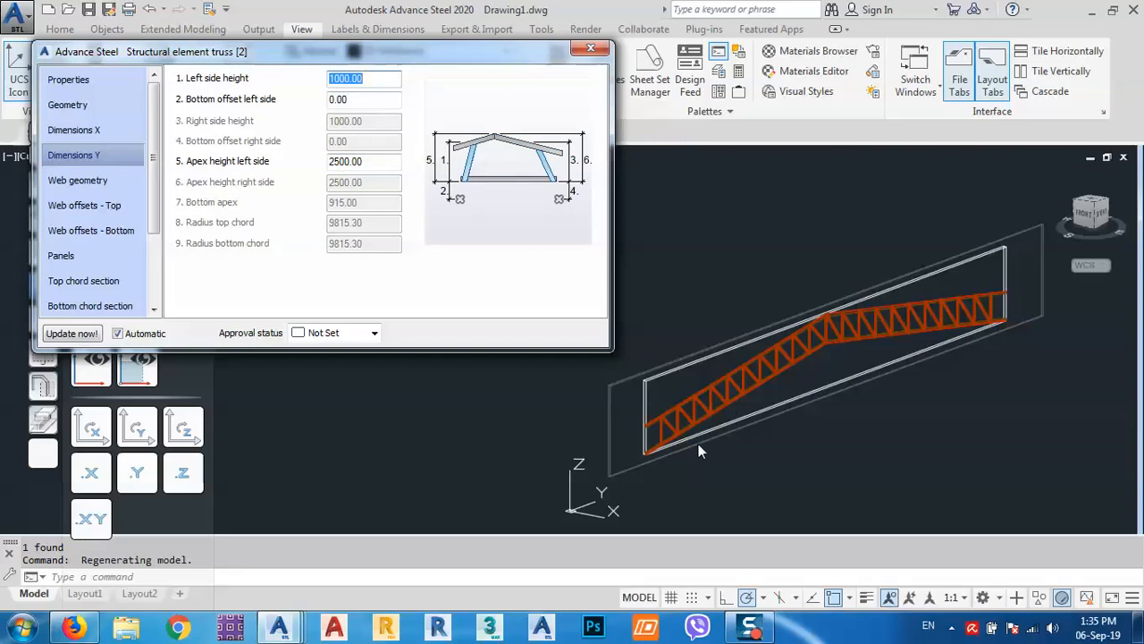
click(375, 162)
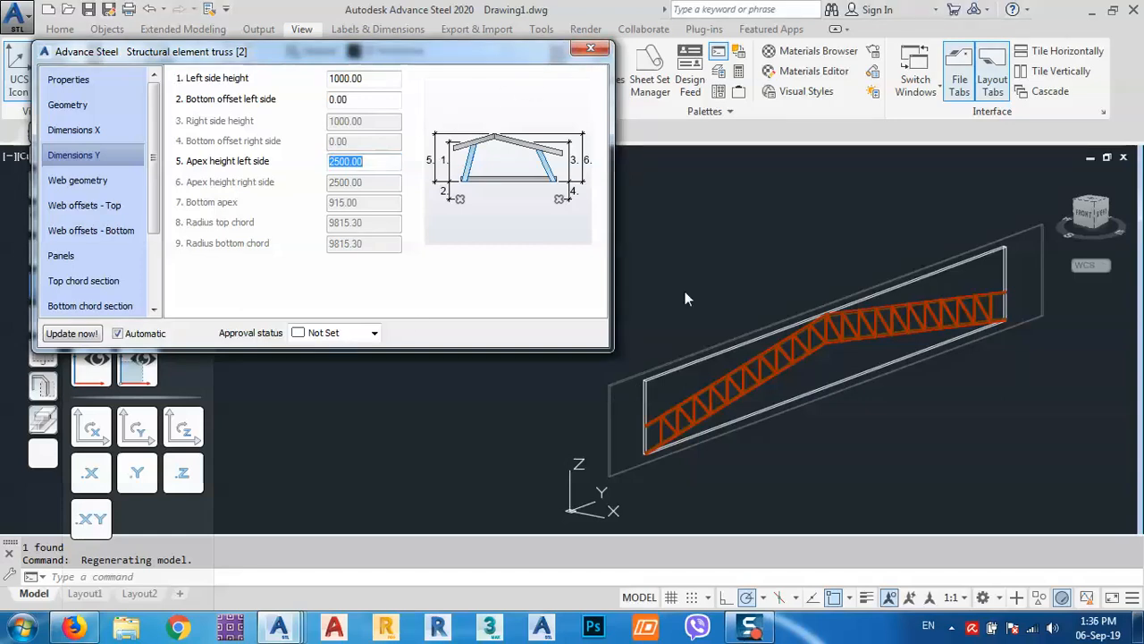
click(591, 48)
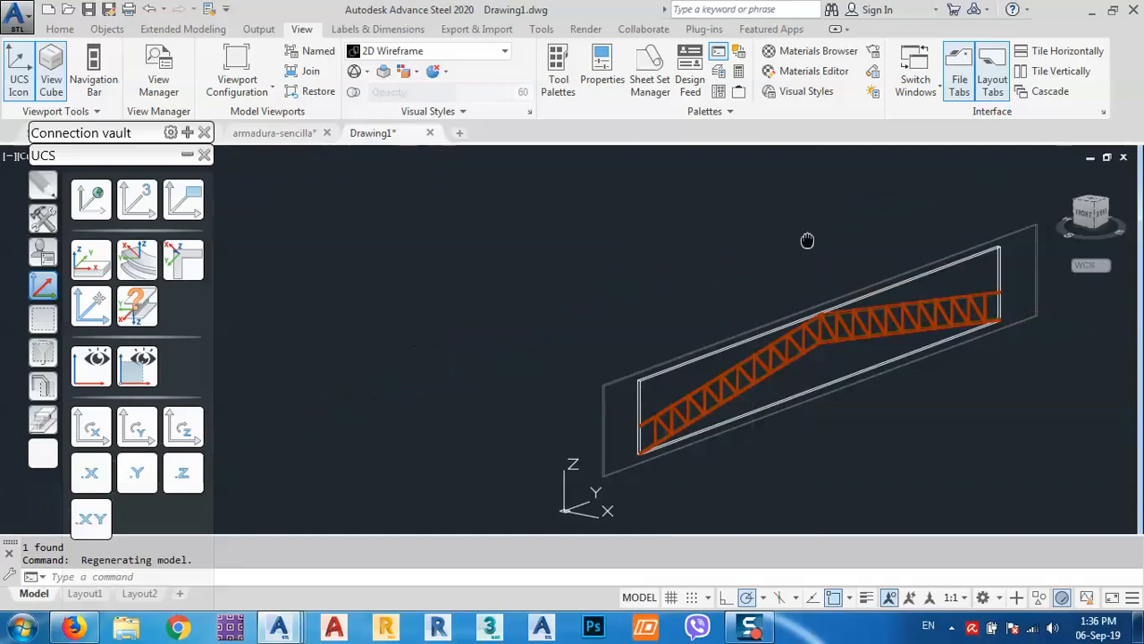
Turn the view to SE Isometric with the ViewCube and zoom in on the truss end.
click(43, 29)
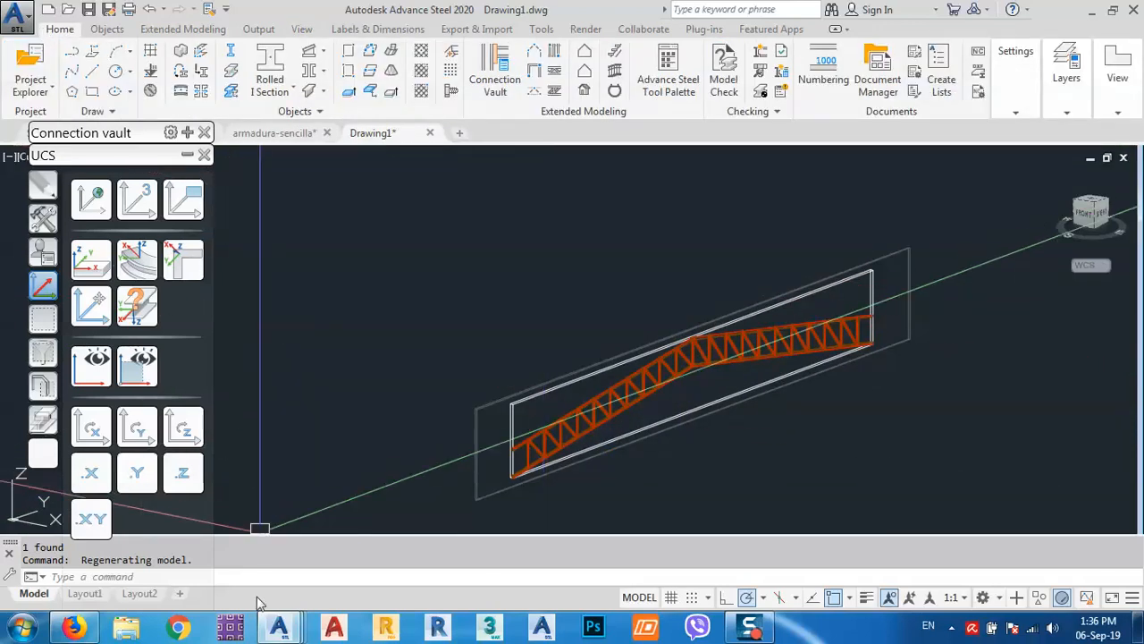
mouse_move(87, 624)
shift+middle_drag(237, 438, 334, 343)
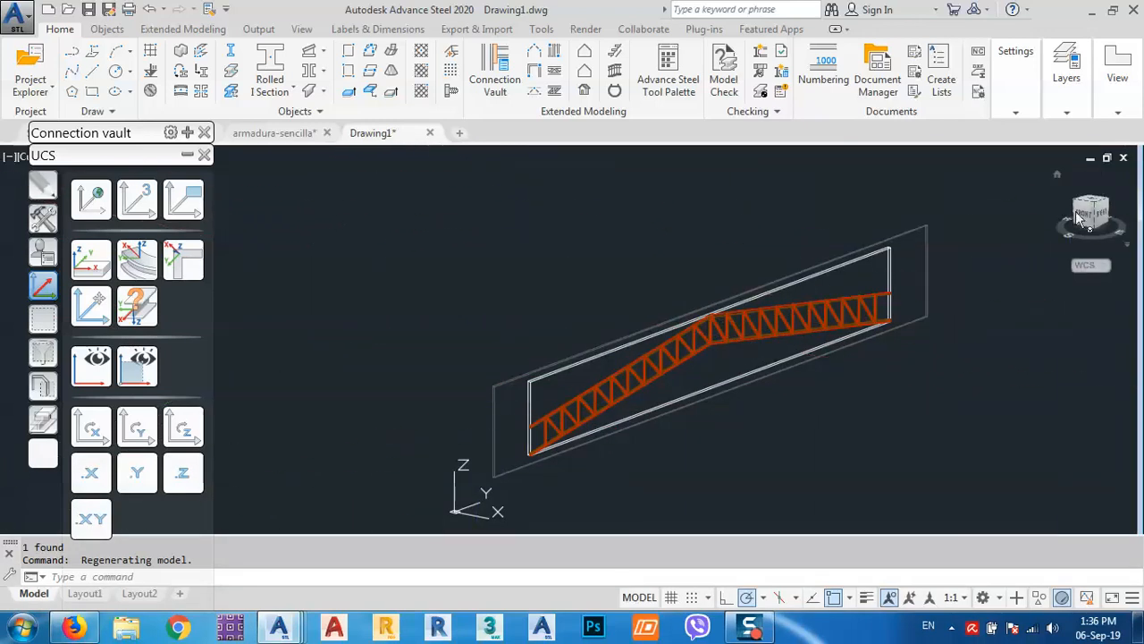
drag(1096, 210, 1095, 207)
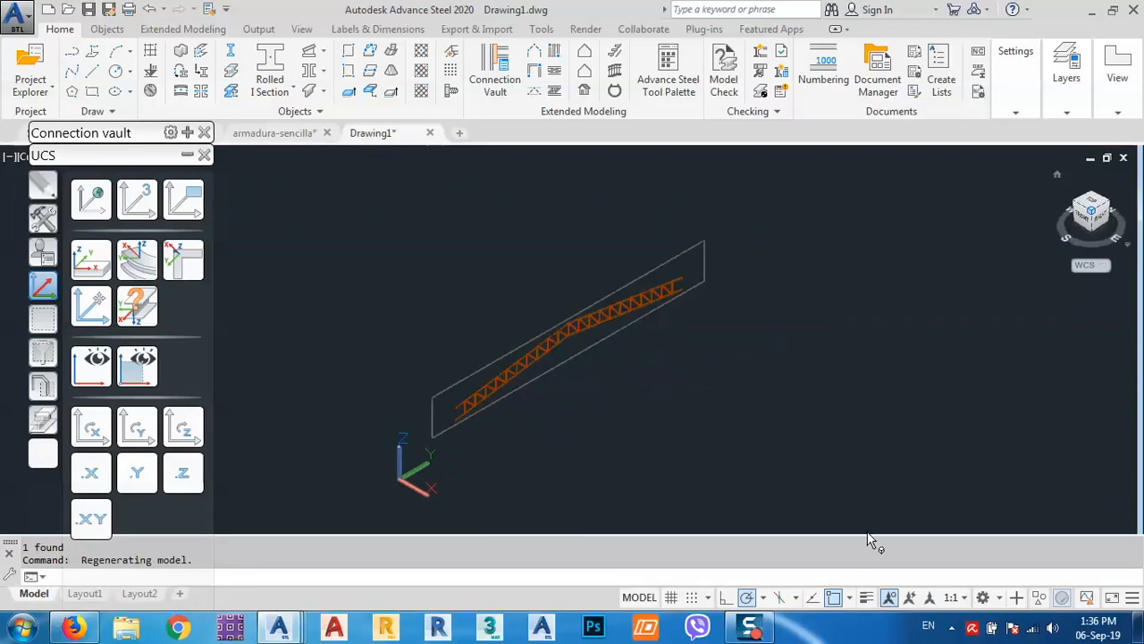
mouse_move(761, 629)
middle_drag(629, 411, 600, 403)
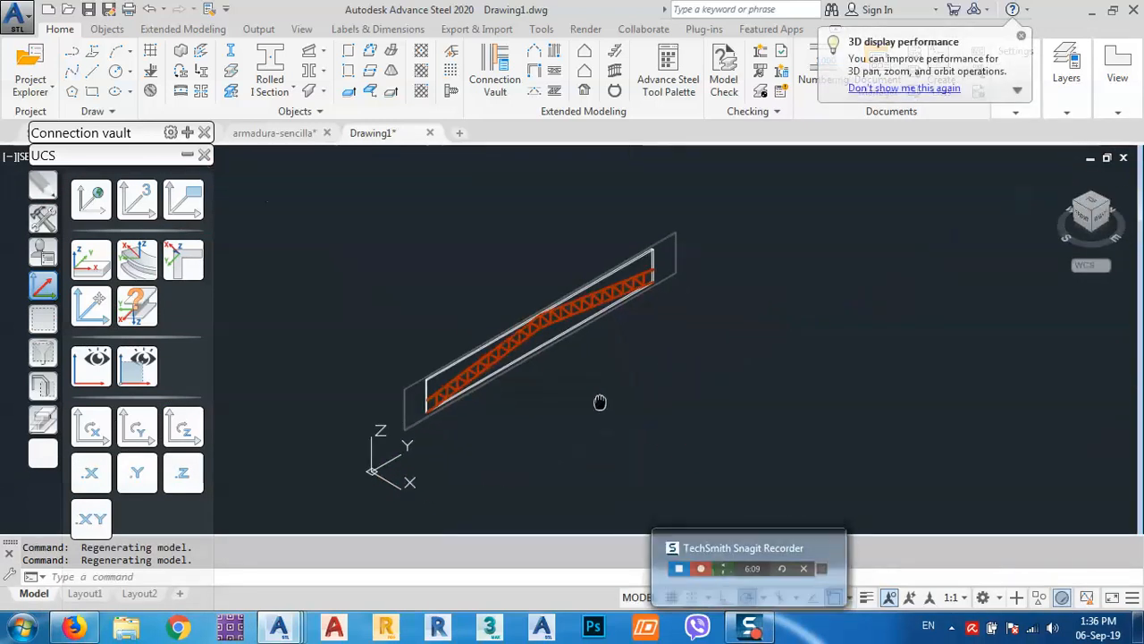
click(754, 632)
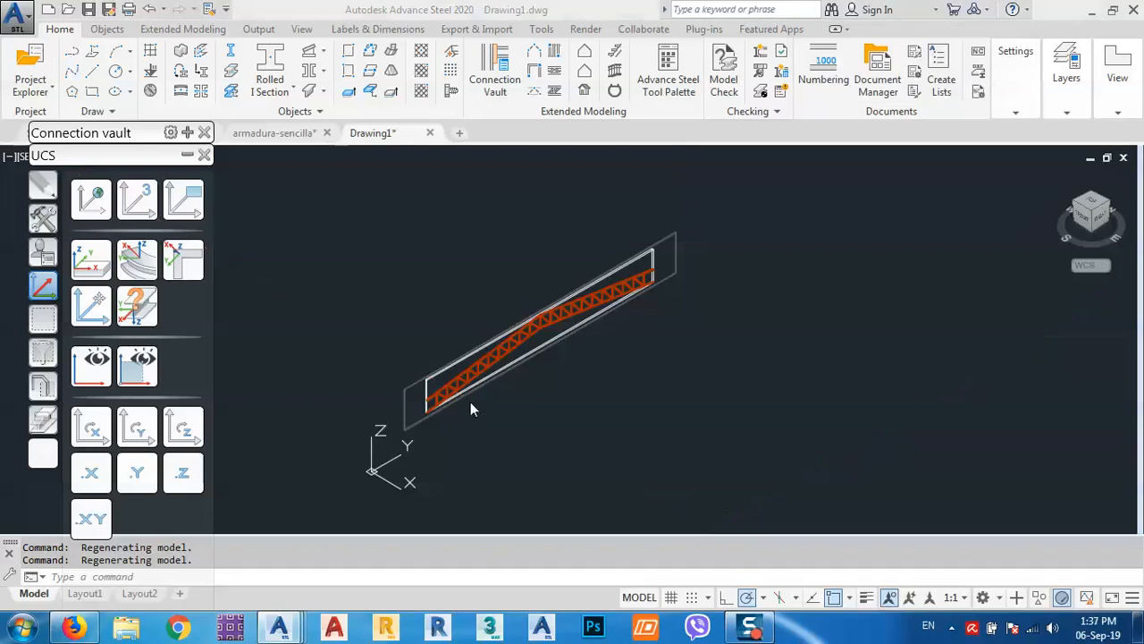
scroll(472, 409, up, 10)
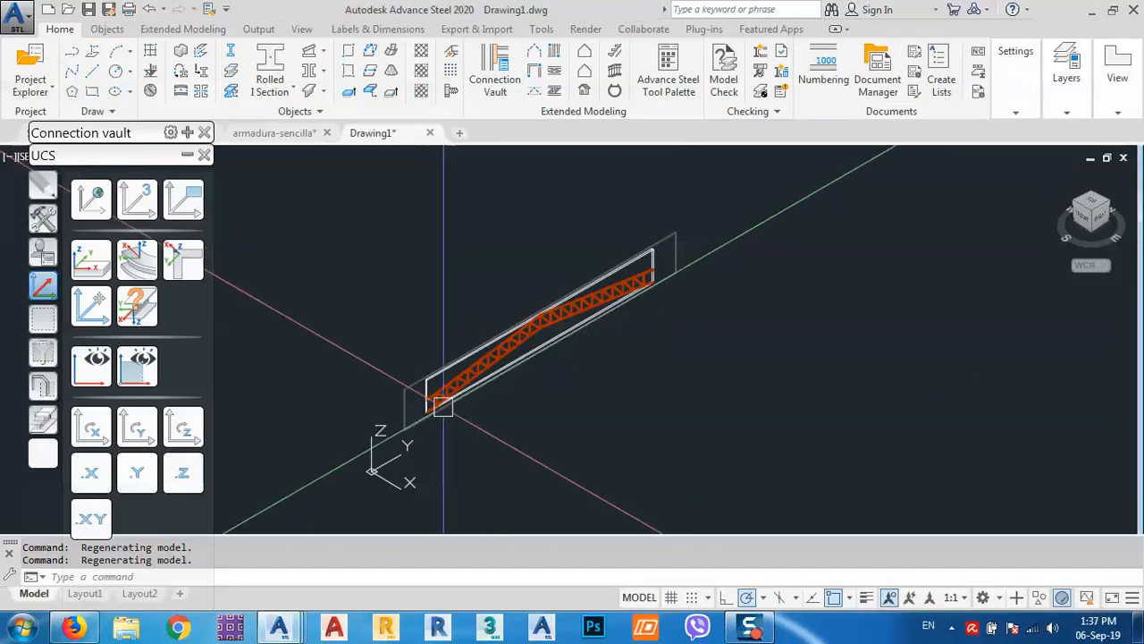
middle_drag(455, 429, 554, 254)
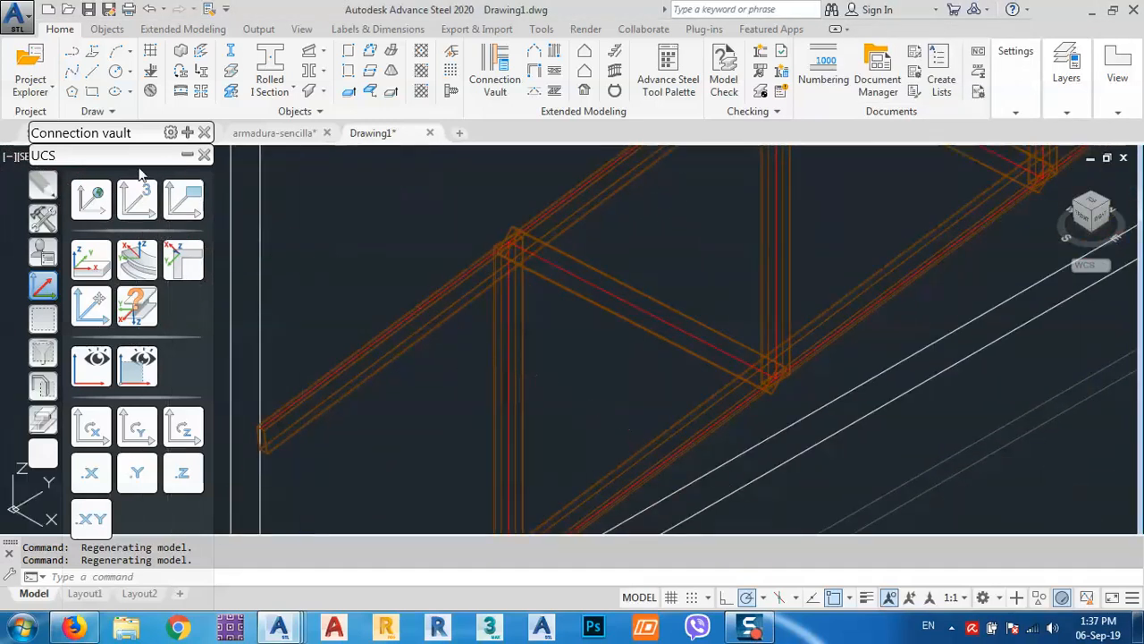
Change the viewport visual style from 2D Wireframe to Conceptual.
click(93, 160)
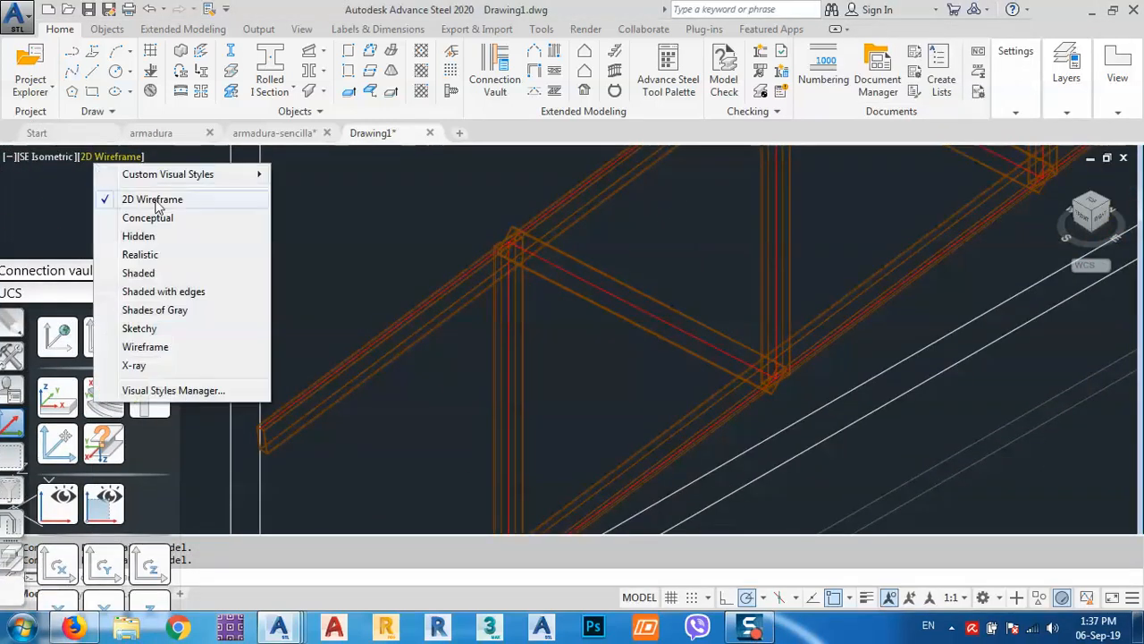
click(148, 218)
scroll(532, 290, down, 5)
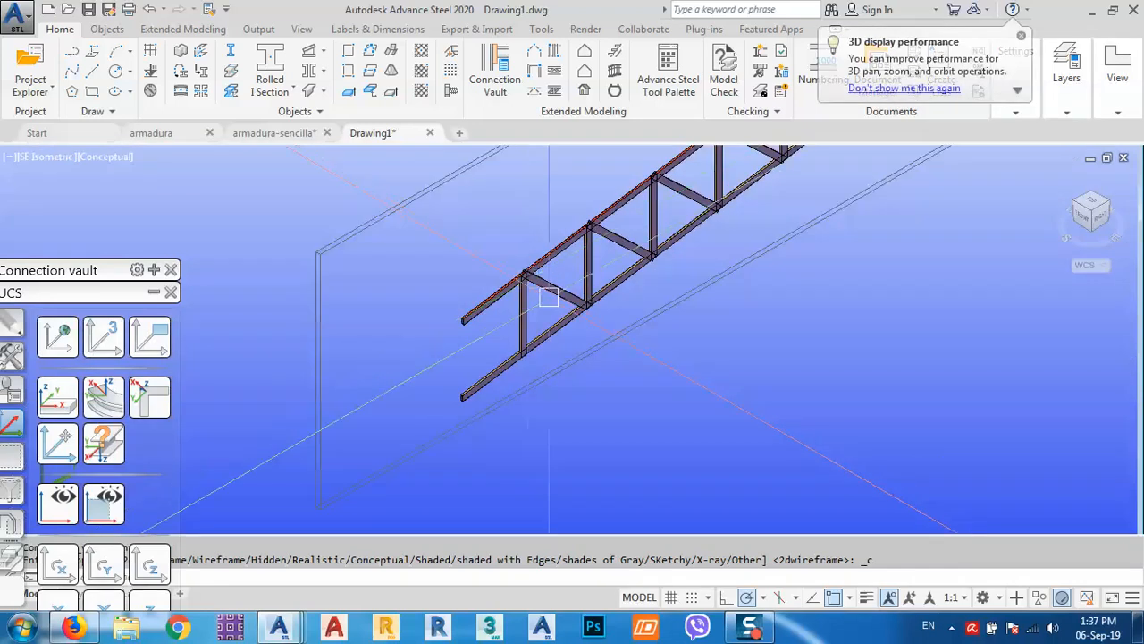
scroll(518, 272, up, 3)
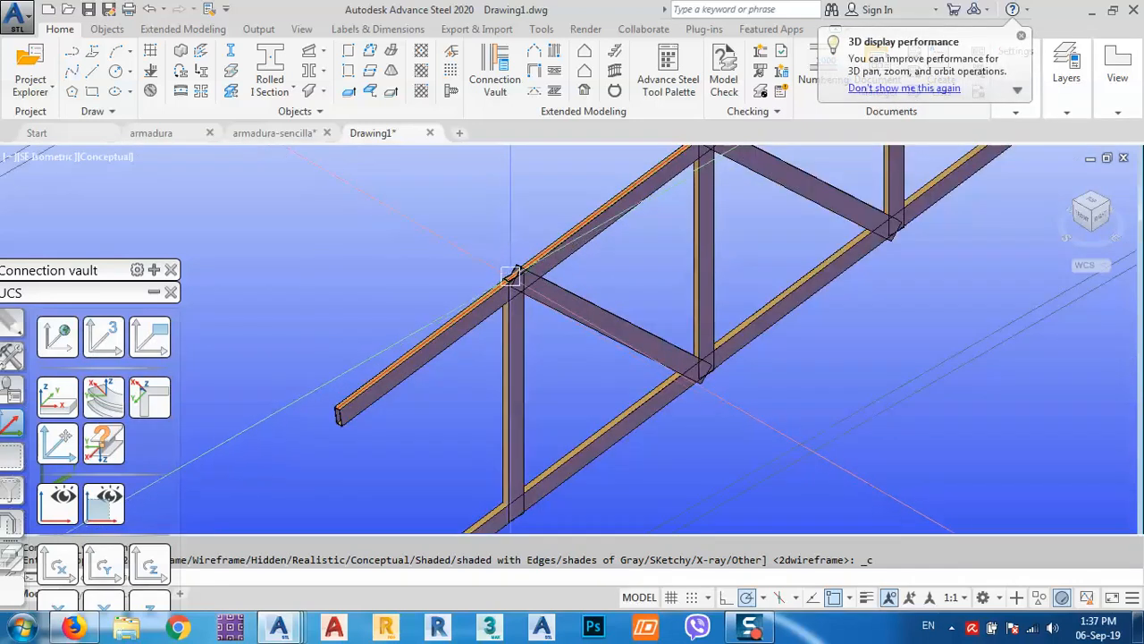
scroll(532, 266, down, 5)
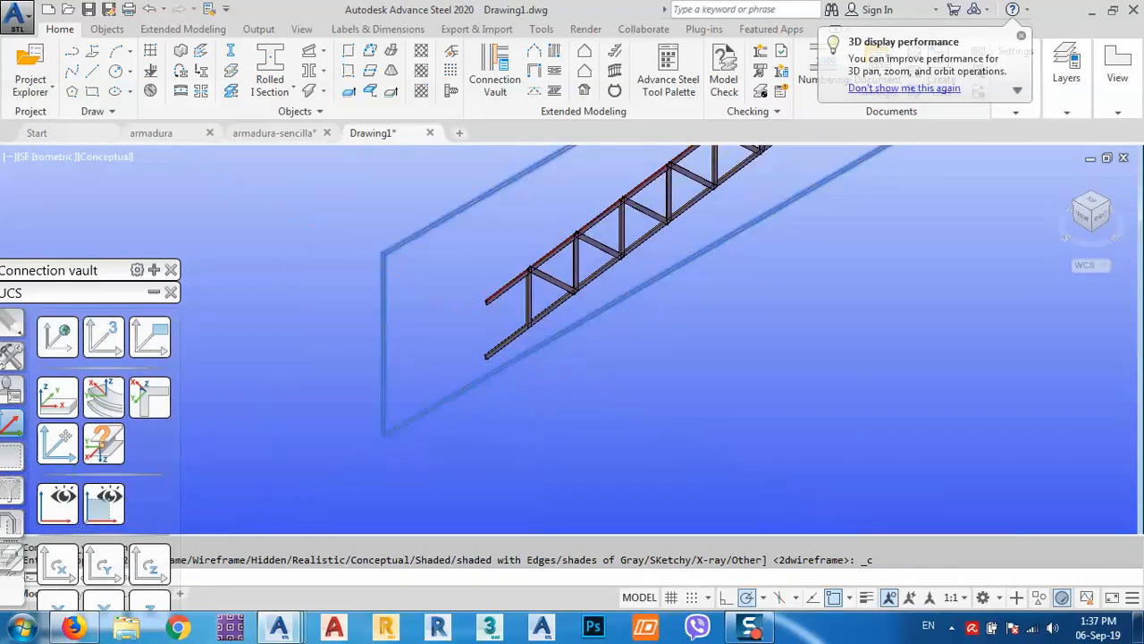
Reopen the truss properties and set the Panels end distance from 305.00 to 0.
double_click(534, 355)
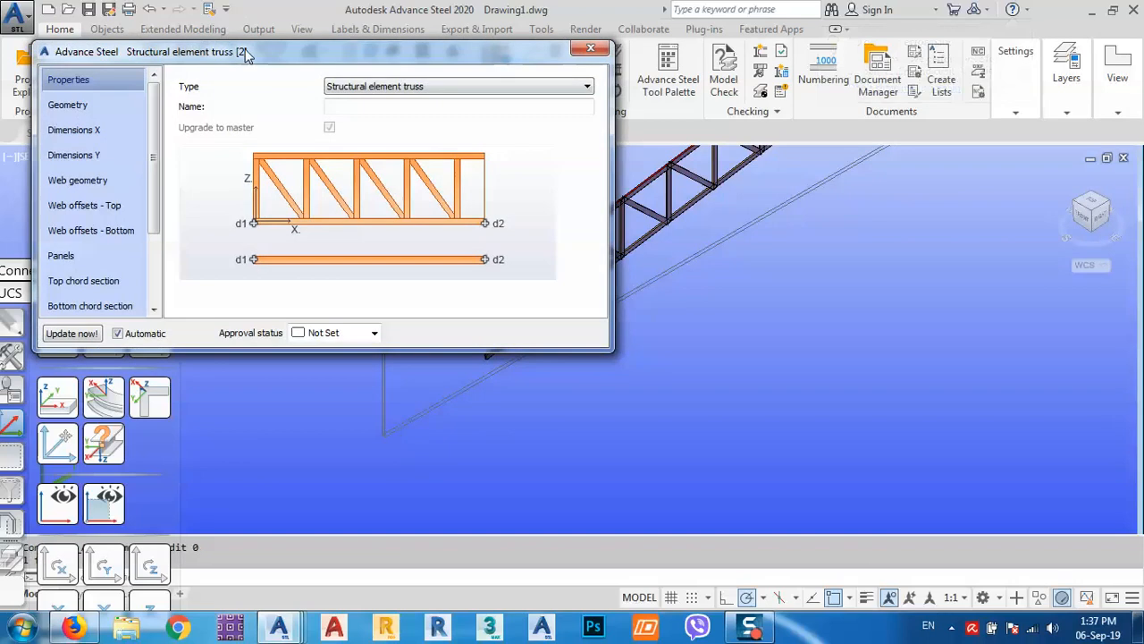
drag(245, 51, 797, 45)
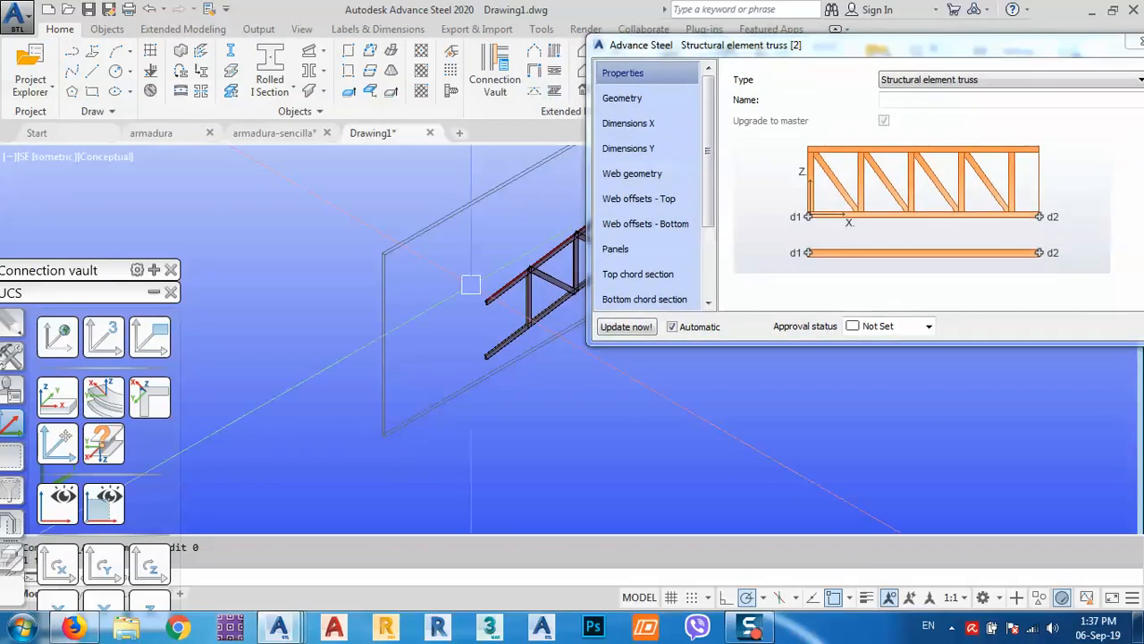
middle_drag(473, 262, 332, 264)
click(679, 252)
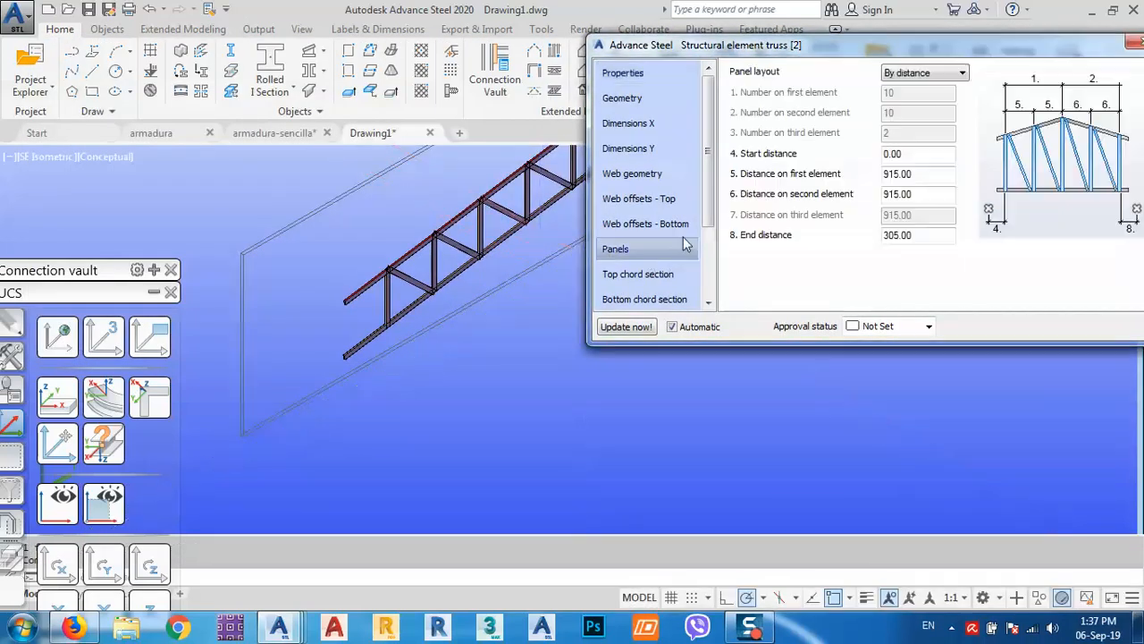
drag(841, 44, 783, 49)
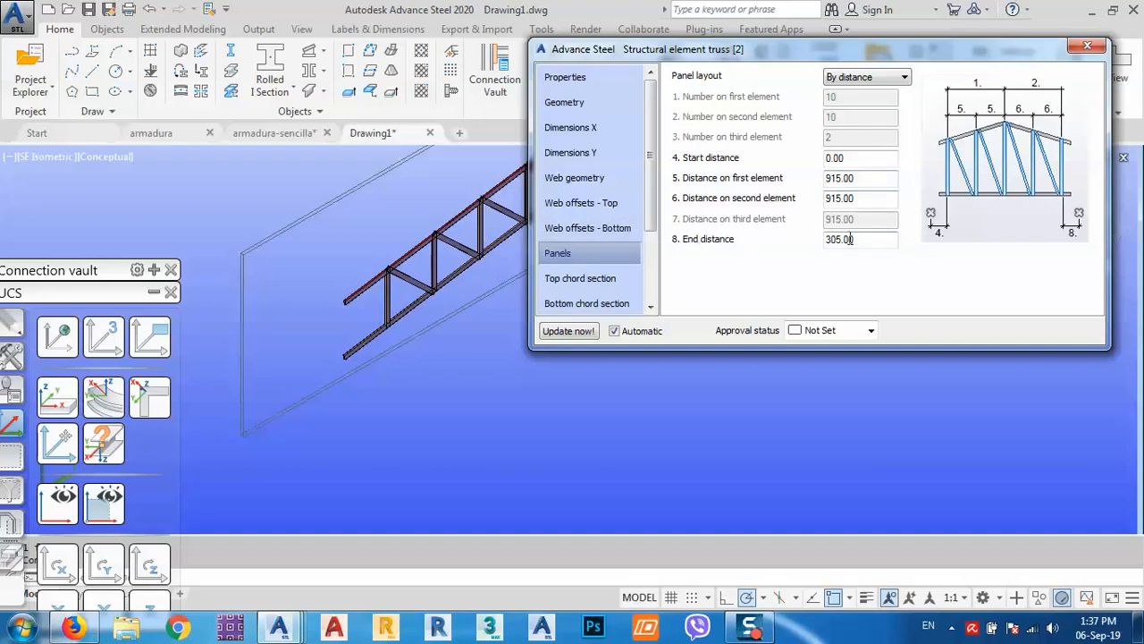
drag(868, 237, 790, 256)
text(0)
key(Return)
Review the top chord, web verticals, web diagonals and bottom chord sections, all 75x25x2.0 RHS.
click(579, 279)
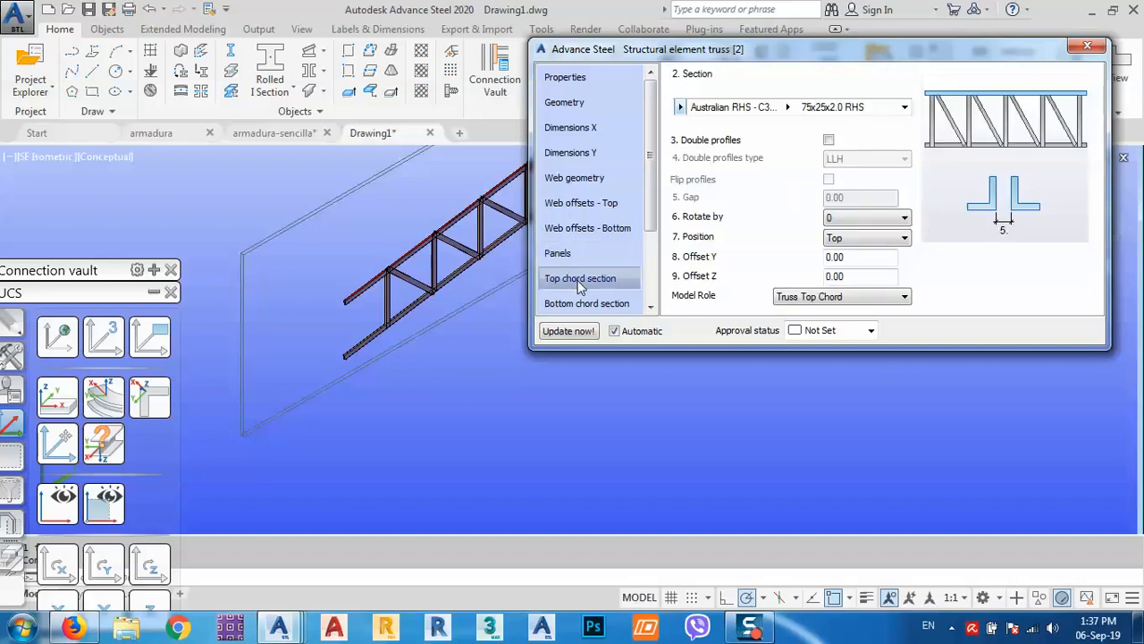
scroll(649, 256, down, 1)
scroll(649, 257, down, 1)
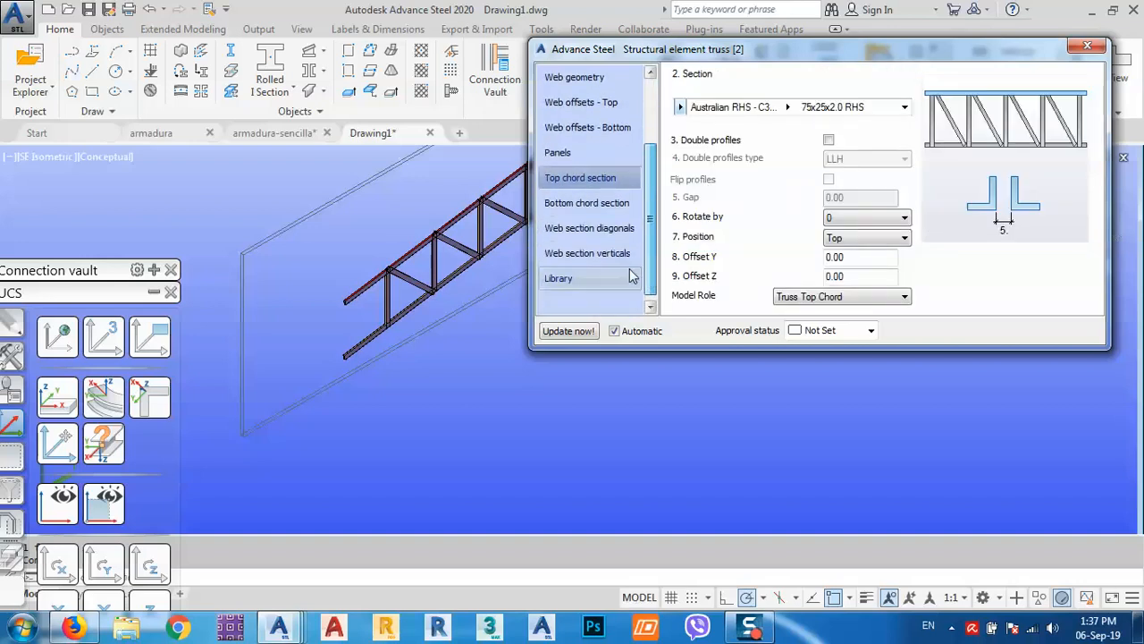
click(584, 257)
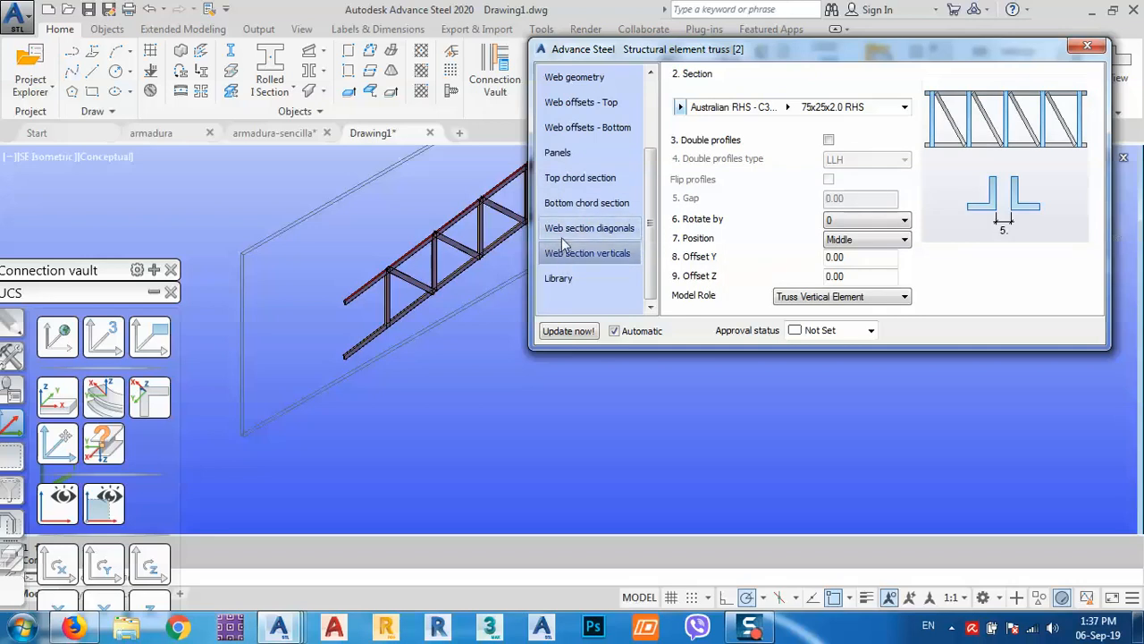
click(565, 227)
click(564, 211)
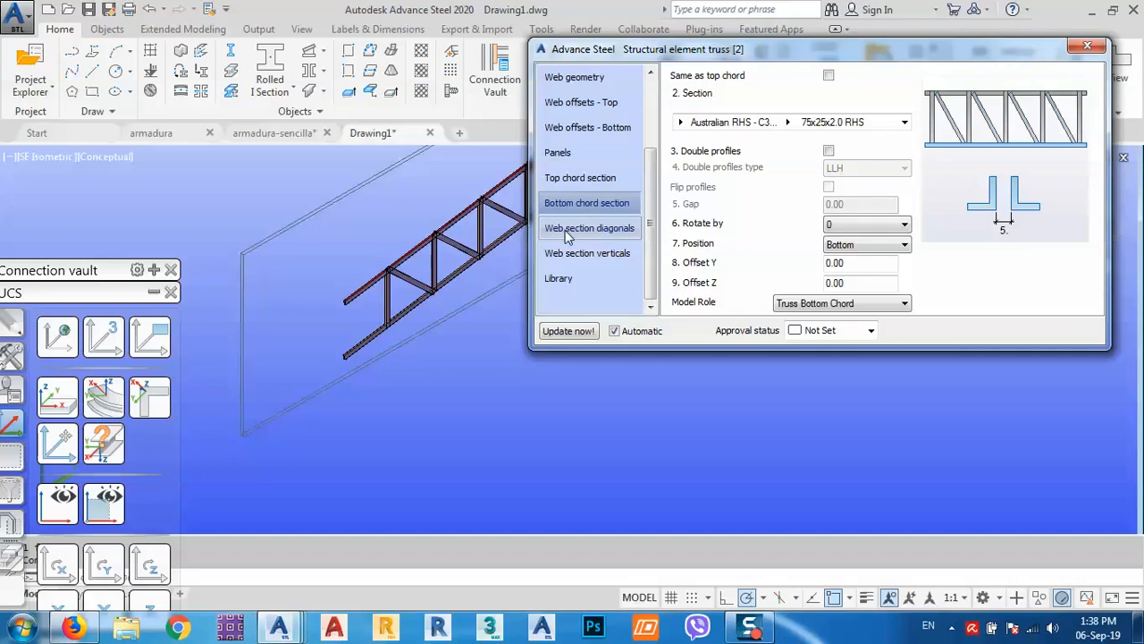
click(565, 230)
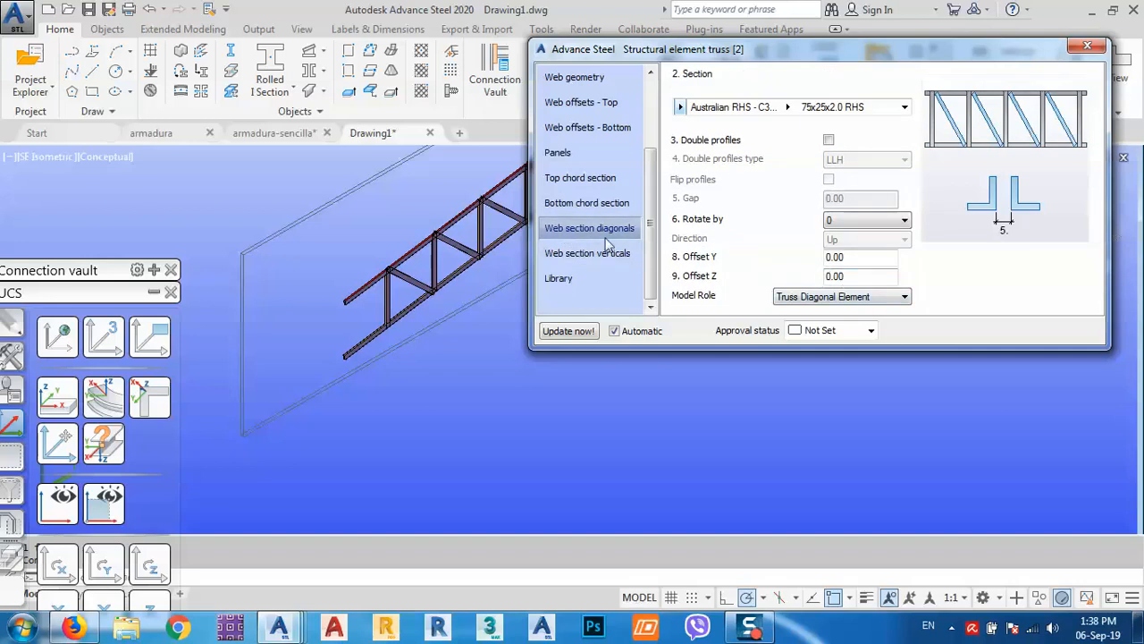
click(587, 206)
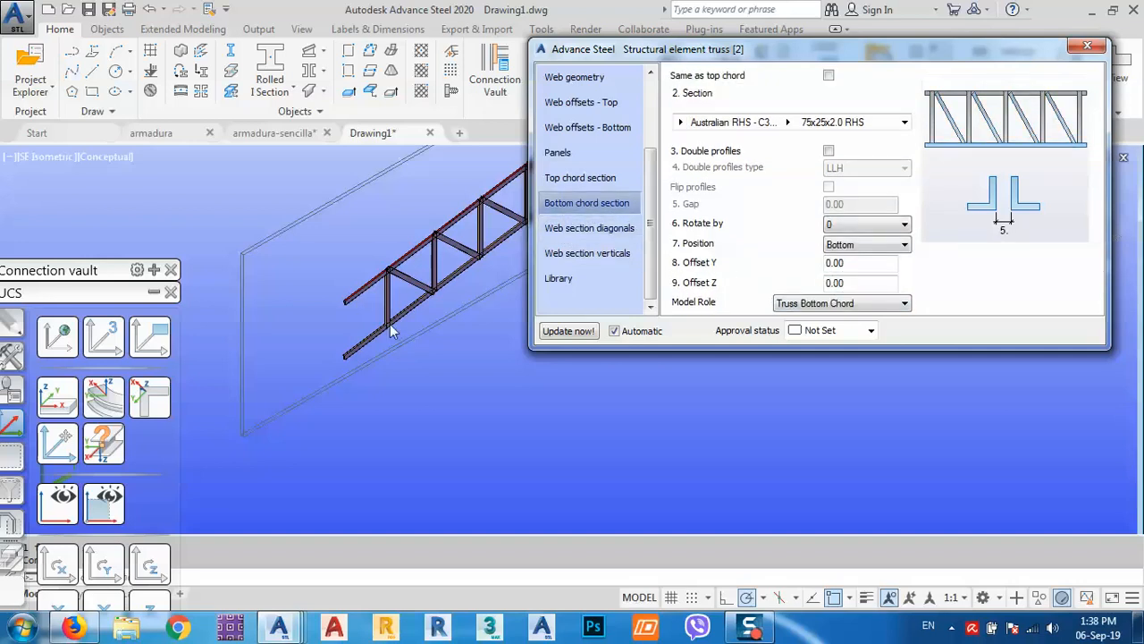
click(575, 181)
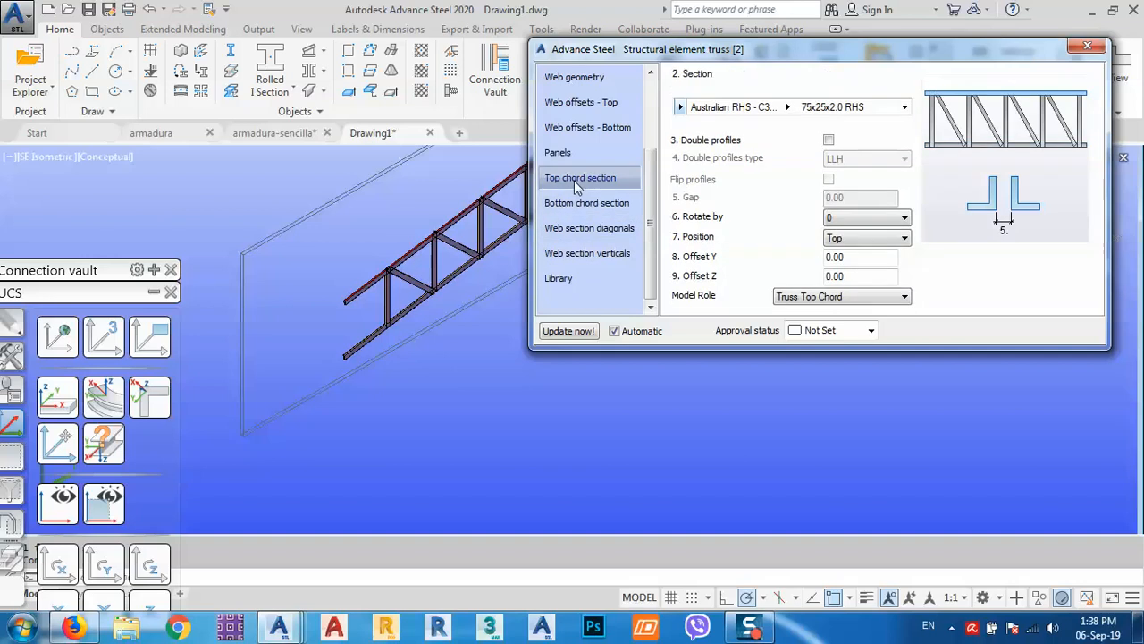
Look over the panel layout and bottom web offsets, ending on the Web offsets - Top page.
click(569, 155)
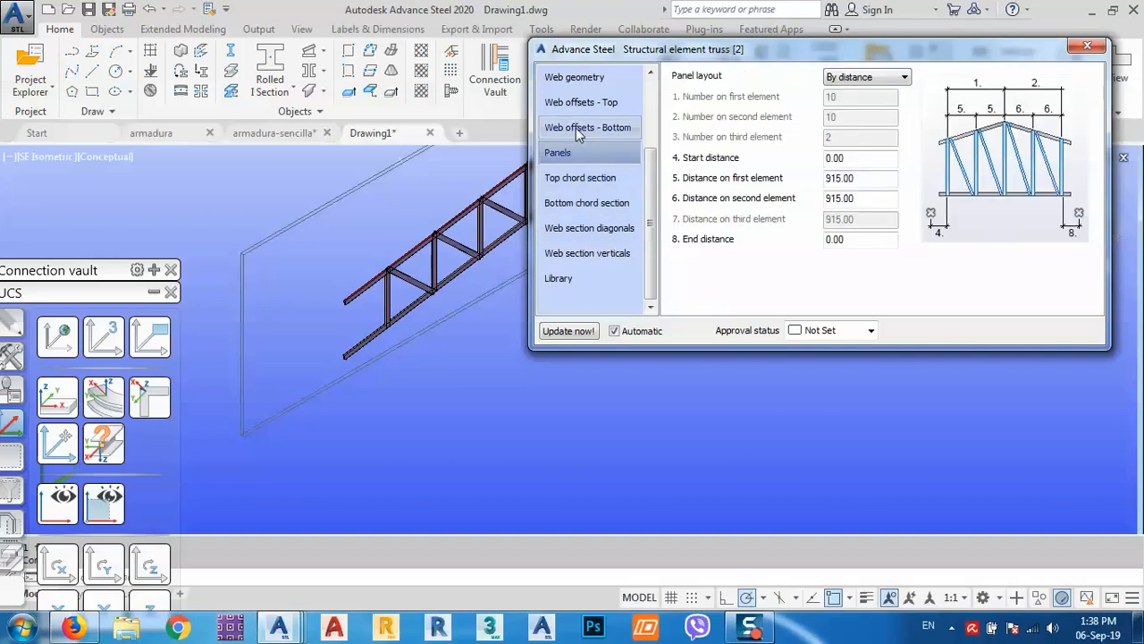
click(576, 127)
click(580, 102)
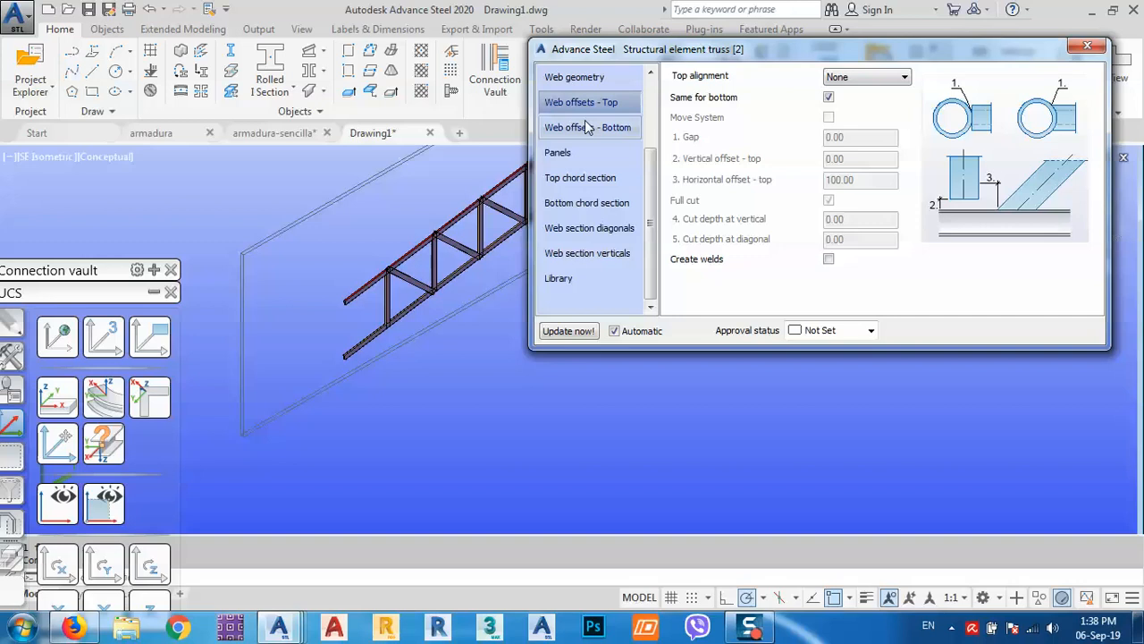
drag(651, 182, 650, 154)
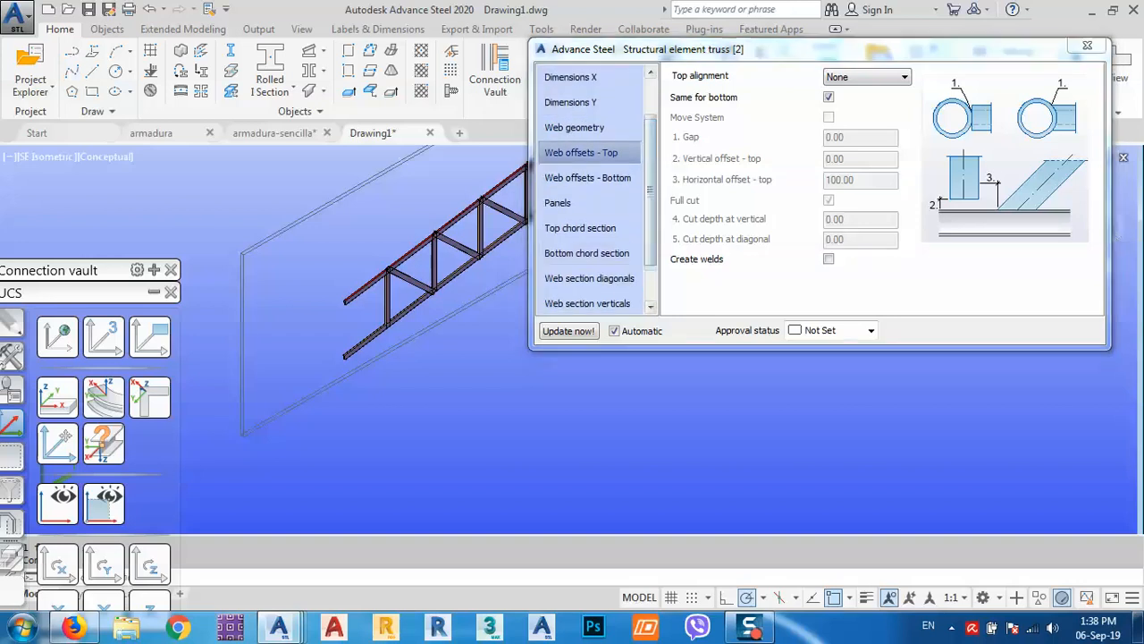
scroll(354, 283, up, 6)
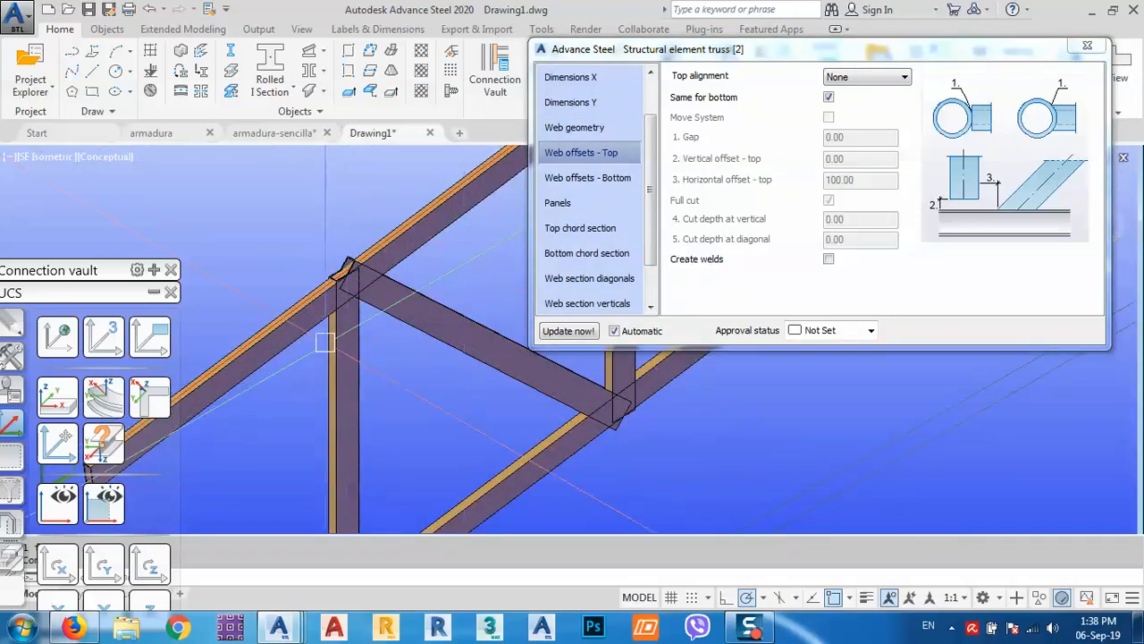
Set the top web alignment to Exact cut with a 0 horizontal offset and orbit to the joint.
click(868, 79)
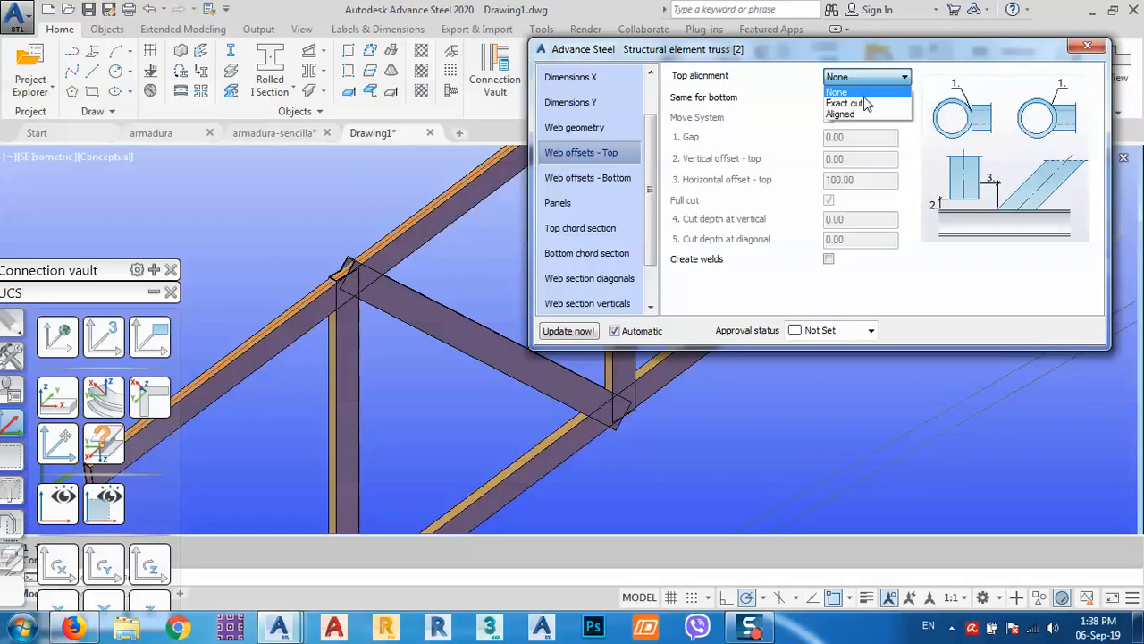
click(864, 104)
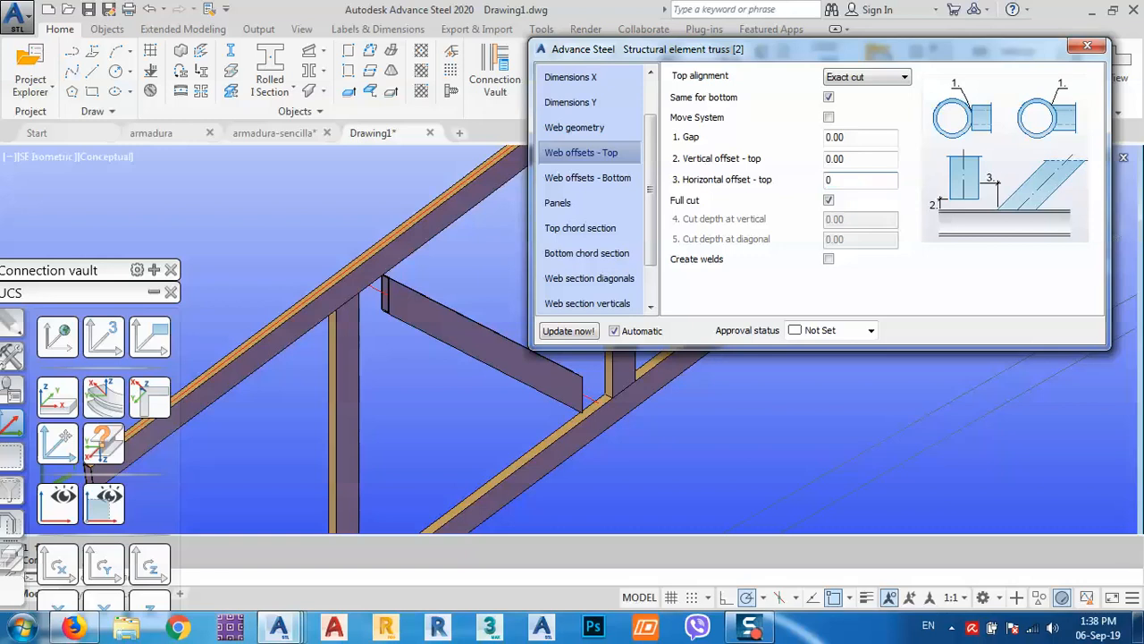
key(Return)
shift+middle_drag(410, 412, 431, 358)
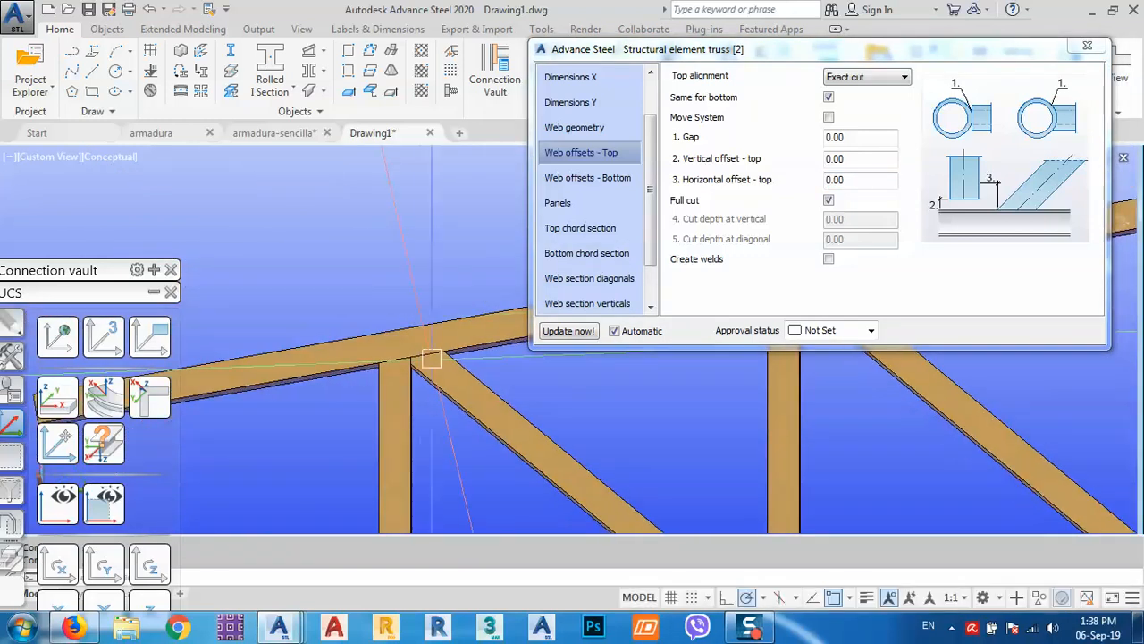
scroll(431, 359, up, 2)
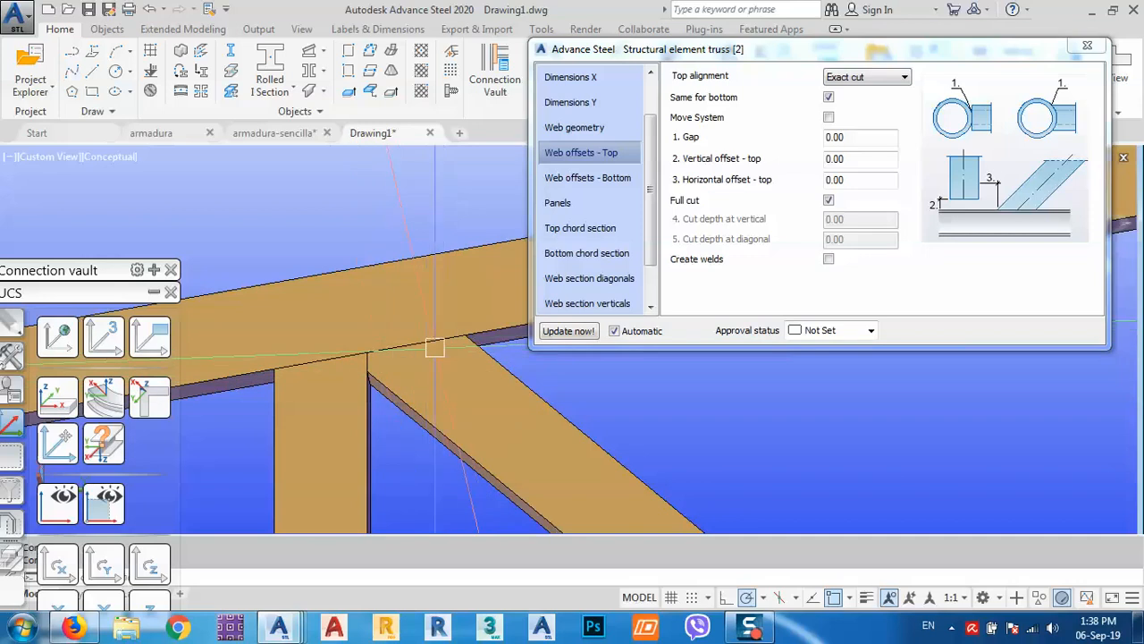
scroll(381, 359, up, 3)
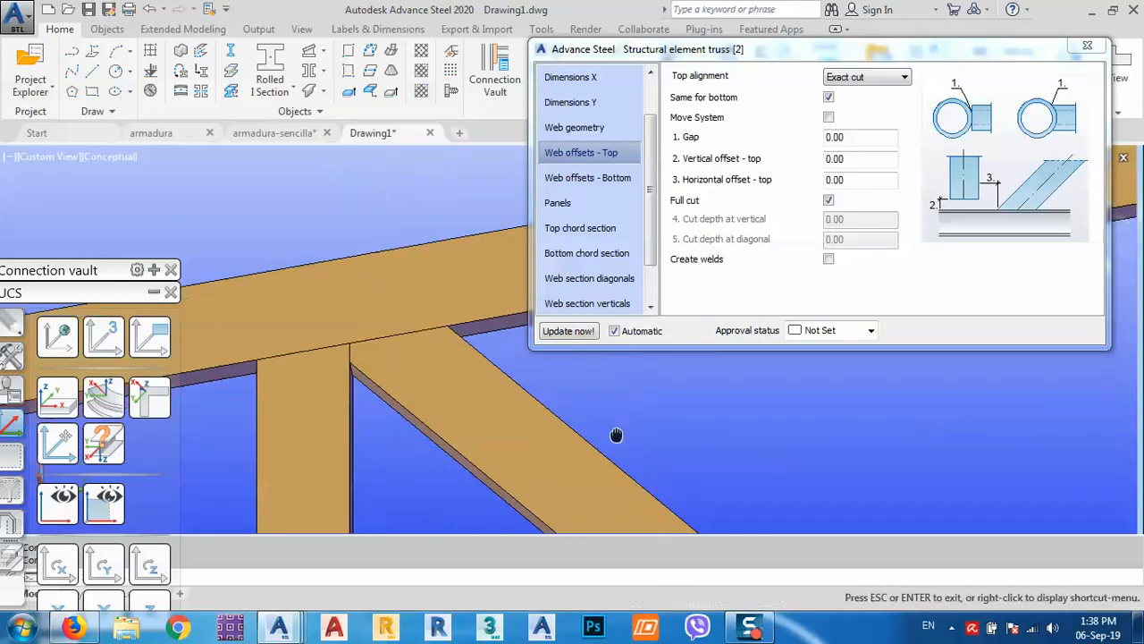
Try Aligned top alignment, revert to Exact cut, and orbit to inspect the web joints.
click(885, 77)
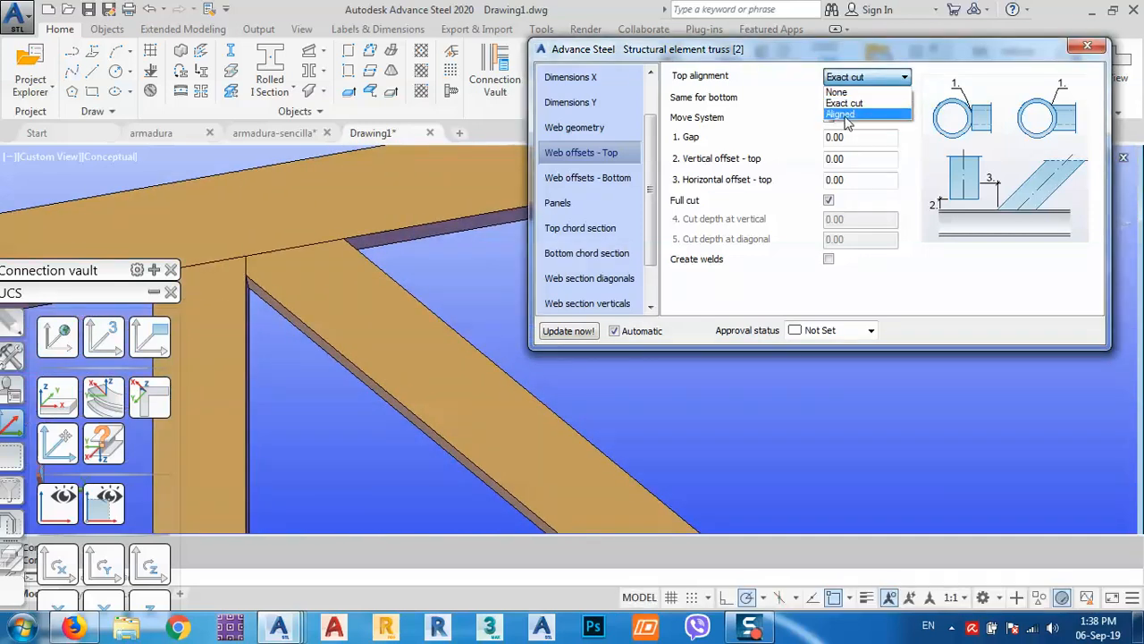
click(843, 114)
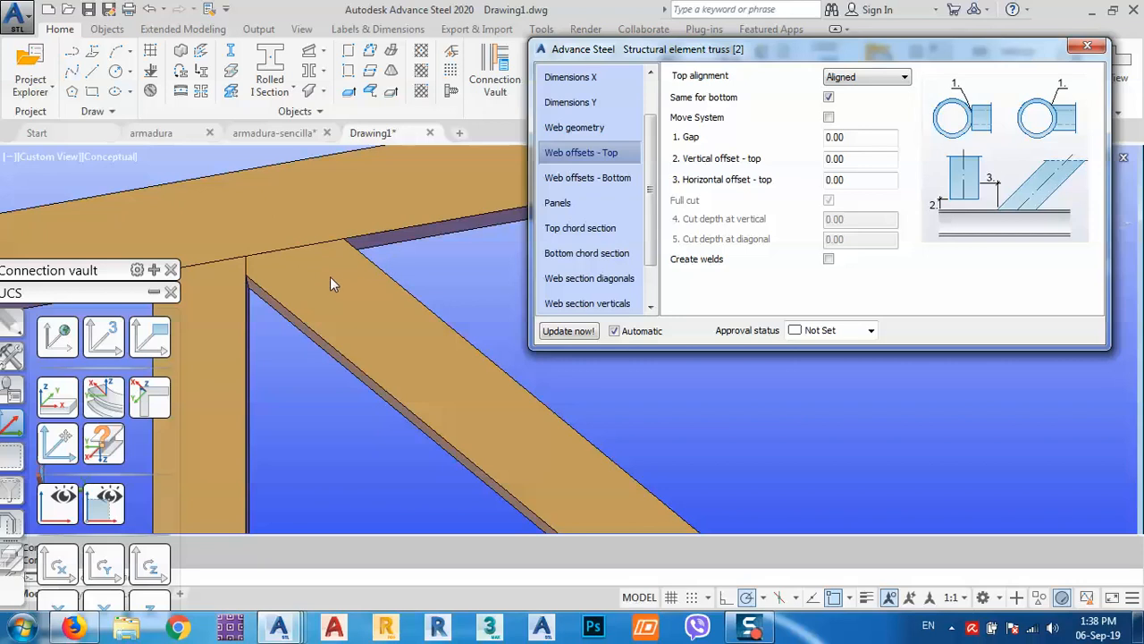
click(870, 81)
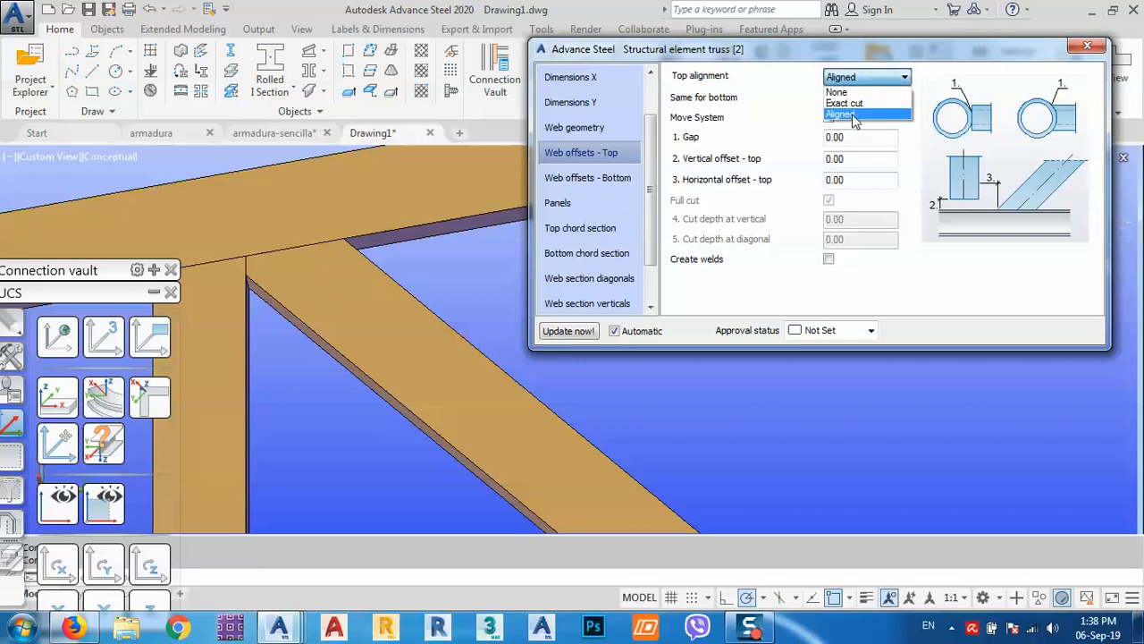
click(852, 105)
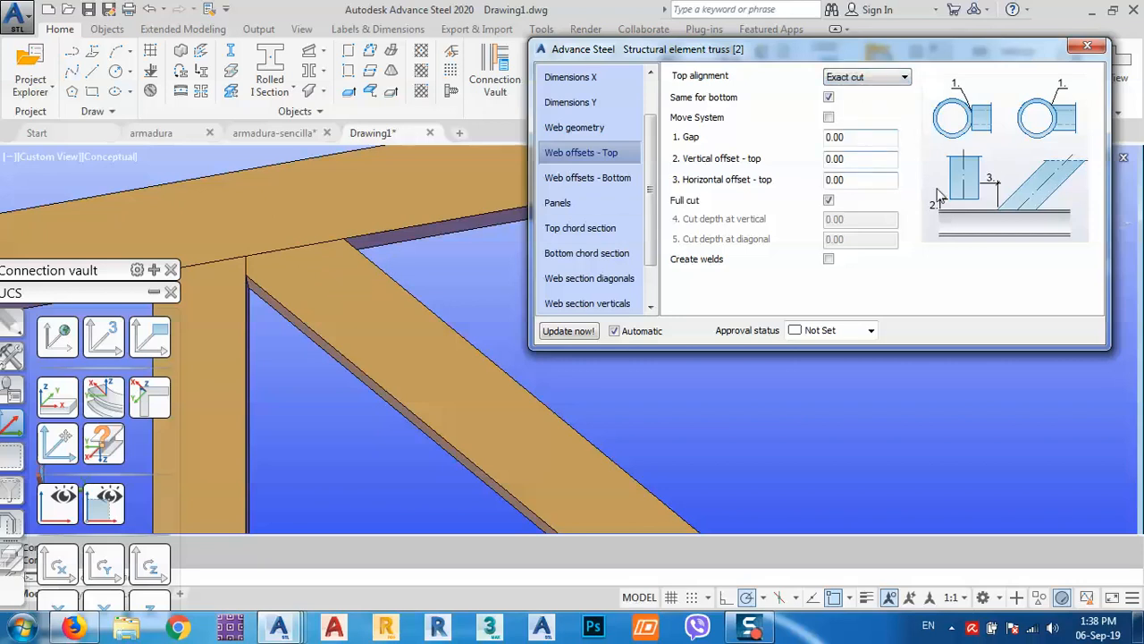
scroll(402, 263, down, 8)
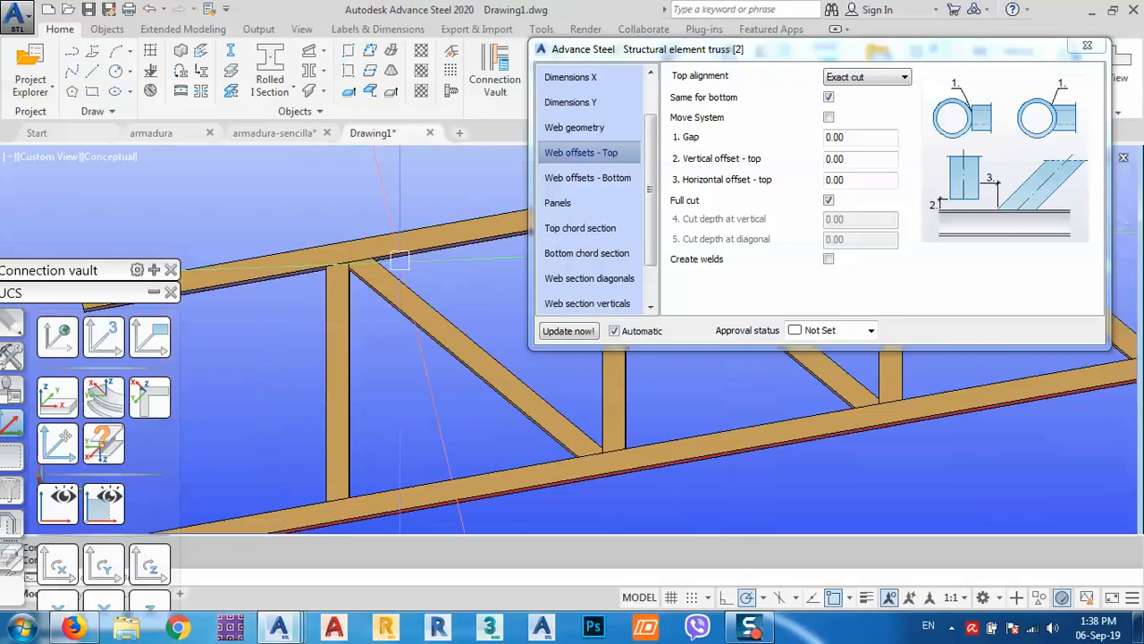
shift+middle_drag(440, 344, 373, 381)
scroll(299, 400, up, 4)
shift+middle_drag(299, 400, 376, 311)
Compare the bottom and top web offset pages, then reuse the top offsets for the bottom chord with welds created.
click(577, 179)
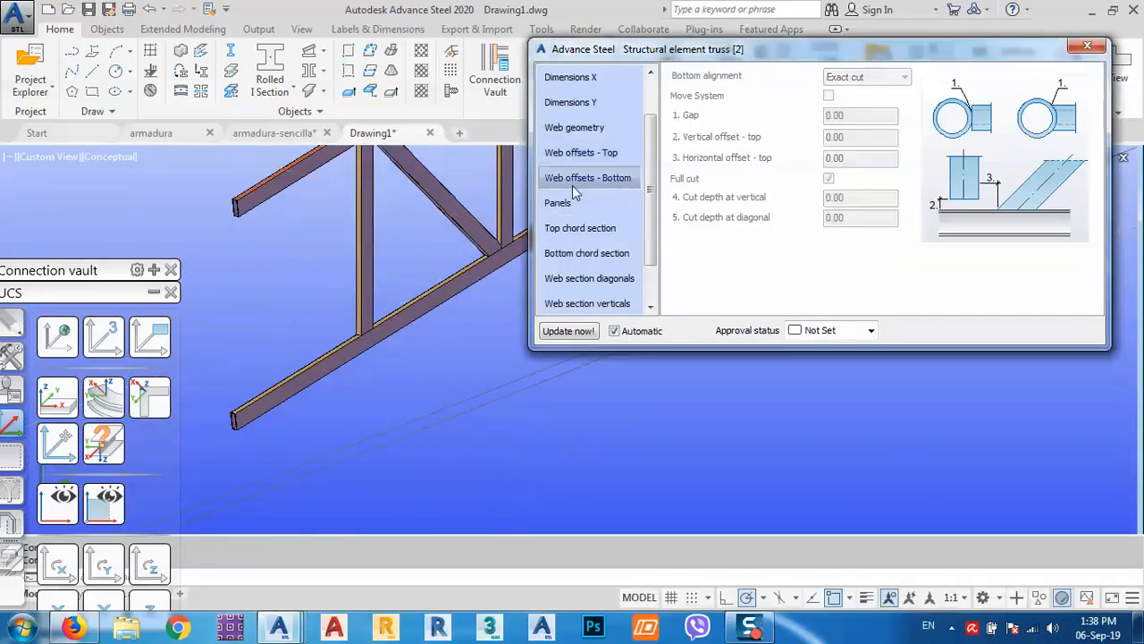
click(597, 152)
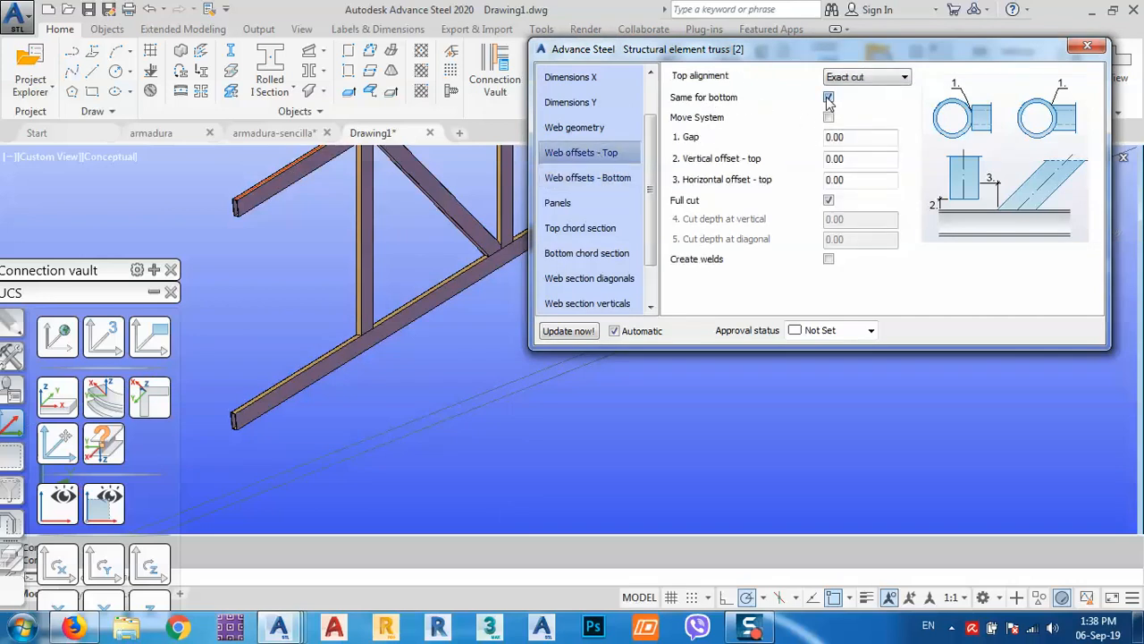
click(615, 183)
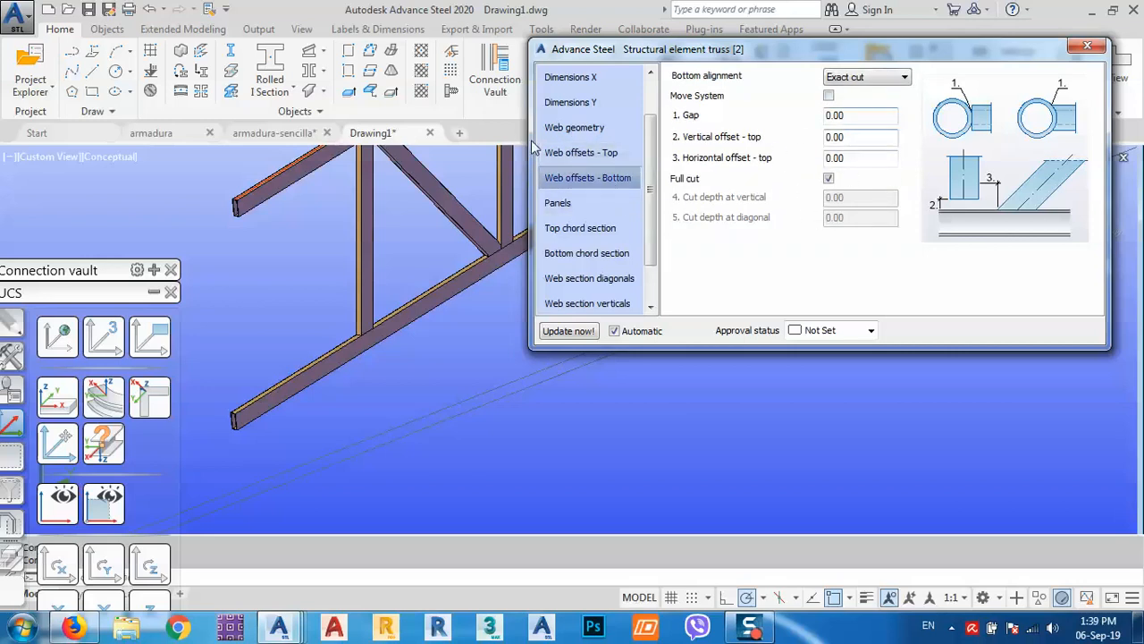
click(574, 155)
scroll(386, 324, up, 5)
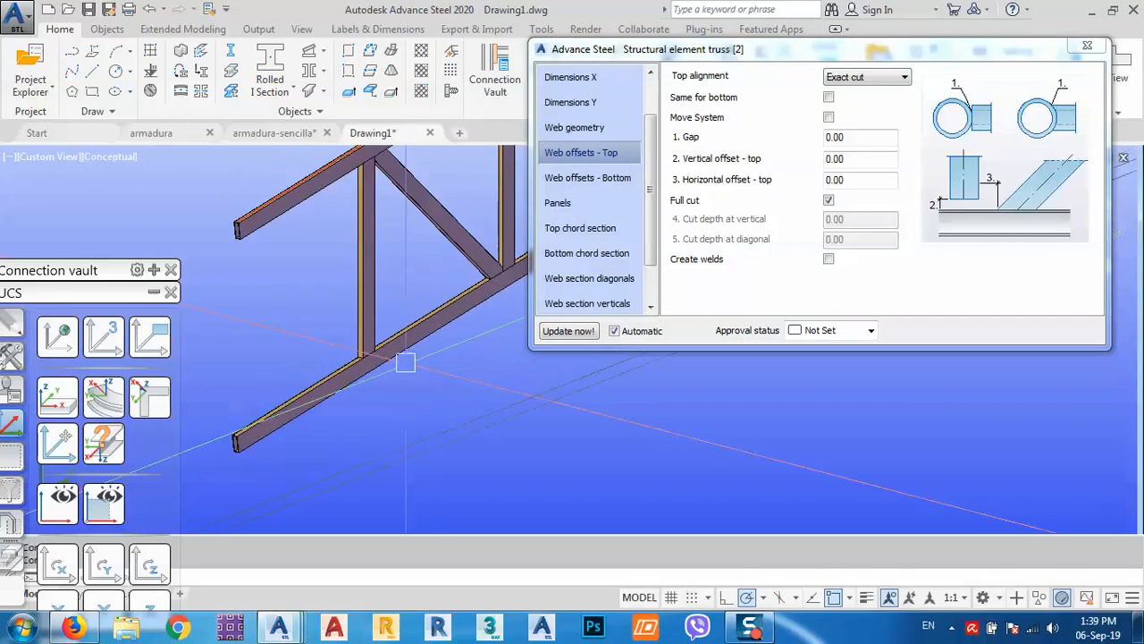
scroll(386, 325, down, 3)
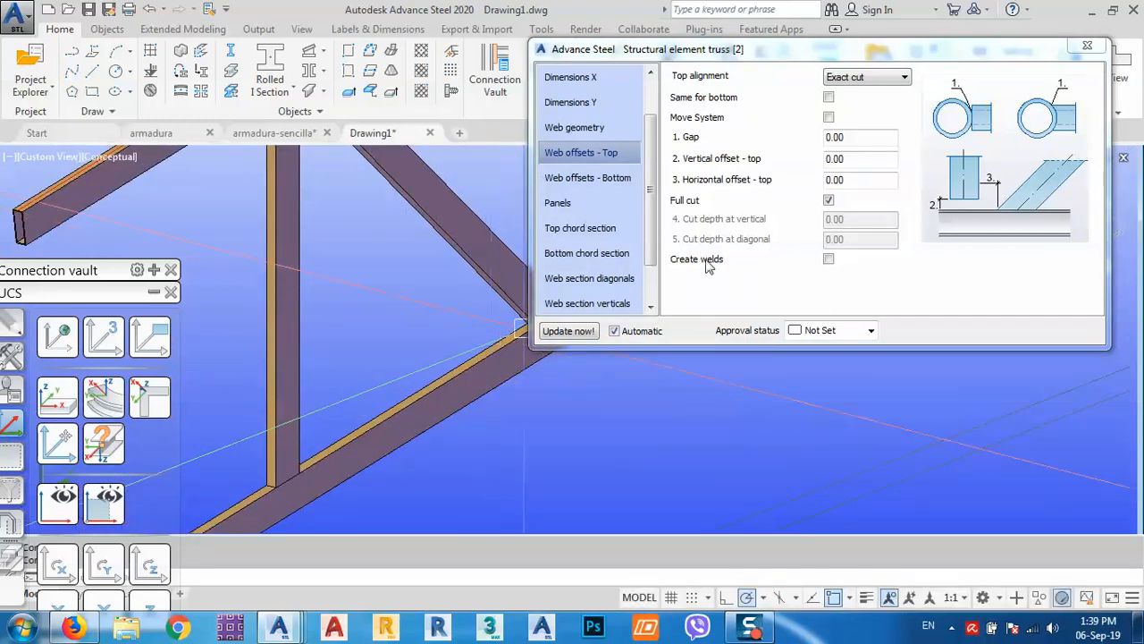
click(826, 97)
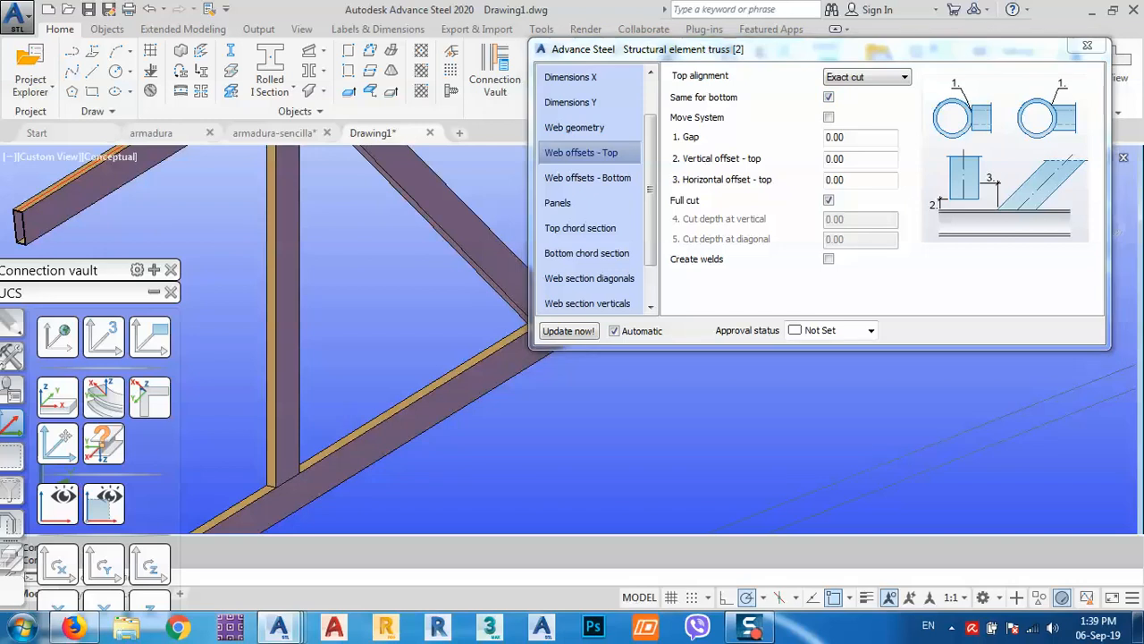
scroll(324, 335, down, 6)
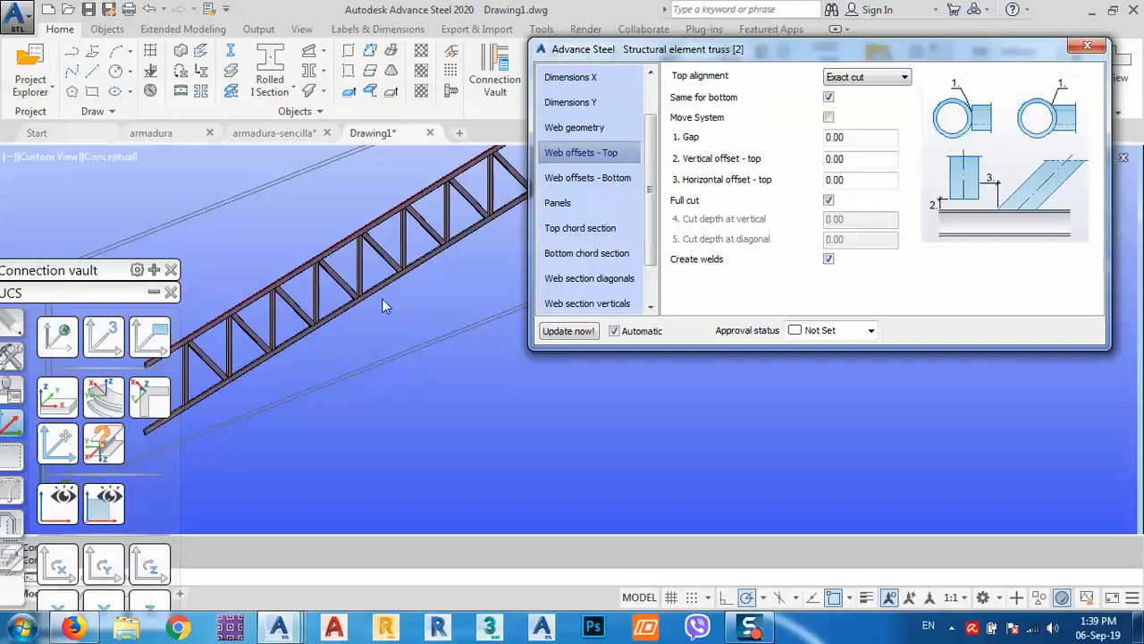
scroll(358, 295, up, 6)
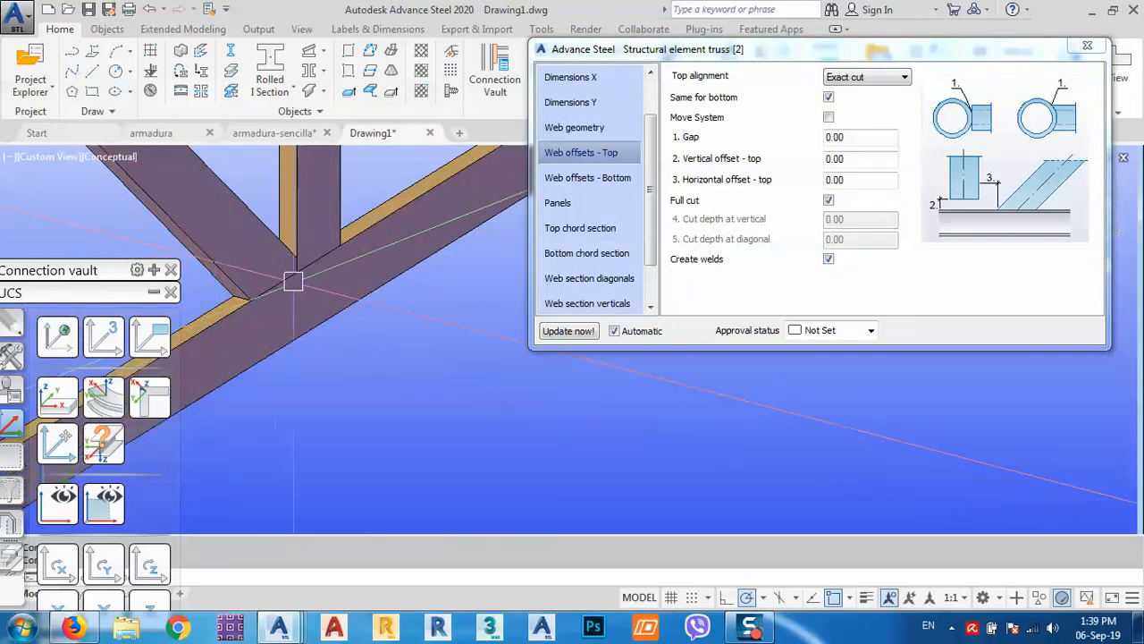
scroll(293, 282, down, 3)
Switch the viewport from Conceptual back to 2D Wireframe and orbit around the truss.
click(89, 158)
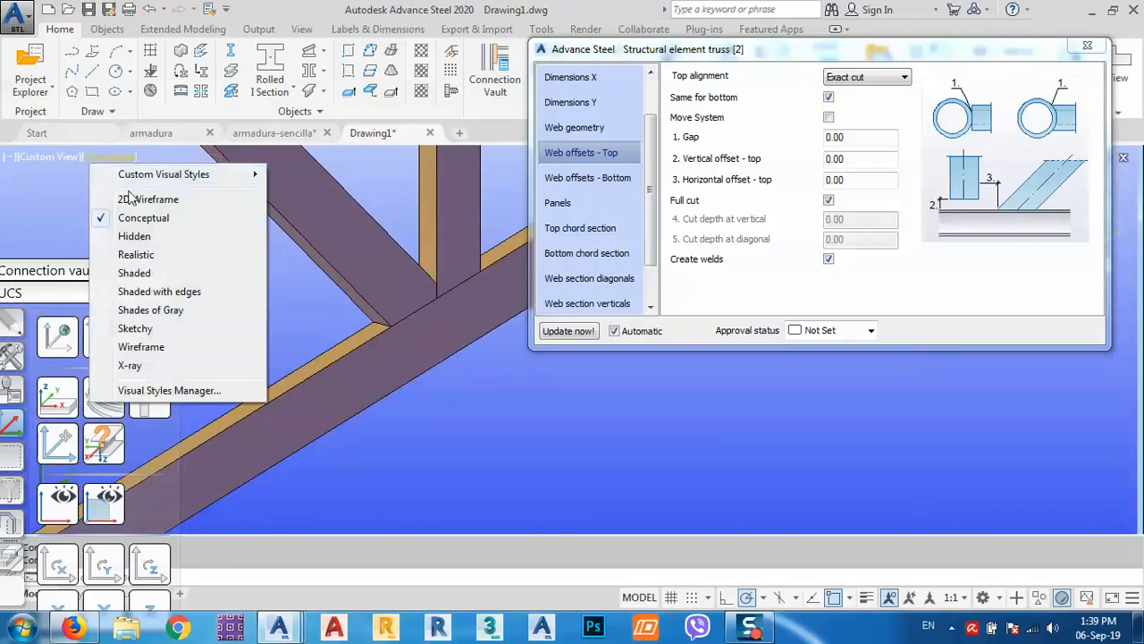
click(134, 199)
scroll(762, 327, down, 5)
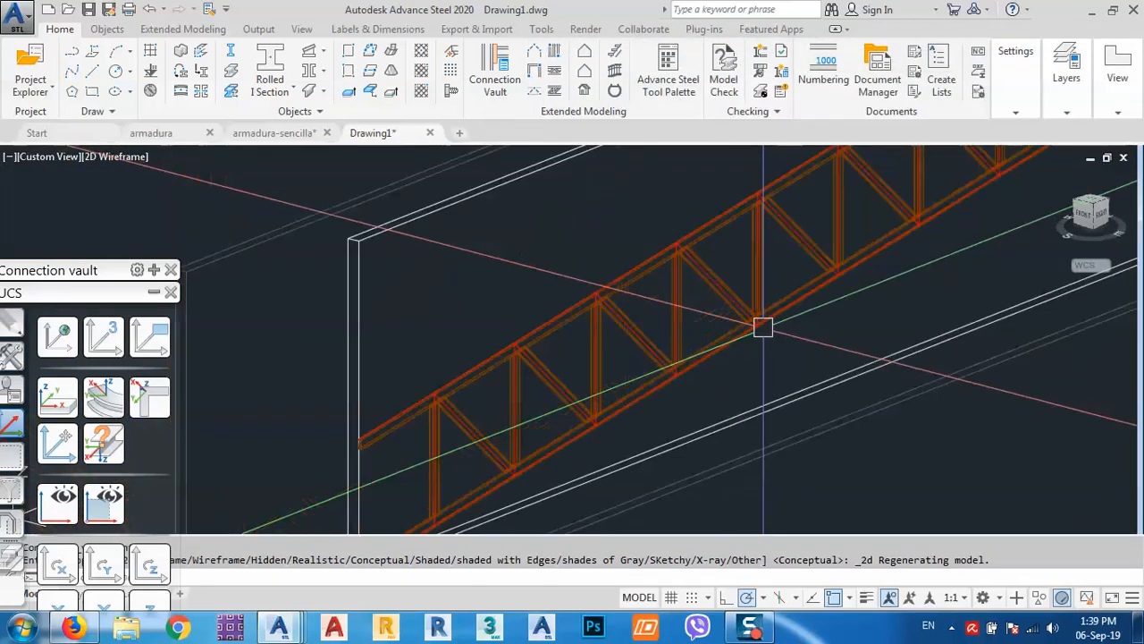
scroll(432, 406, up, 6)
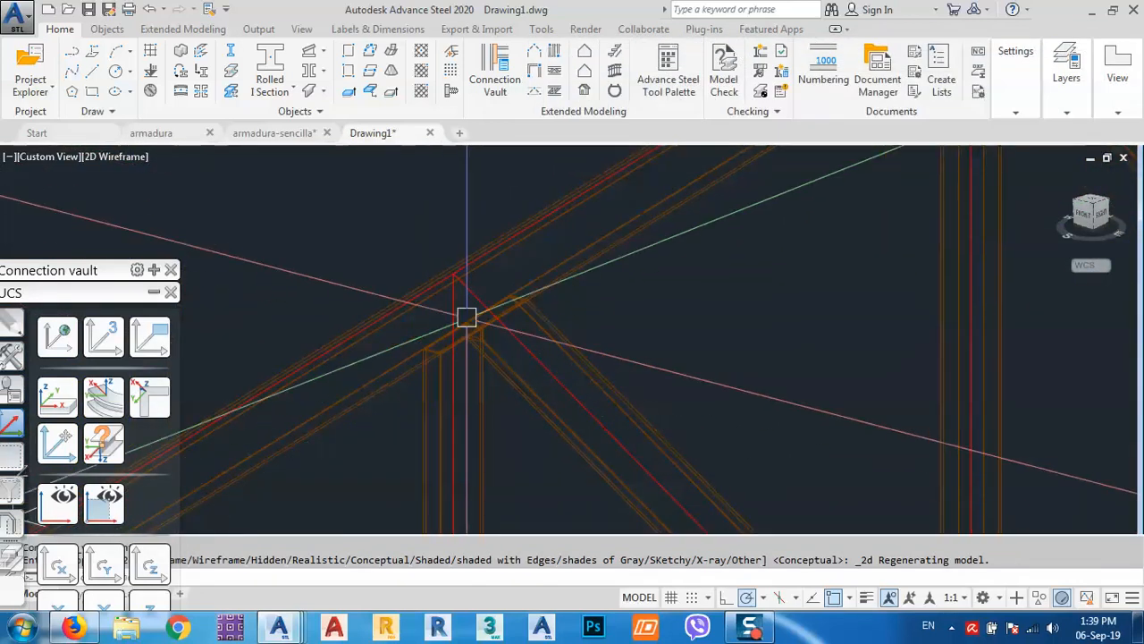
shift+middle_drag(465, 317, 533, 284)
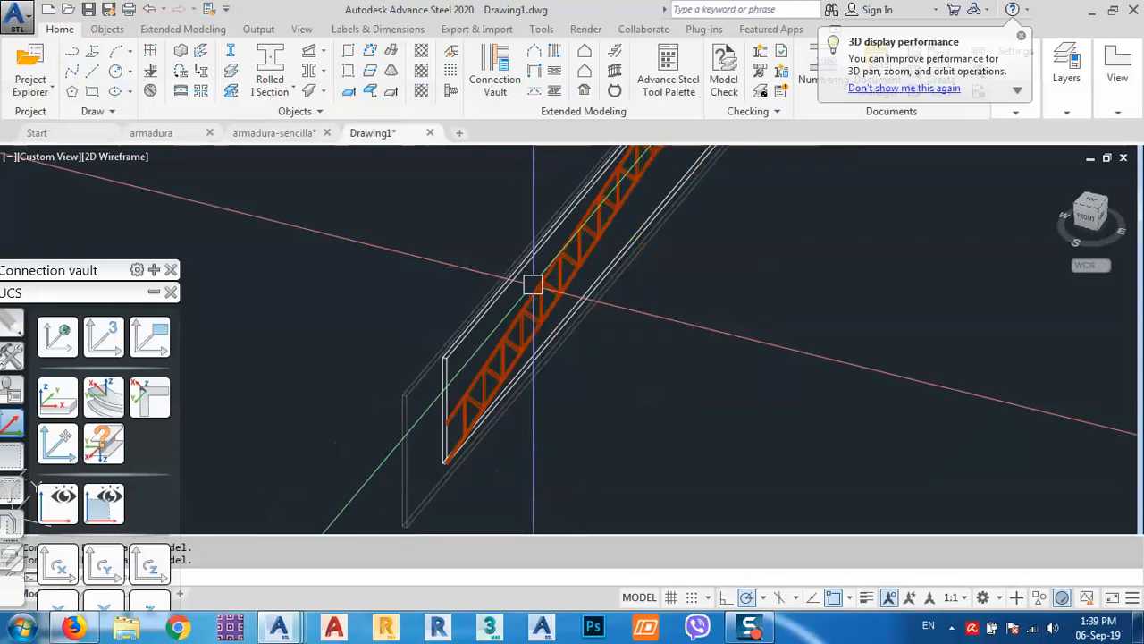
Open Advance Joint Properties for the truss and review its geometry, length, height and web pages.
click(393, 401)
right_click(350, 340)
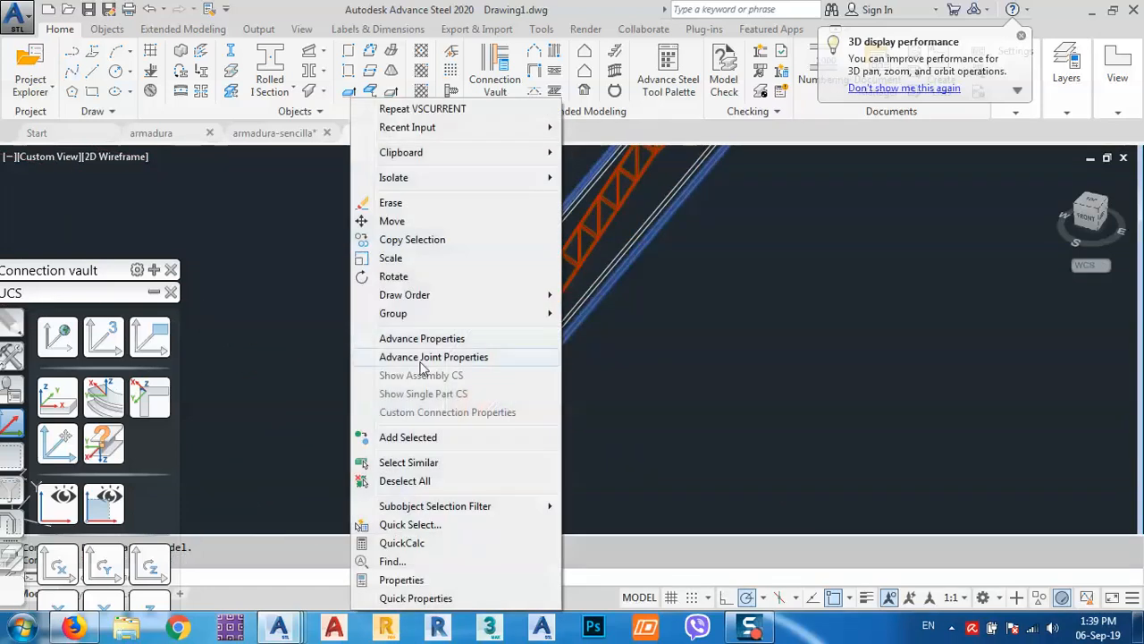
click(421, 359)
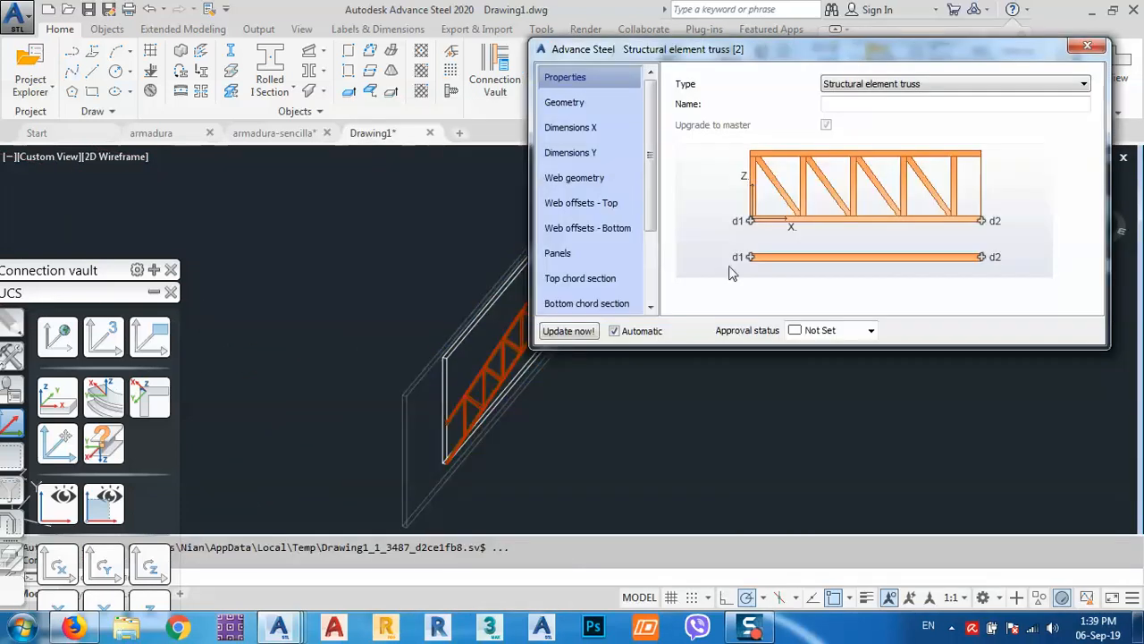
click(592, 130)
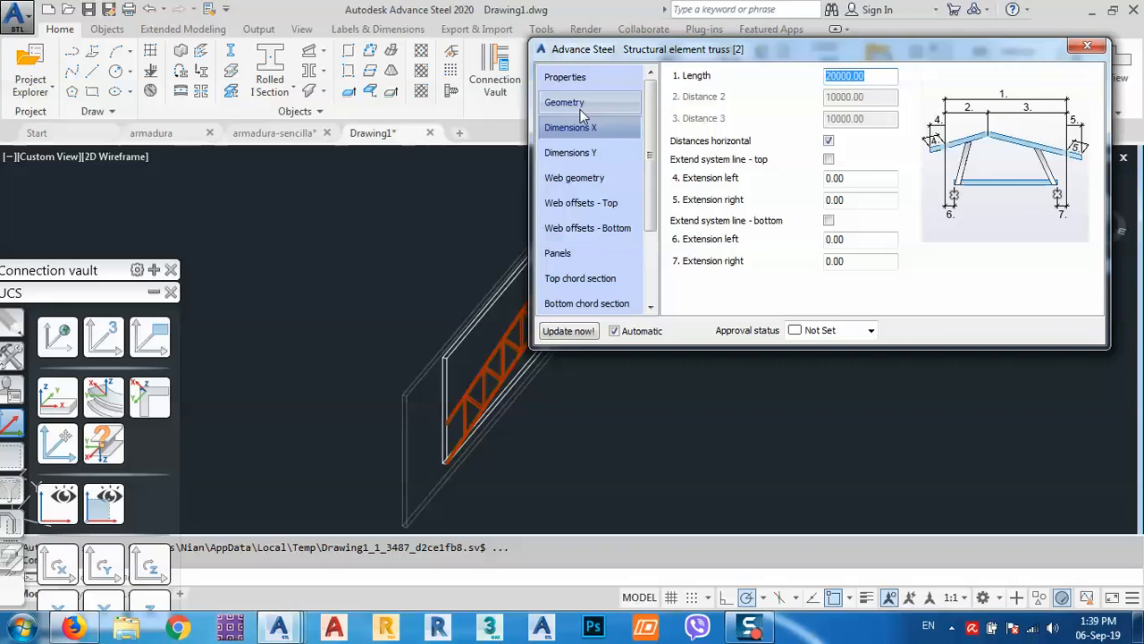
click(579, 105)
click(576, 132)
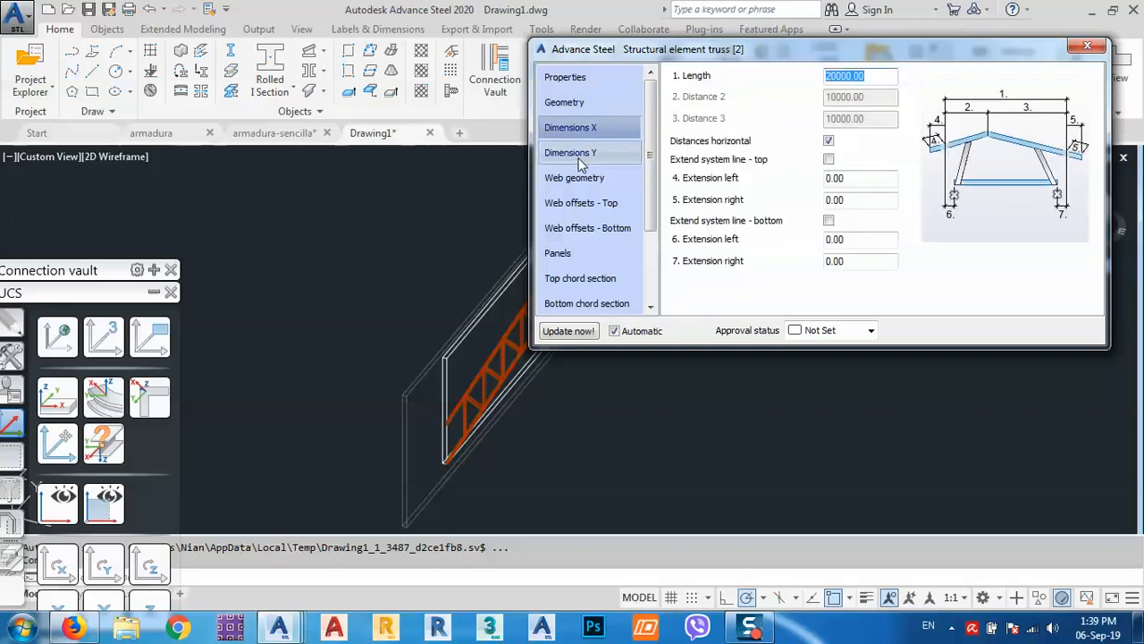
click(578, 156)
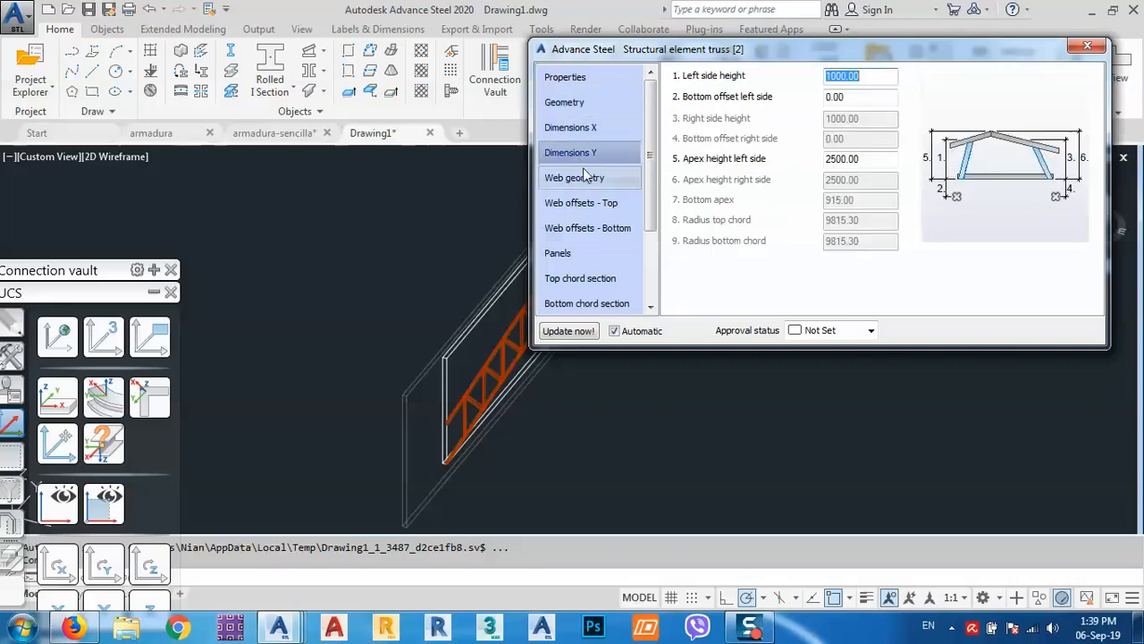
click(587, 178)
Try the Pratt and Warren web patterns, then set the web back to Half Pratt.
click(889, 79)
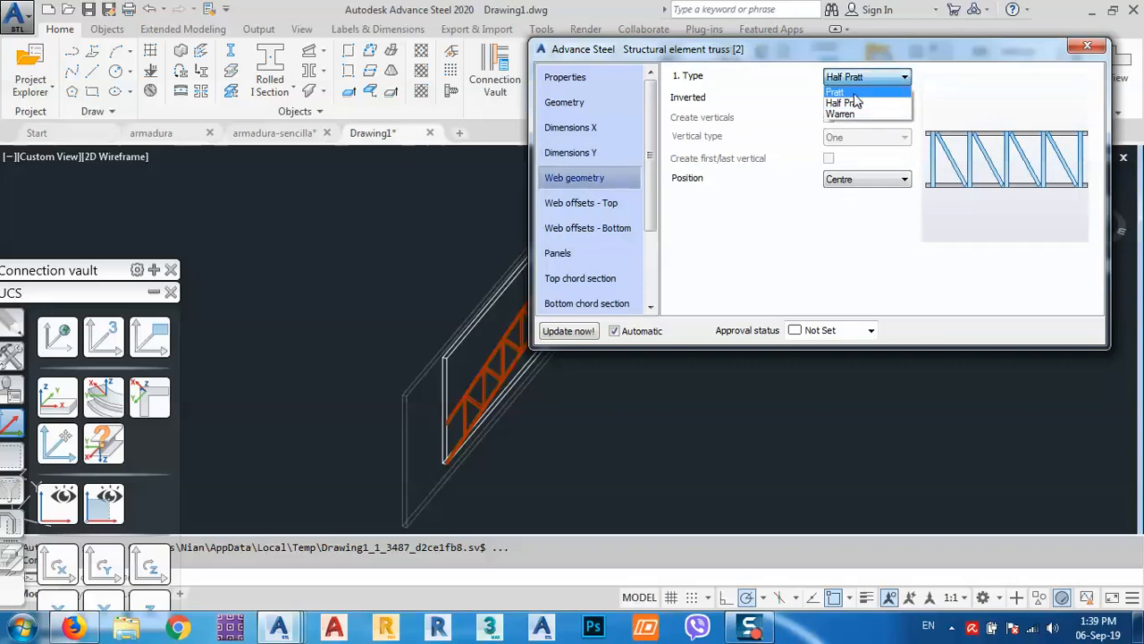
click(855, 94)
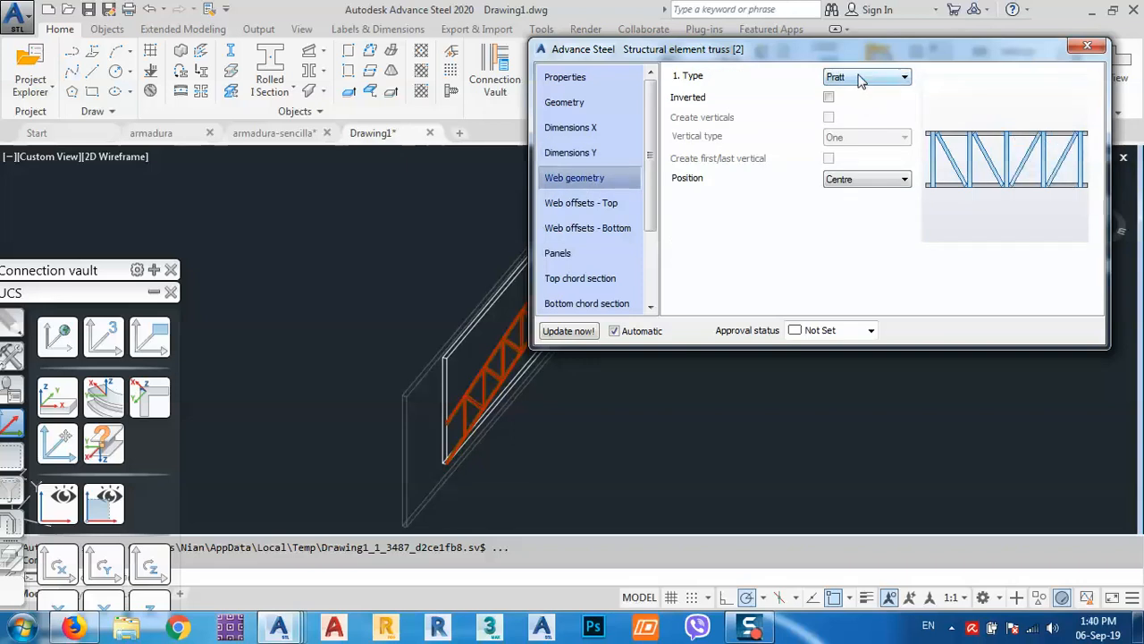
click(860, 79)
click(861, 116)
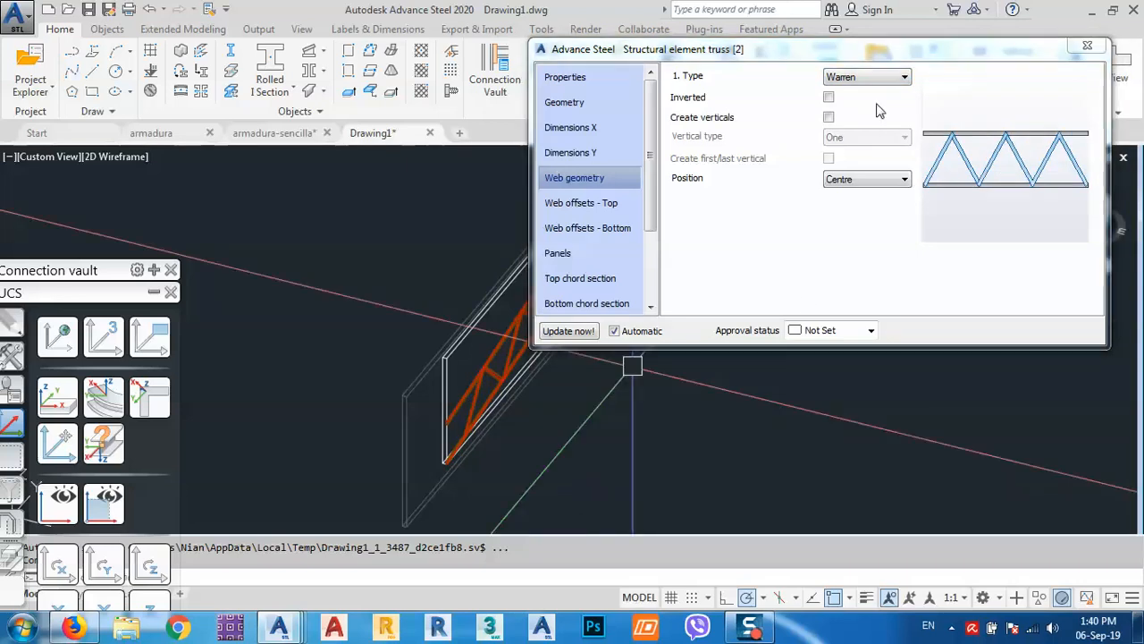
click(888, 77)
click(858, 102)
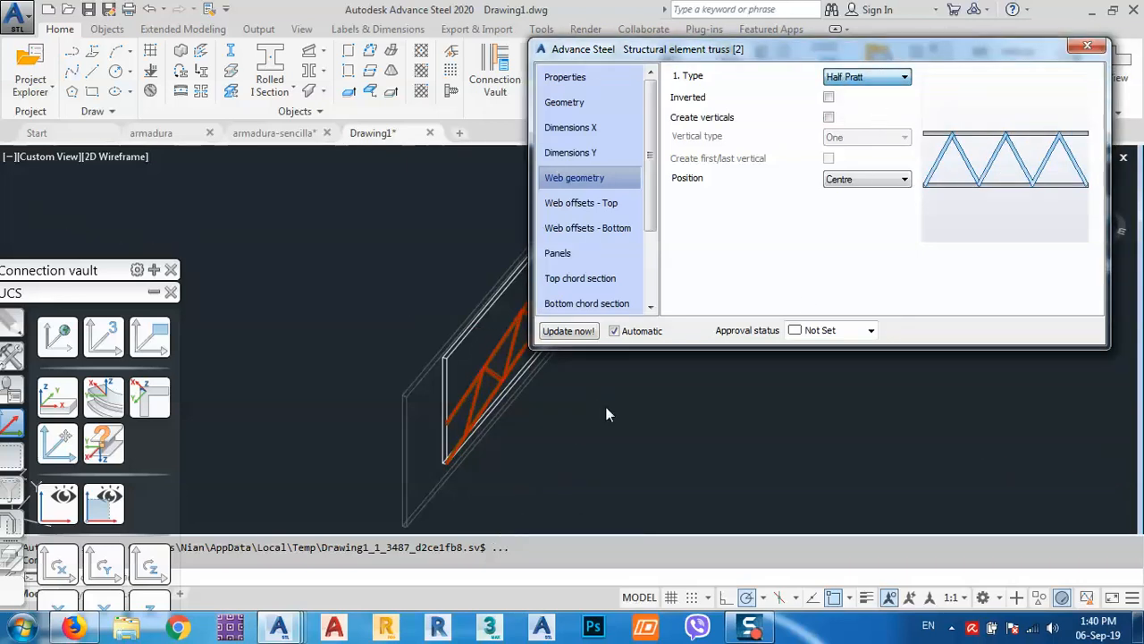
Close the truss properties, orbit to a side-on view, and bring up Firefox.
click(1087, 47)
shift+middle_drag(744, 401, 421, 479)
click(72, 630)
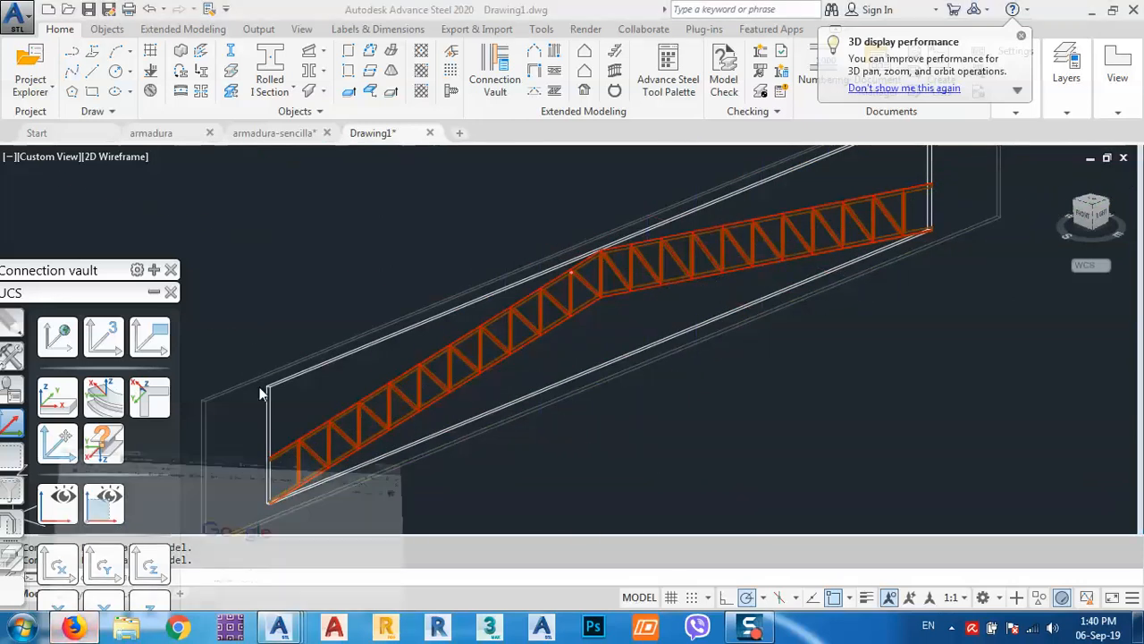
Switch to the Patreon tab and scroll through the creator's Advance Steel model posts to the footer.
click(617, 33)
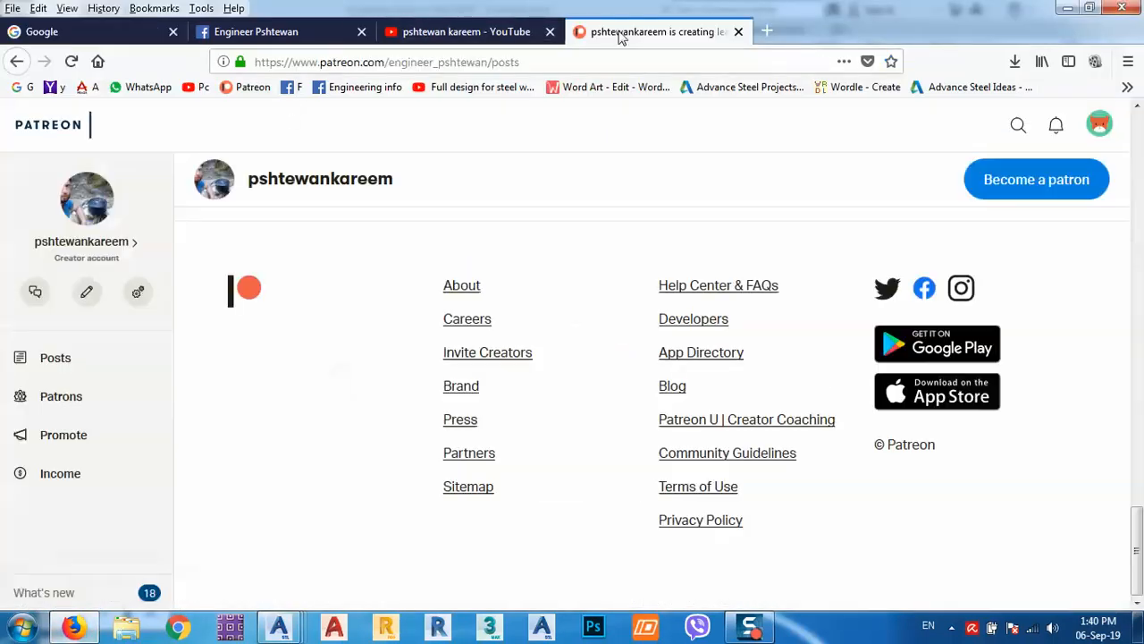
scroll(314, 263, up, 2)
scroll(326, 268, up, 15)
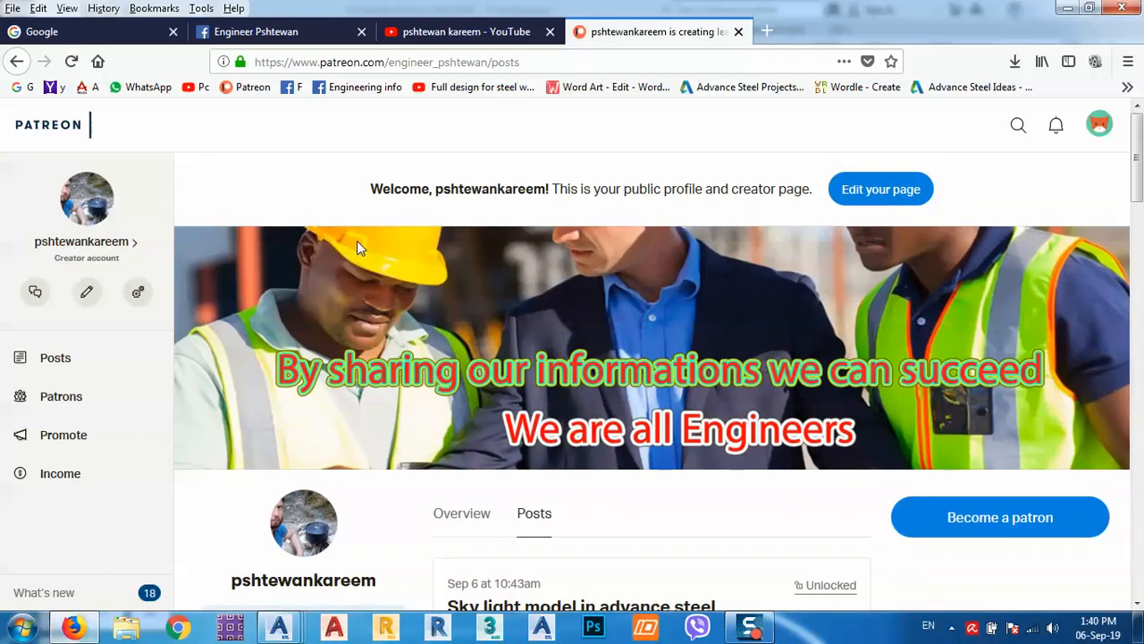
scroll(365, 234, down, 3)
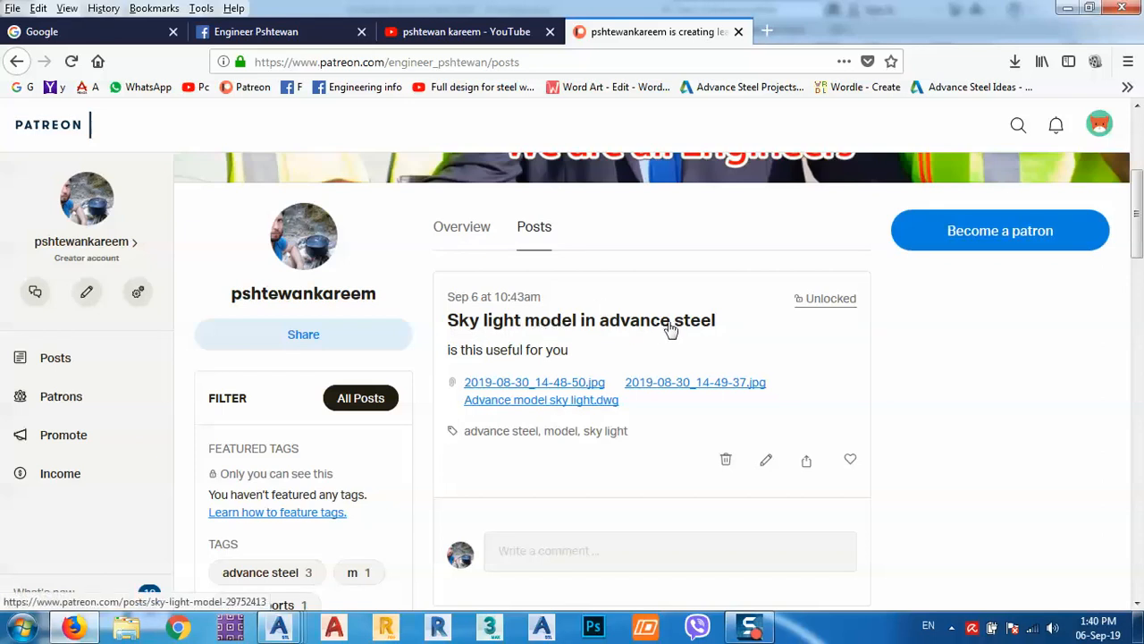
scroll(656, 327, down, 5)
scroll(528, 303, up, 2)
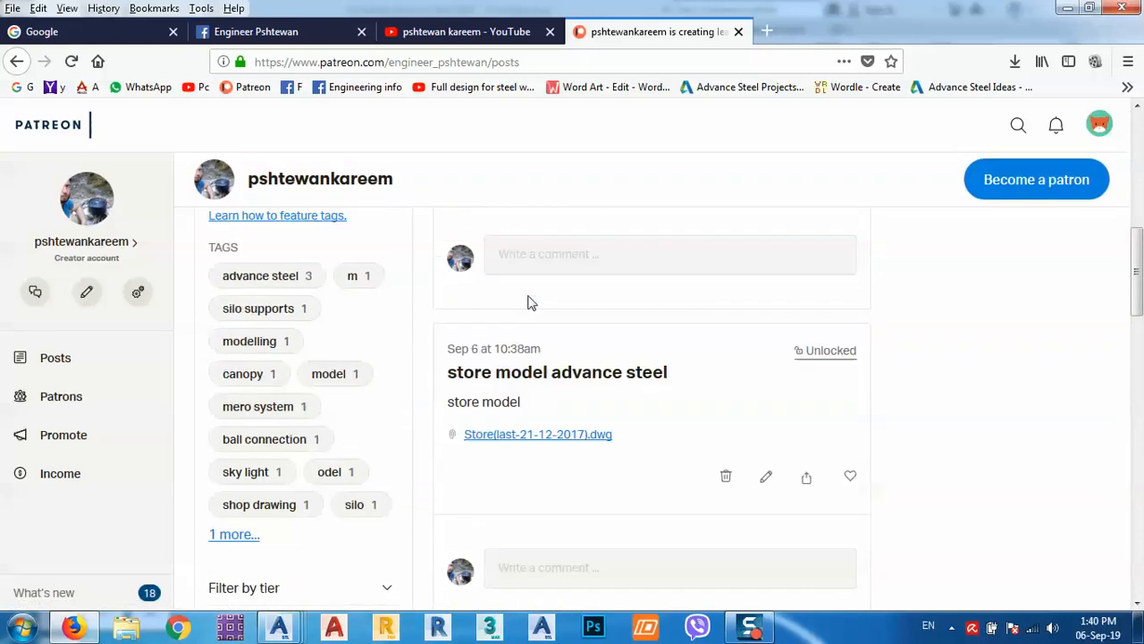
scroll(587, 383, down, 4)
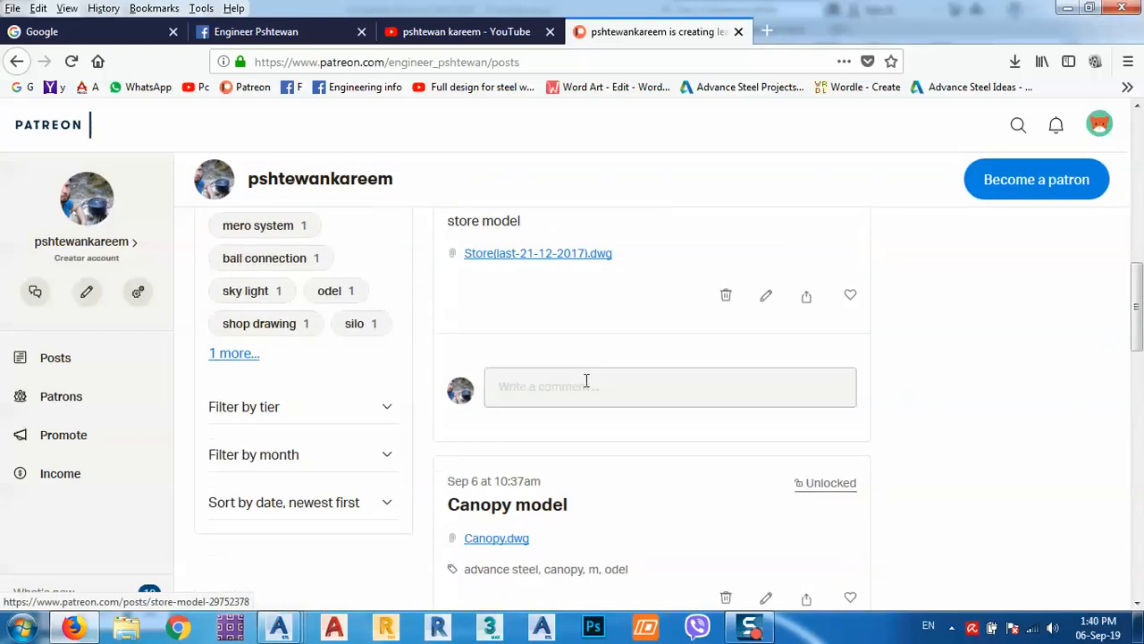
scroll(578, 412, down, 4)
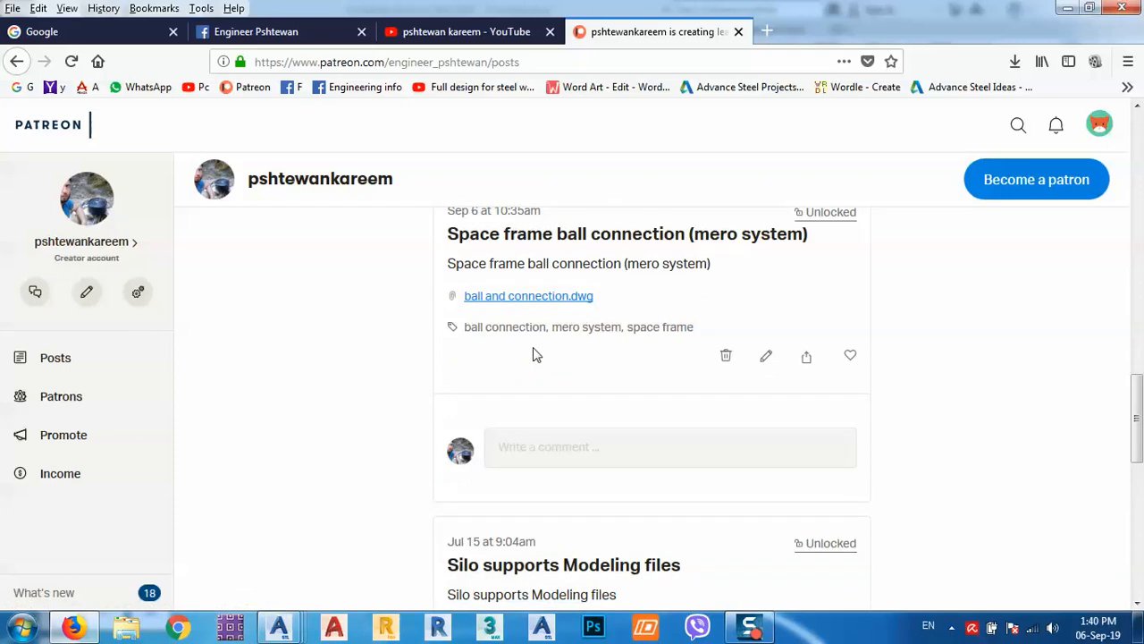
scroll(541, 369, down, 8)
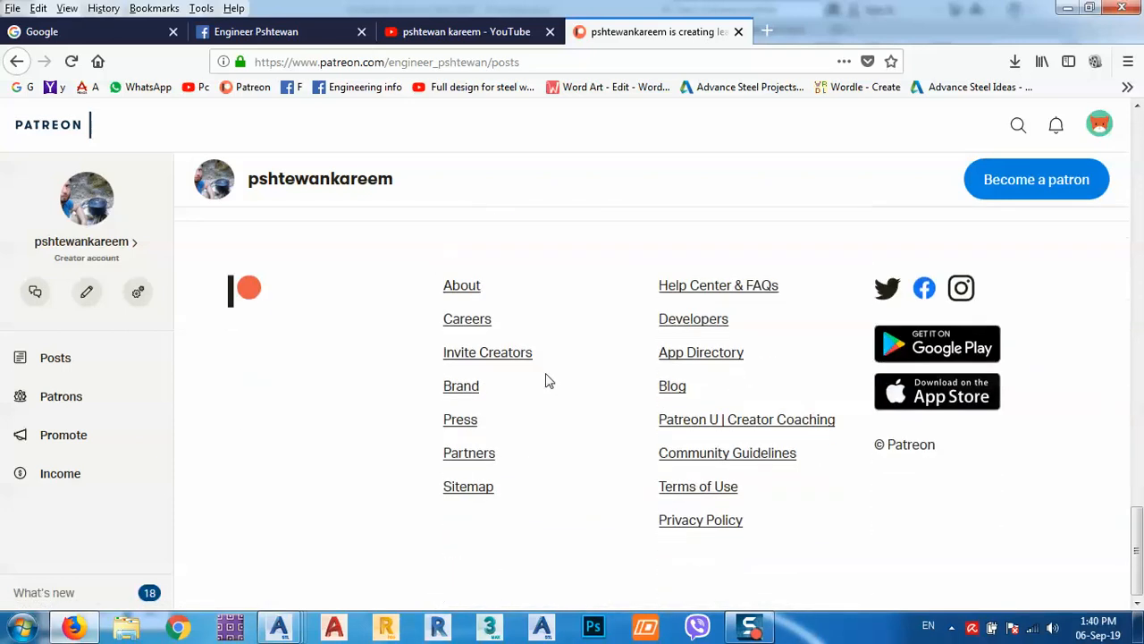